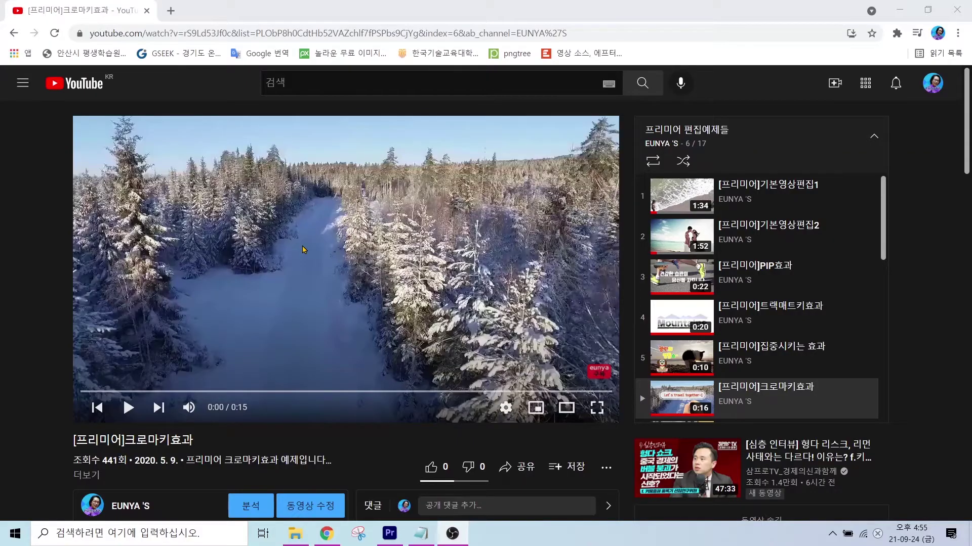
# - Play the chroma key example video to preview the effect
pyautogui.click(301, 253)
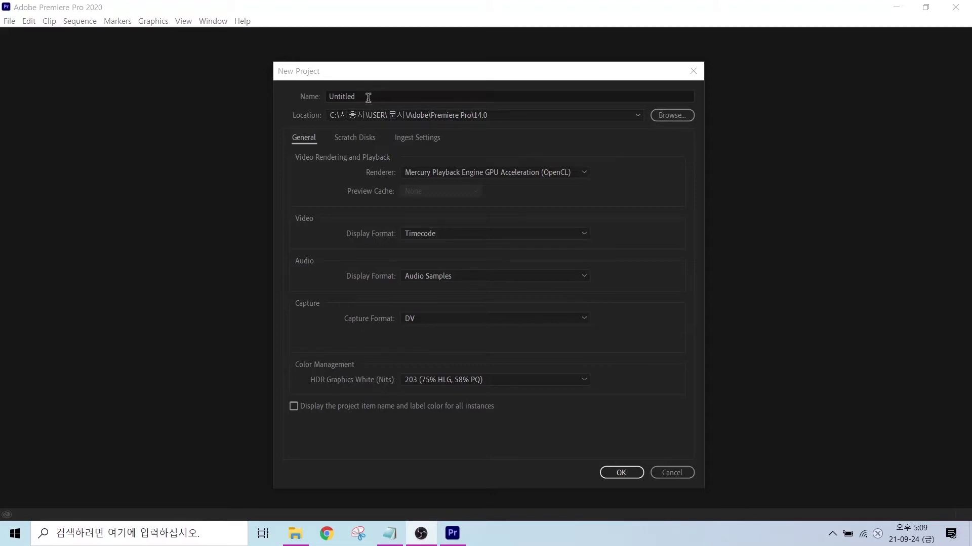
# - Name the new project 크로마키
pyautogui.moveTo(368, 98); pyautogui.dragTo(318, 99)
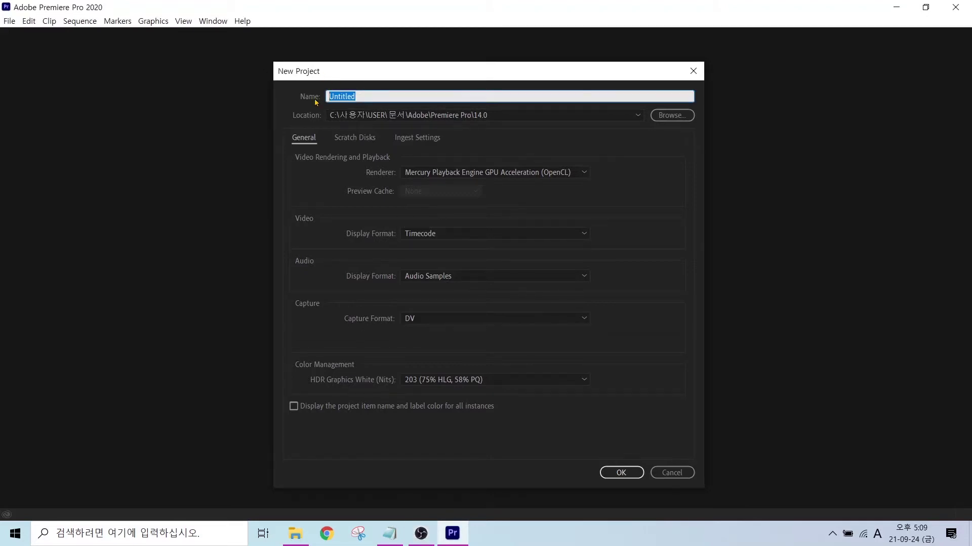
pyautogui.write('dudtk')
pyautogui.press('BackSpace')
pyautogui.press('BackSpace')
pyautogui.press('BackSpace')
pyautogui.press('BackSpace')
pyautogui.press('BackSpace')
pyautogui.press('Hangul')
pyautogui.write('크로마키')
# - Set the project location to the 크로마키효과 folder in Documents and create the project
pyautogui.click(670, 116)
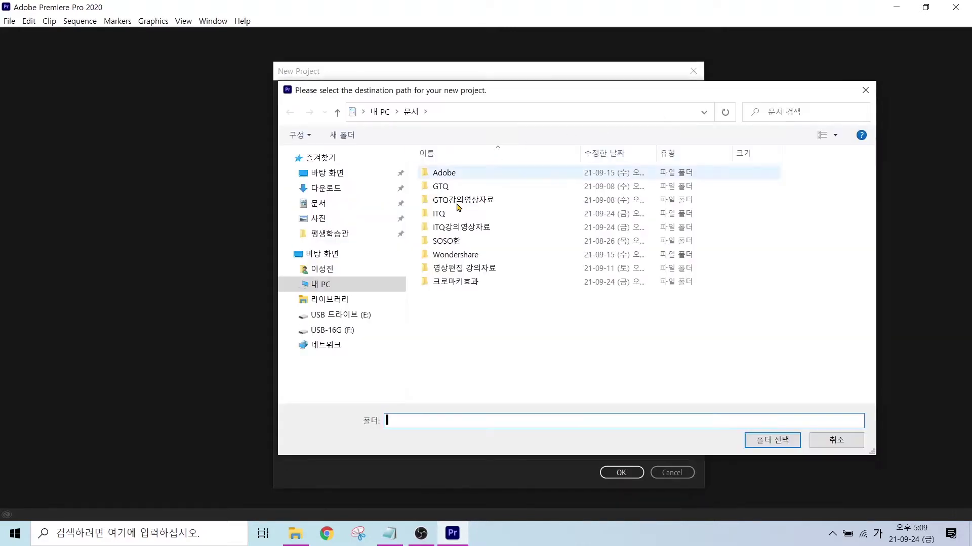
pyautogui.click(448, 282)
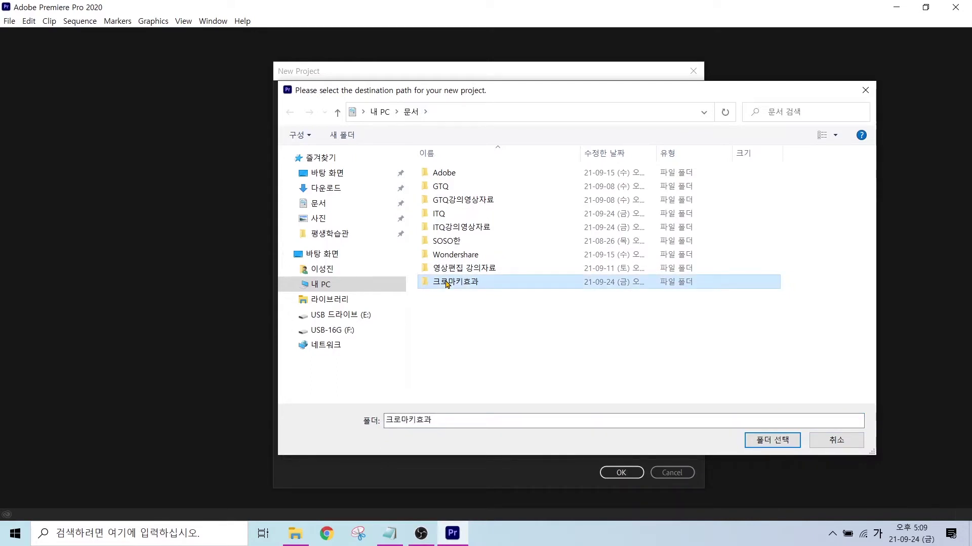
pyautogui.click(447, 282)
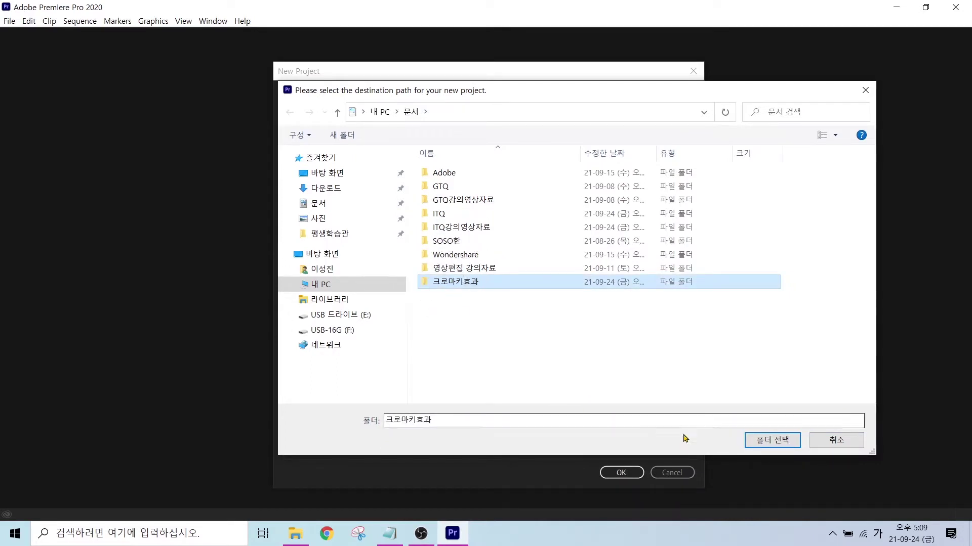
pyautogui.click(761, 443)
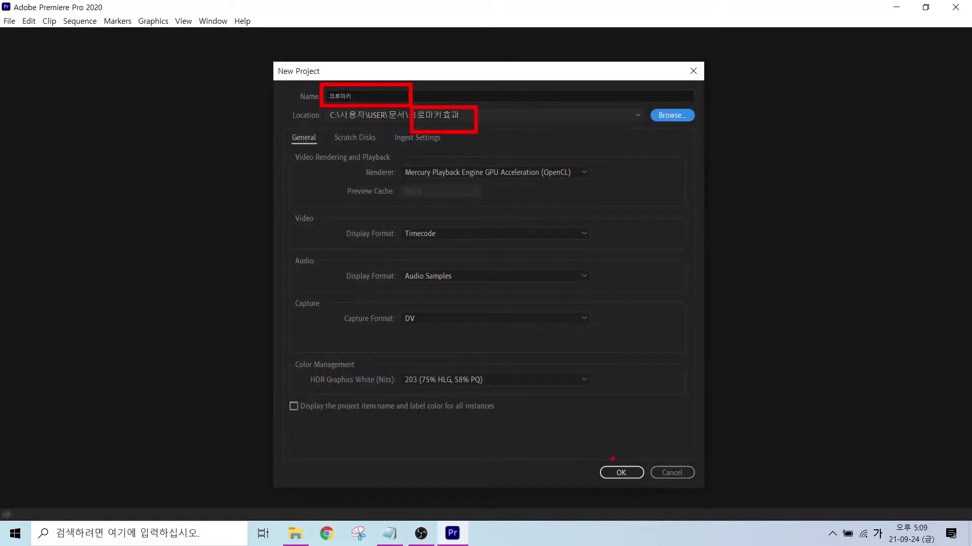
pyautogui.moveTo(612, 459); pyautogui.dragTo(636, 454)
pyautogui.press('Escape')
pyautogui.click(620, 471)
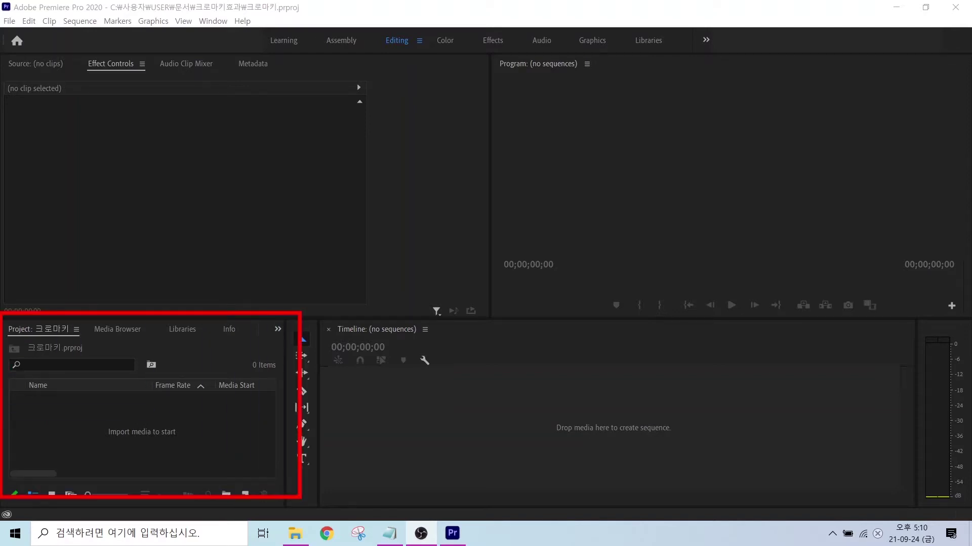
# - Open the 크로마키효과 folder in Documents for importing media and show its files as large icons
pyautogui.doubleClick(56, 421)
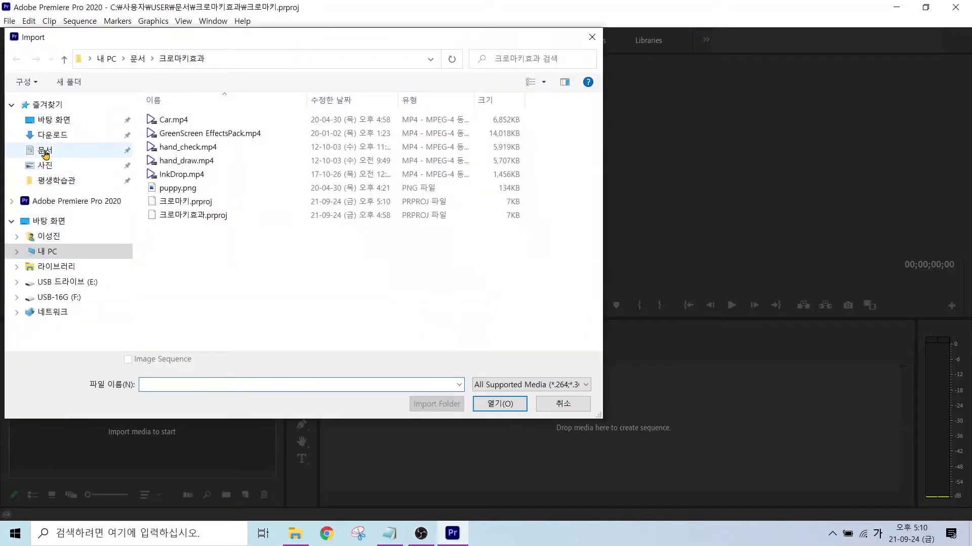
pyautogui.click(45, 152)
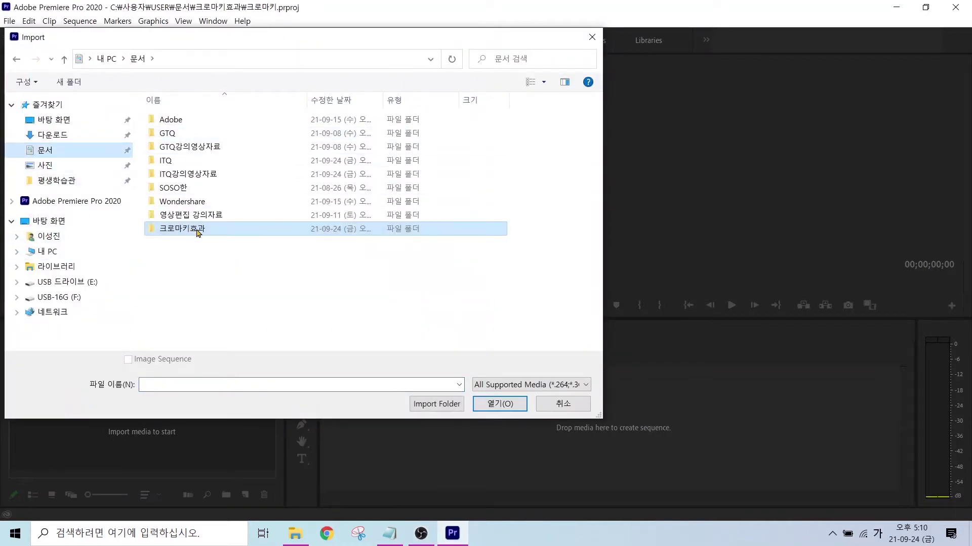
pyautogui.doubleClick(221, 231)
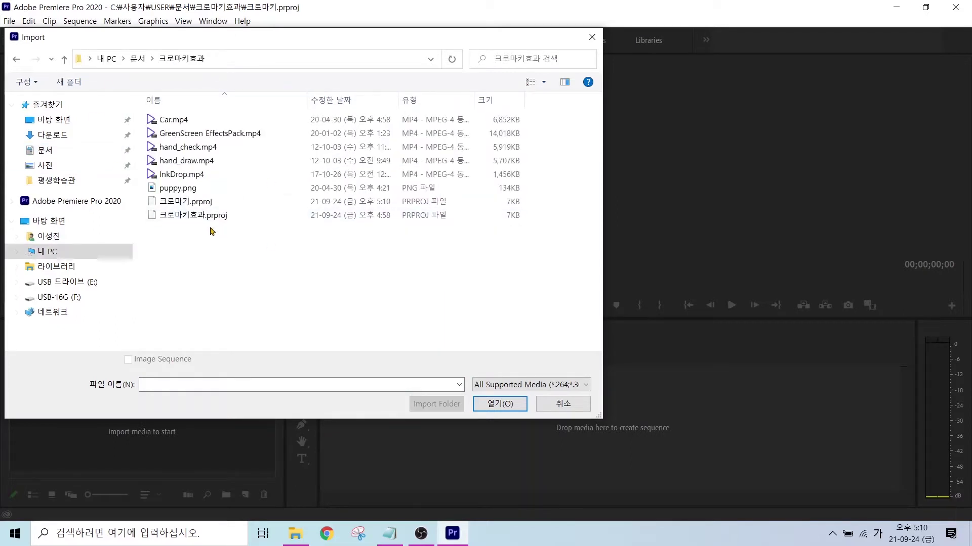
pyautogui.click(543, 87)
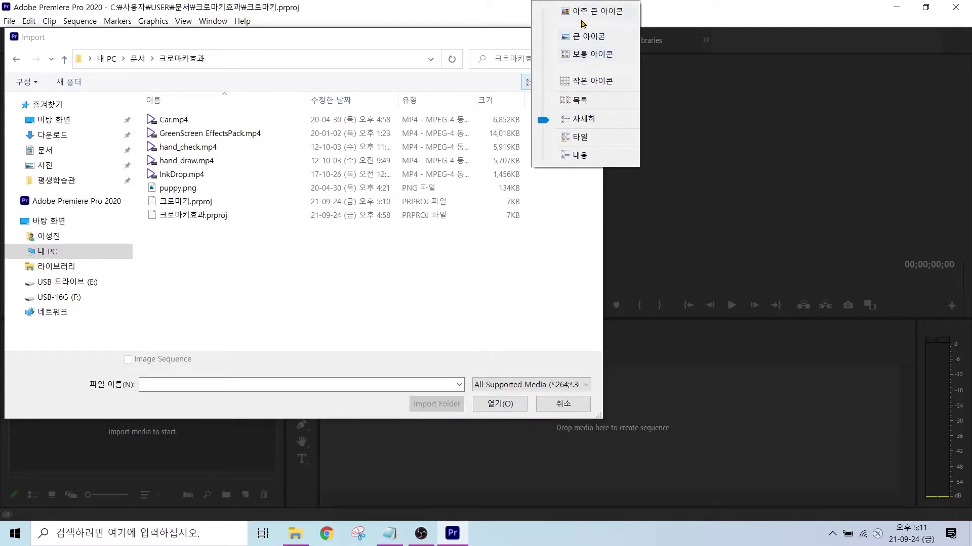
pyautogui.click(584, 37)
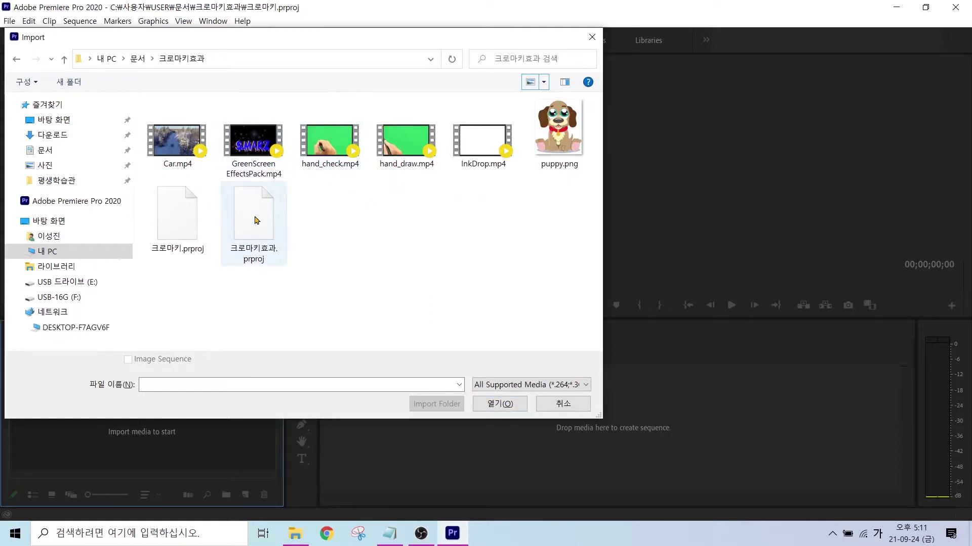
# - Import Car.mp4, GreenScreen EffectsPack.mp4, hand_check.mp4 and hand_draw.mp4 into the project
pyautogui.click(187, 150)
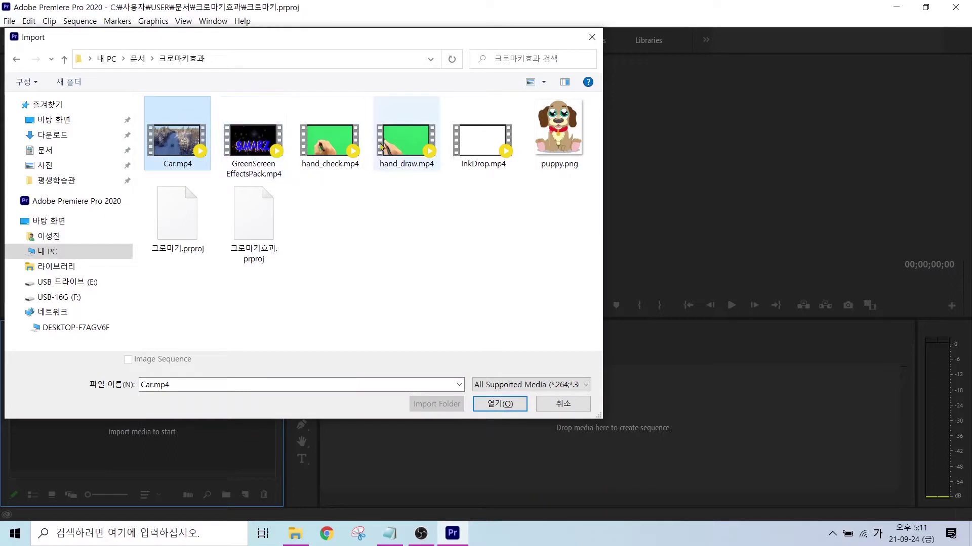
pyautogui.keyDown('shift'); pyautogui.click(397, 146); pyautogui.keyUp('shift')
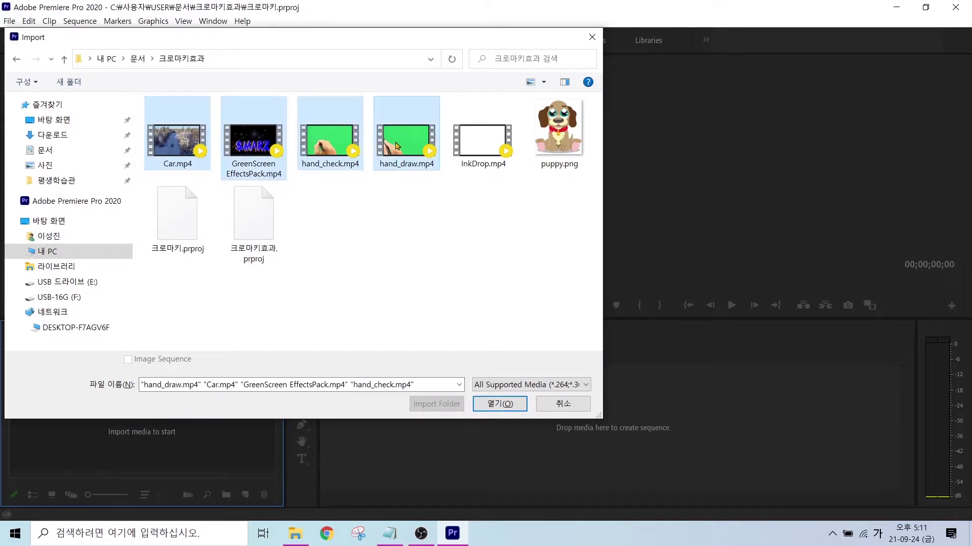
pyautogui.click(495, 404)
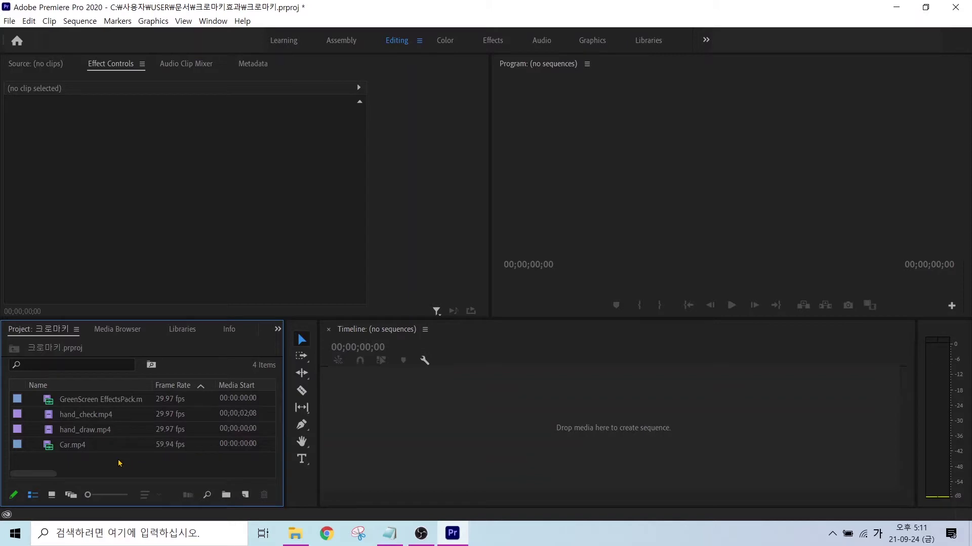
pyautogui.click(94, 462)
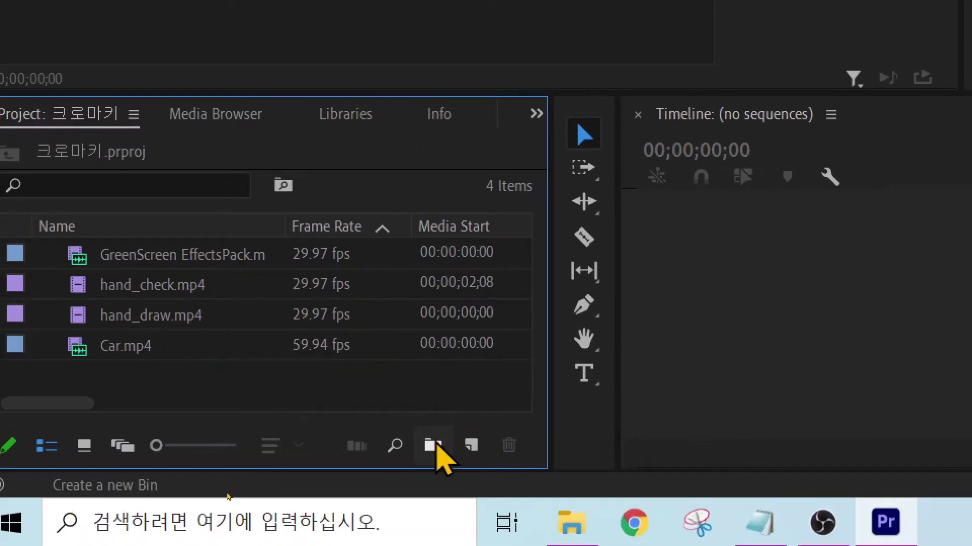
# - Start a new sequence using the Digital SLR 1080p preset DSLR 1080p30
pyautogui.click(464, 453)
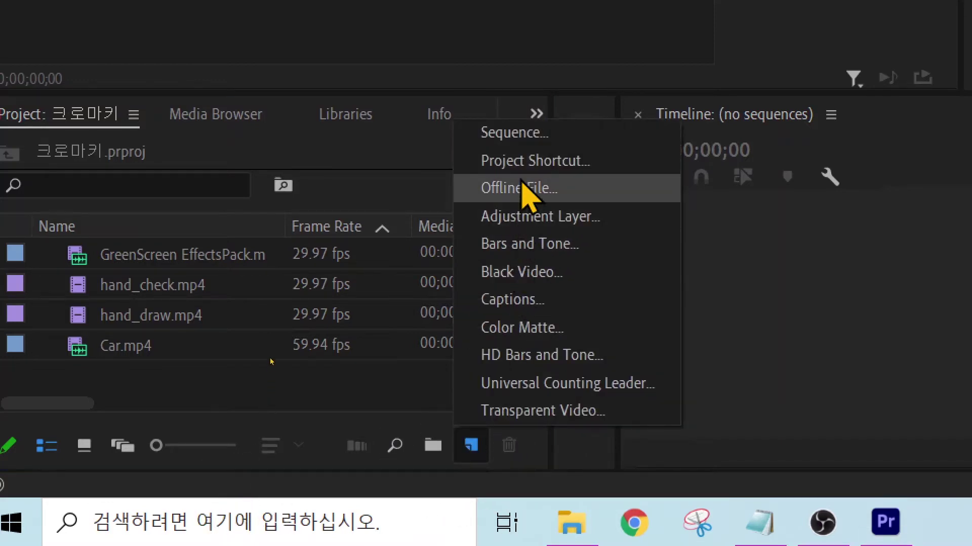
pyautogui.click(526, 132)
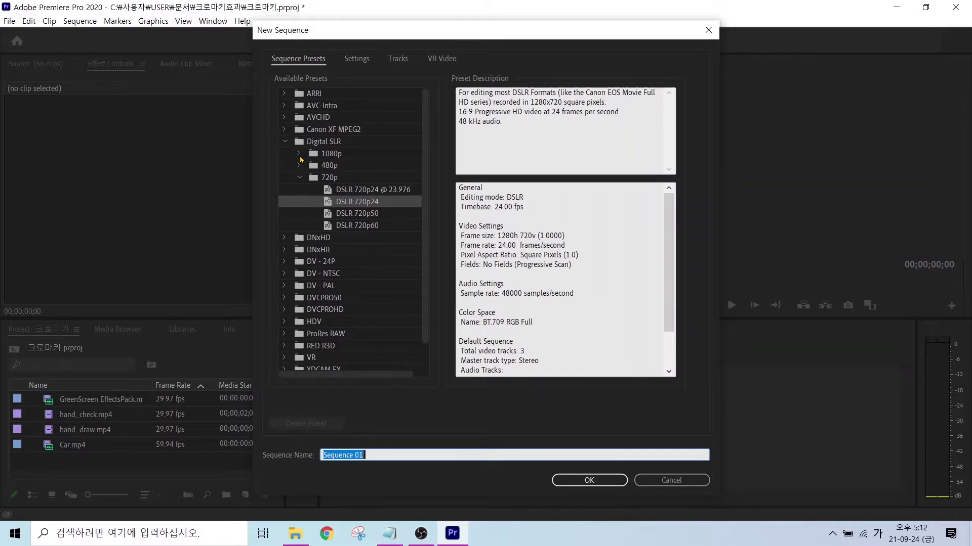
pyautogui.click(388, 534)
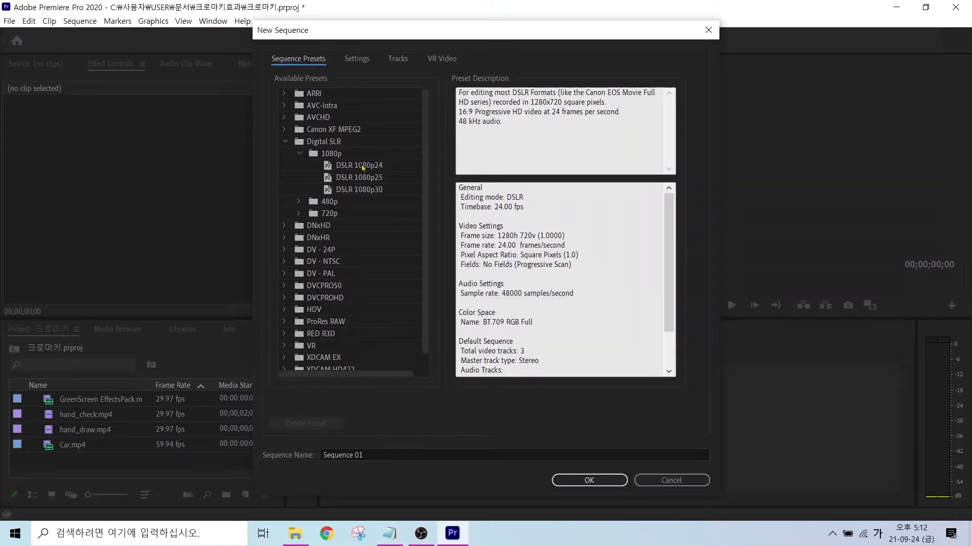
pyautogui.click(360, 190)
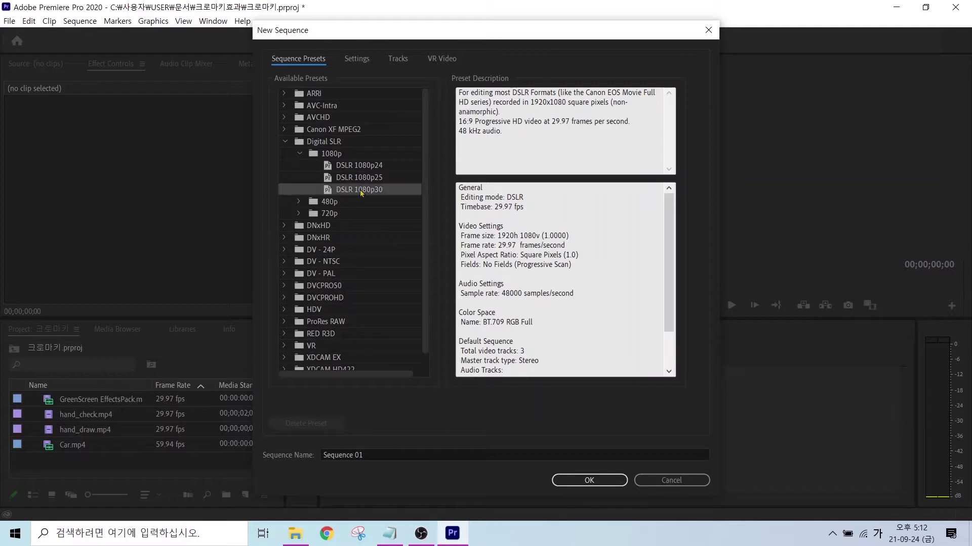
pyautogui.click(361, 191)
# - Name the new sequence 손동작크로마키 and create it
pyautogui.moveTo(370, 453); pyautogui.dragTo(272, 461)
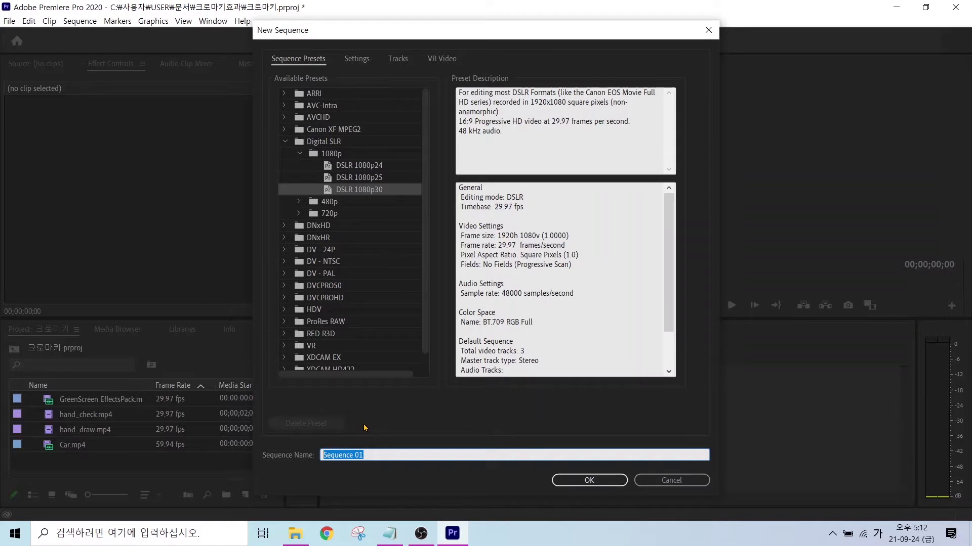
pyautogui.write('ㅅ')
pyautogui.write('동자')
pyautogui.write('ㄷ')
pyautogui.write('마키')
pyautogui.click(582, 482)
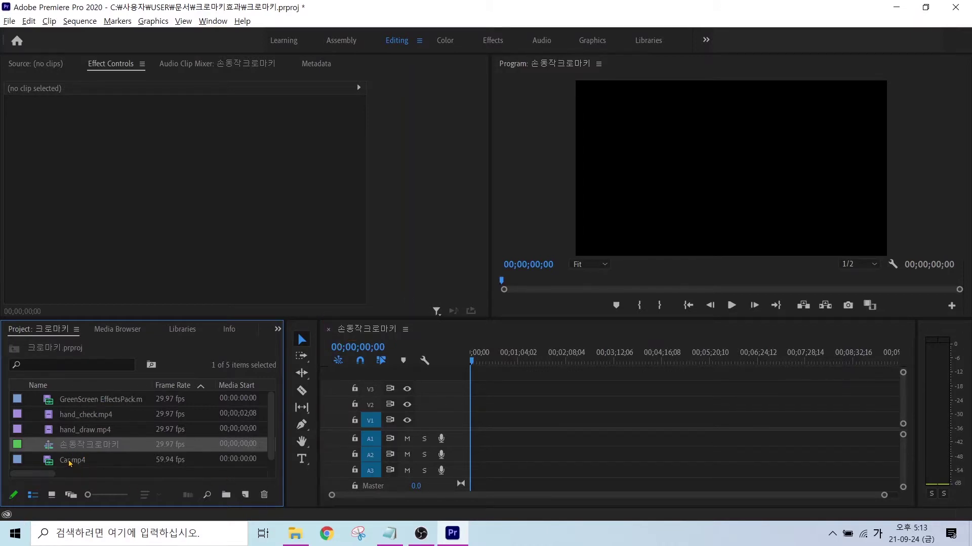
# - Place Car.mp4 at the start of track V1, keeping the existing sequence settings, and scale the clip to the frame size
pyautogui.moveTo(67, 463); pyautogui.dragTo(473, 429)
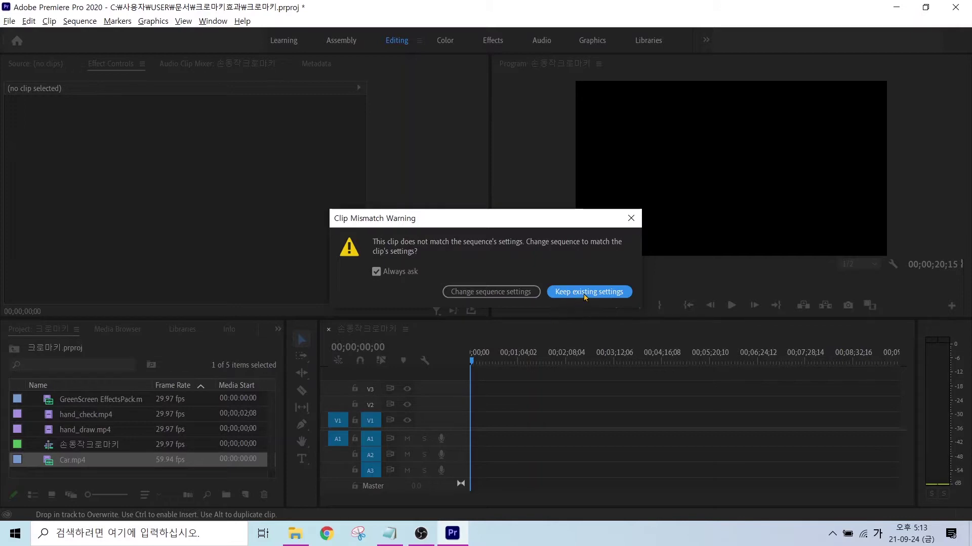
pyautogui.moveTo(568, 295)
pyautogui.mouseDown()
pyautogui.moveTo(549, 302)
pyautogui.moveTo(562, 263)
pyautogui.moveTo(574, 312)
pyautogui.mouseUp()
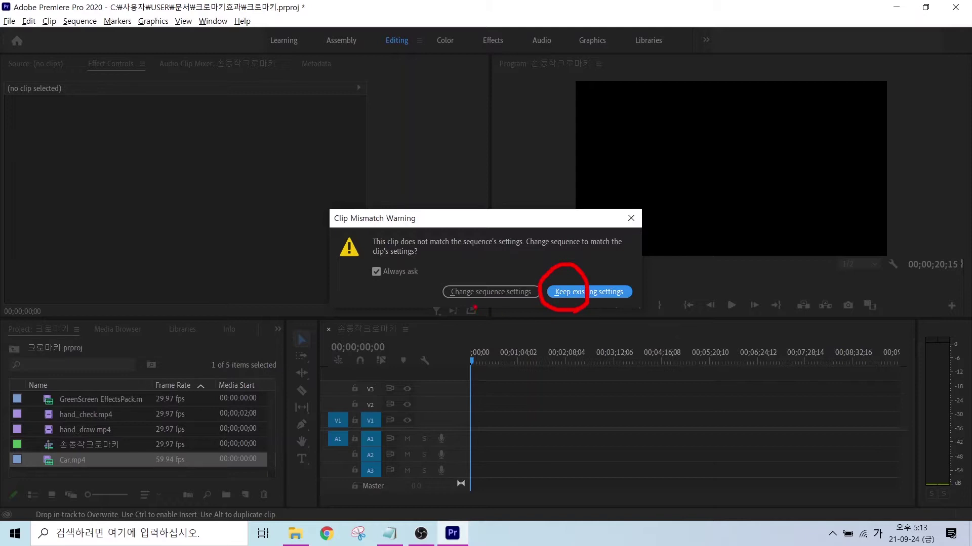
pyautogui.moveTo(473, 305)
pyautogui.mouseDown()
pyautogui.moveTo(438, 298)
pyautogui.moveTo(460, 274)
pyautogui.moveTo(481, 309)
pyautogui.mouseUp()
pyautogui.press('Escape')
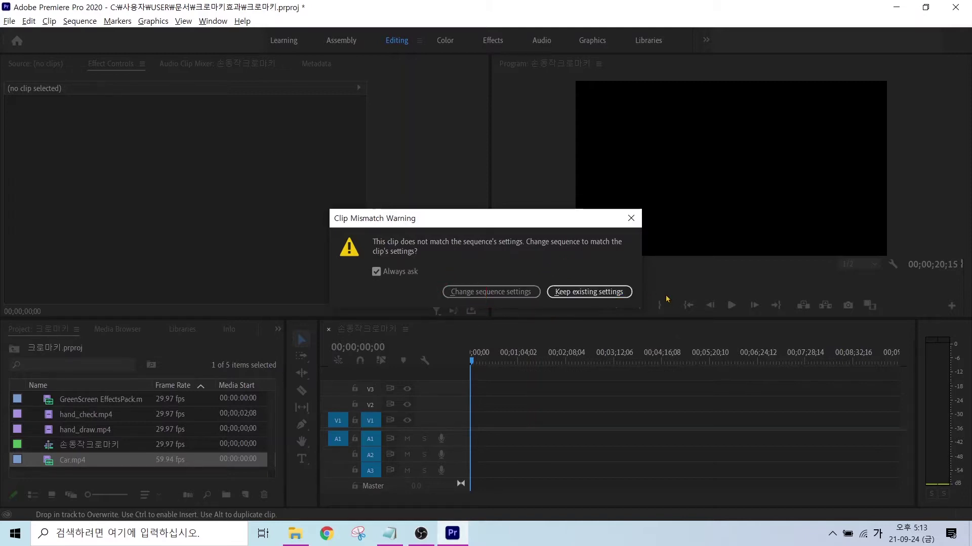
pyautogui.click(573, 293)
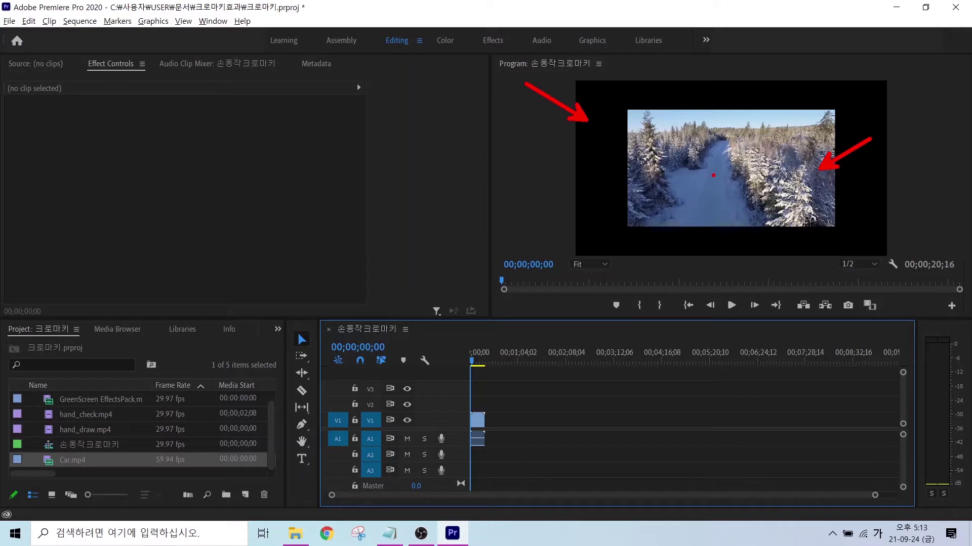
pyautogui.rightClick(476, 421)
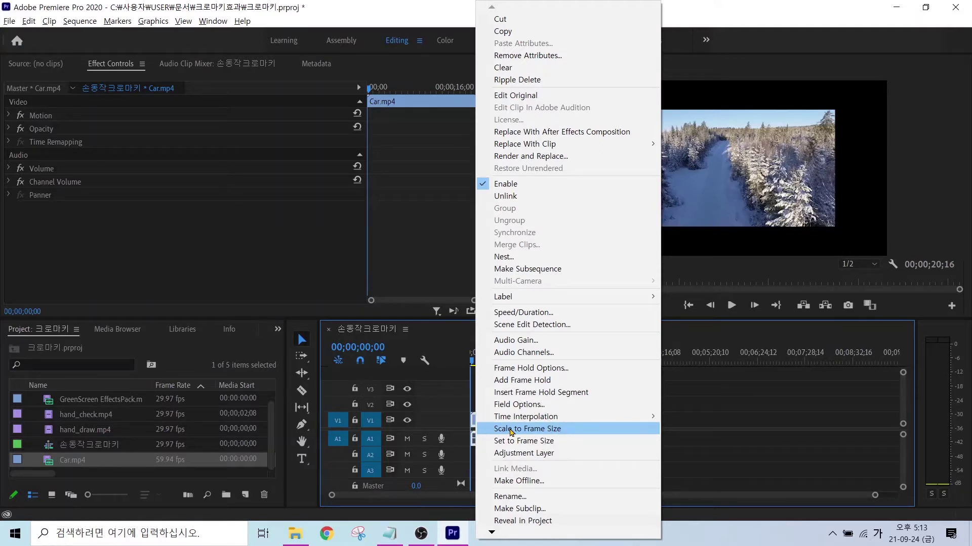
pyautogui.click(511, 430)
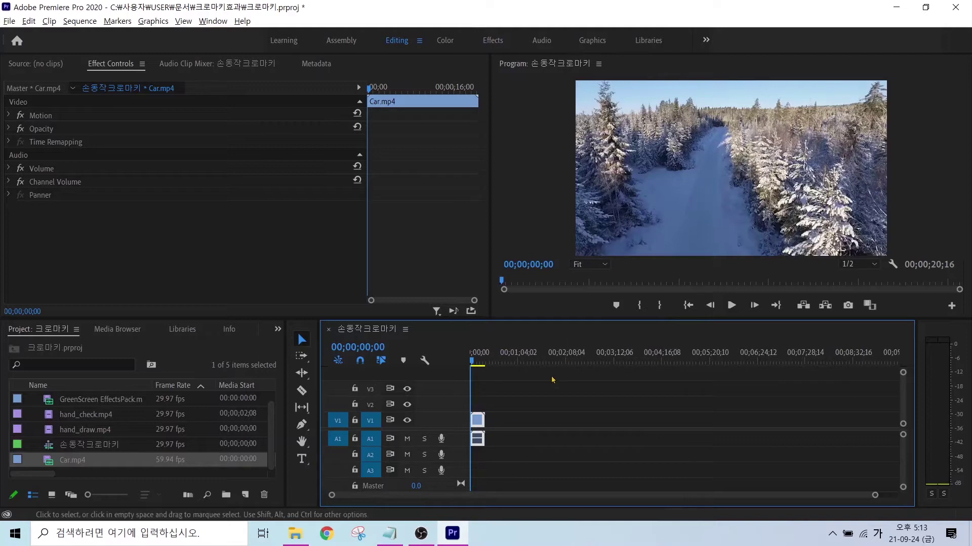
# - Review the timeline zoom note in Notepad, and return to Premiere Pro to fit the whole sequence in the timeline
pyautogui.hotkey('alt', 'Tab')
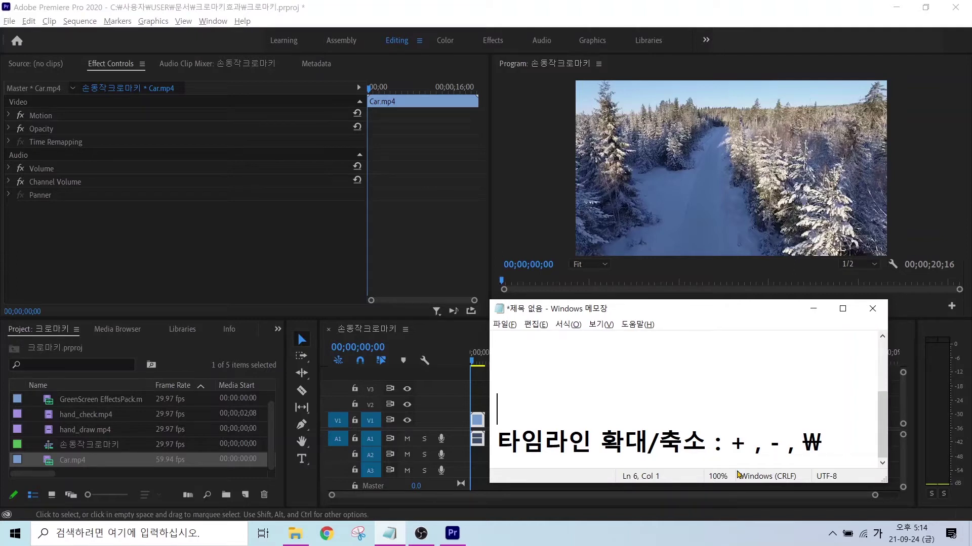
pyautogui.moveTo(729, 426); pyautogui.dragTo(697, 386)
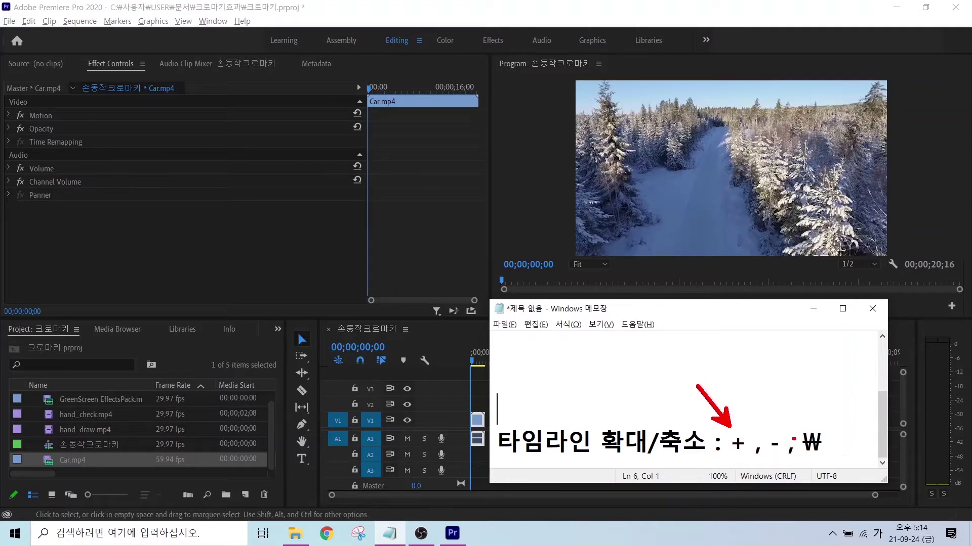
pyautogui.moveTo(773, 432); pyautogui.dragTo(788, 399)
pyautogui.moveTo(836, 453)
pyautogui.mouseDown()
pyautogui.moveTo(798, 448)
pyautogui.moveTo(802, 430)
pyautogui.moveTo(838, 458)
pyautogui.mouseUp()
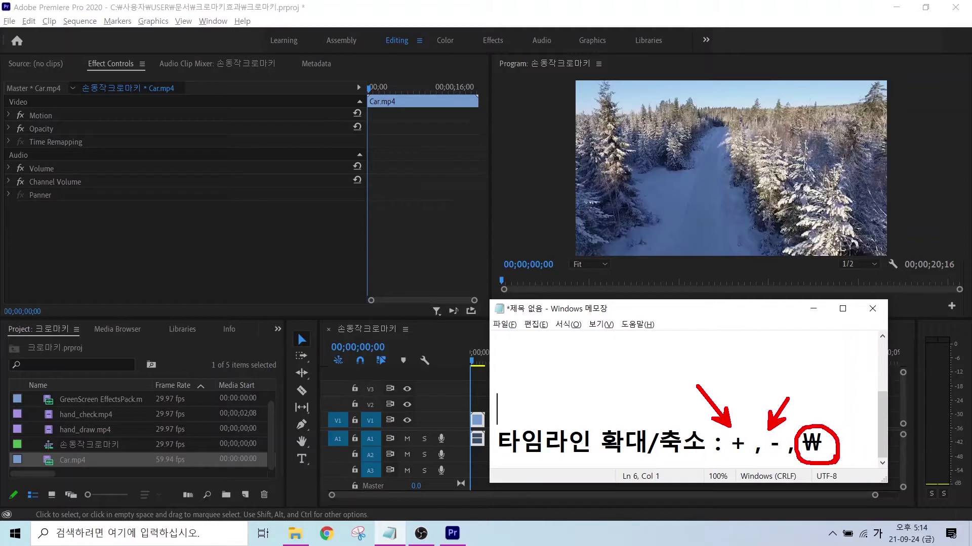
pyautogui.click(479, 400)
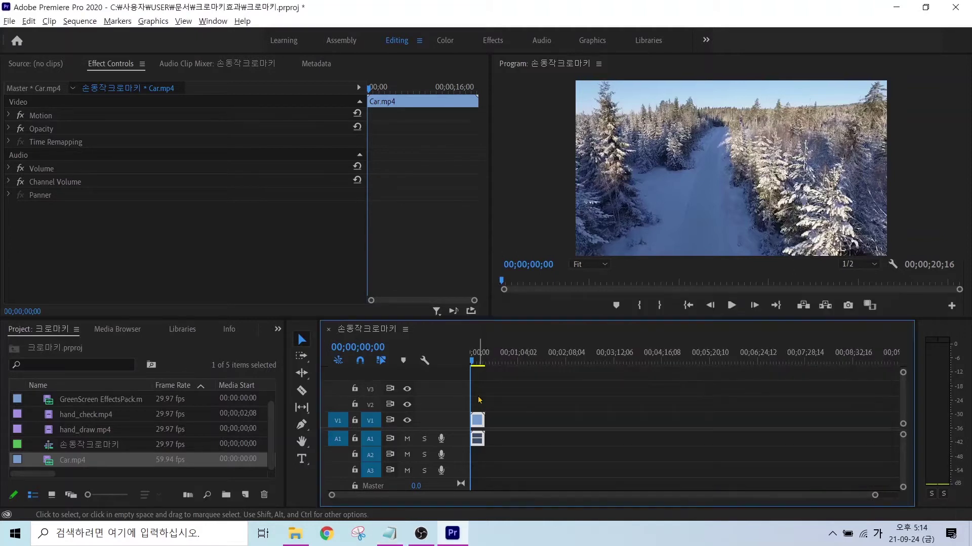
pyautogui.press('\\')
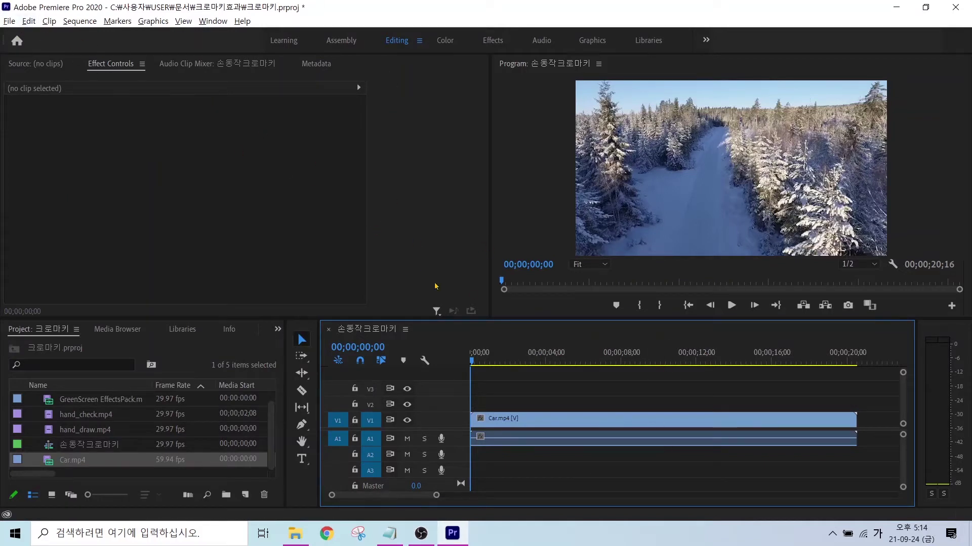
# - Create a new legacy title named INTRO with the default 1920 by 1080 video settings
pyautogui.click(9, 23)
pyautogui.moveTo(17, 36)
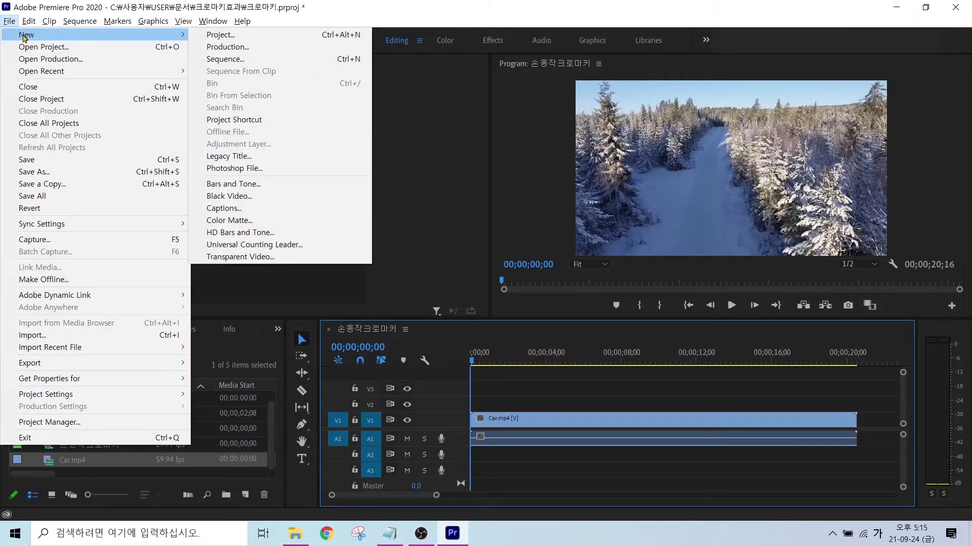
pyautogui.click(229, 158)
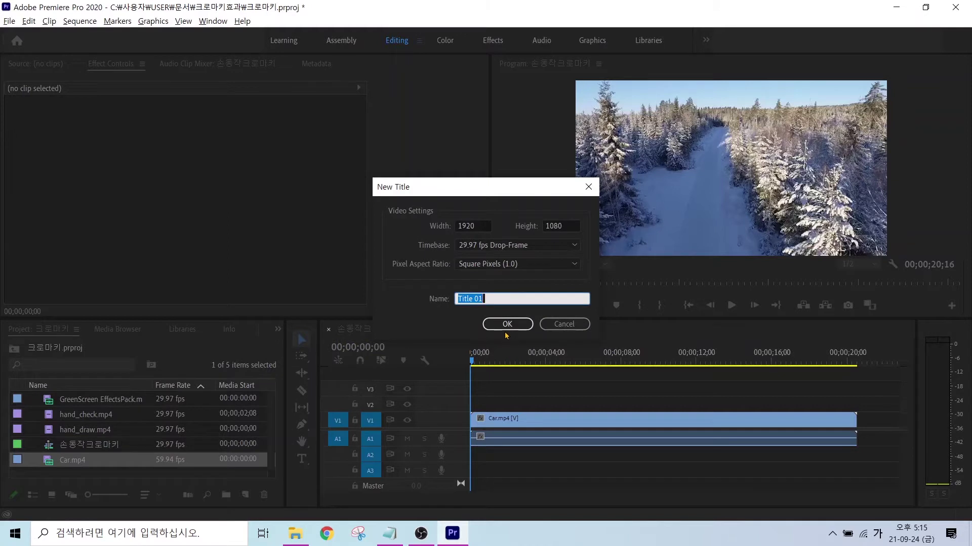
pyautogui.press('BackSpace')
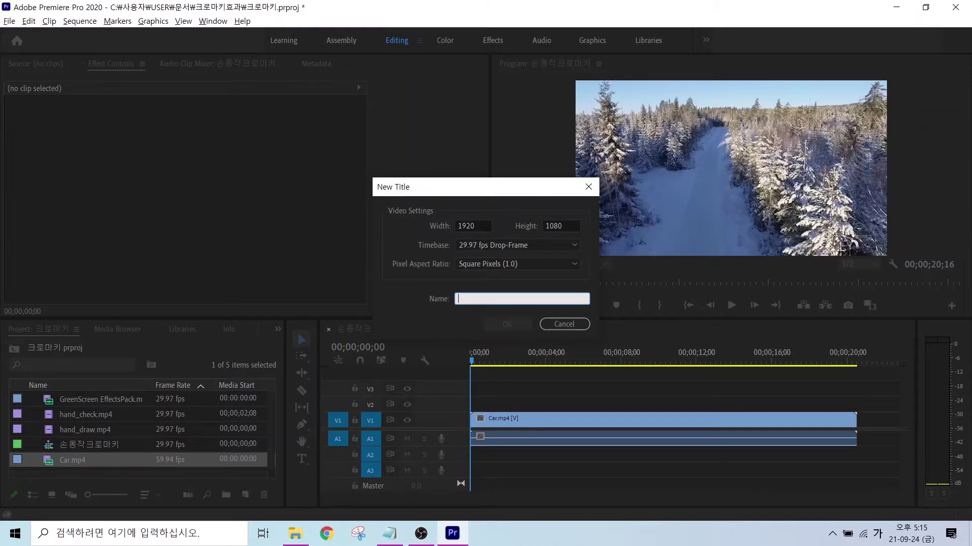
pyautogui.write('ㅣㅑㅜㄷ')
pyautogui.press('BackSpace')
pyautogui.press('BackSpace')
pyautogui.press('BackSpace')
pyautogui.press('BackSpace')
pyautogui.press('Hangul')
pyautogui.write('lNTRO')
pyautogui.press('Return')
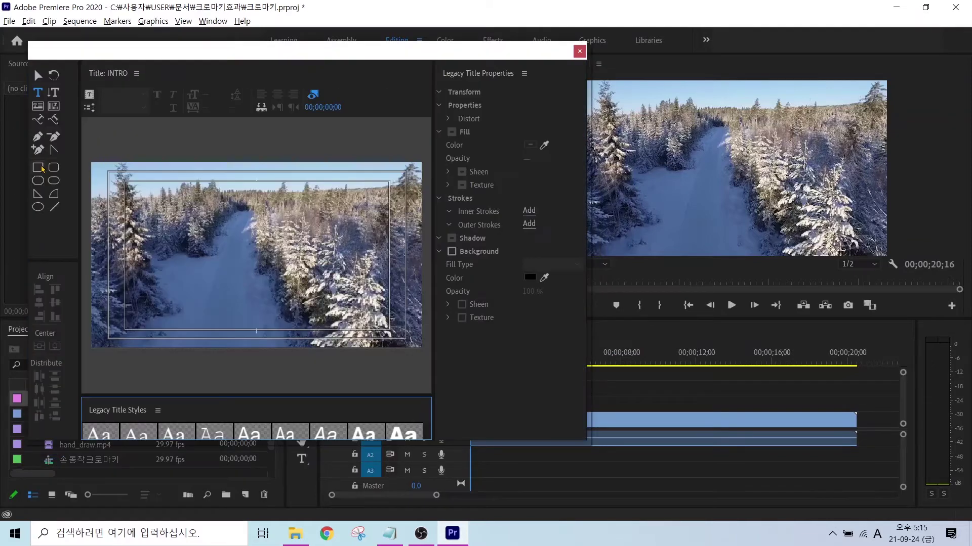
# - Draw a nearly square rectangle about 284 by 295 in the left half of the title frame
pyautogui.click(41, 168)
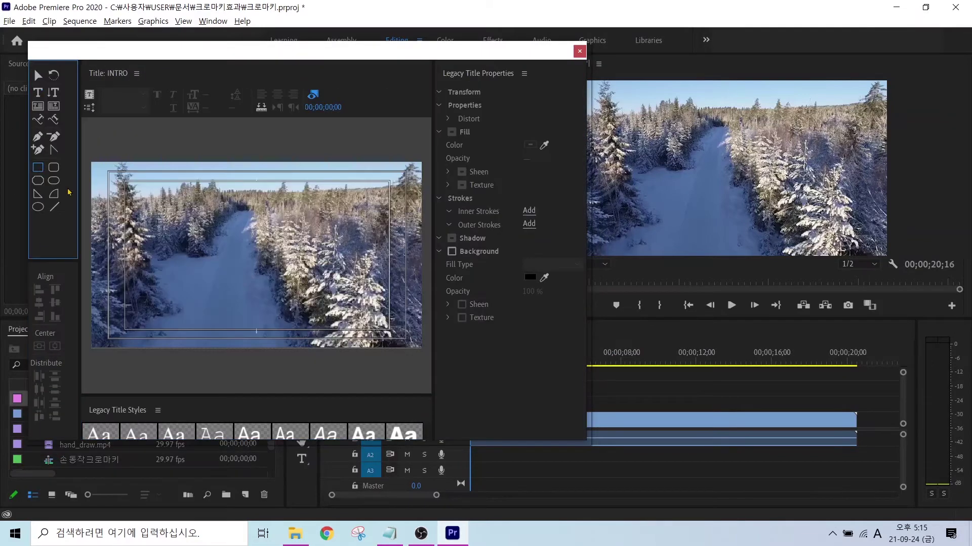
pyautogui.moveTo(143, 231); pyautogui.dragTo(191, 280)
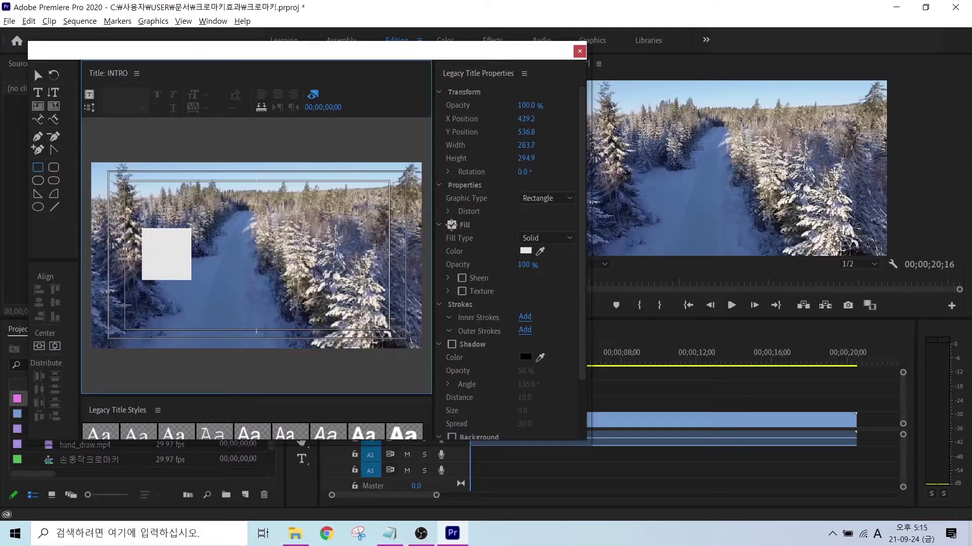
pyautogui.moveTo(425, 207)
pyautogui.mouseDown()
pyautogui.moveTo(553, 329)
pyautogui.moveTo(567, 363)
pyautogui.mouseUp()
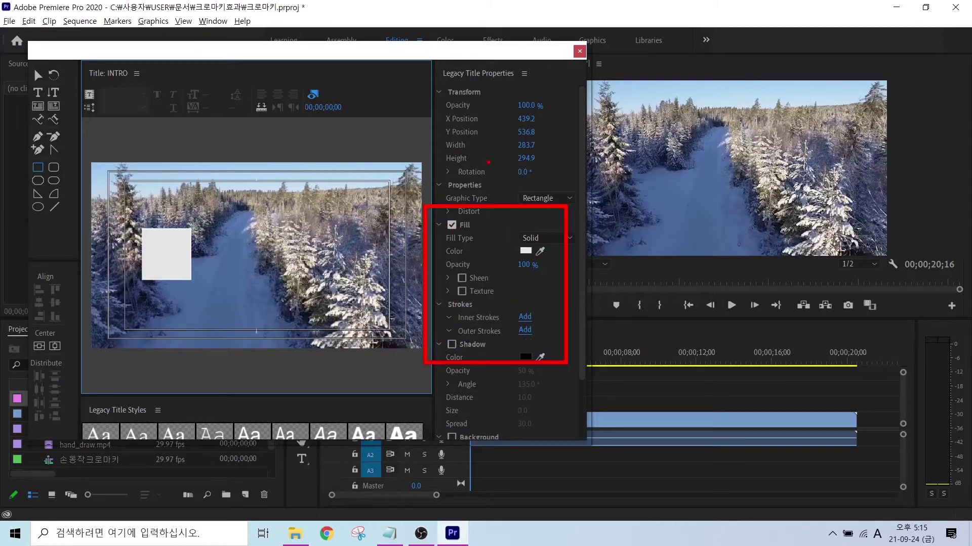
# - Turn off the rectangle's fill and add an inner stroke to it
pyautogui.click(451, 225)
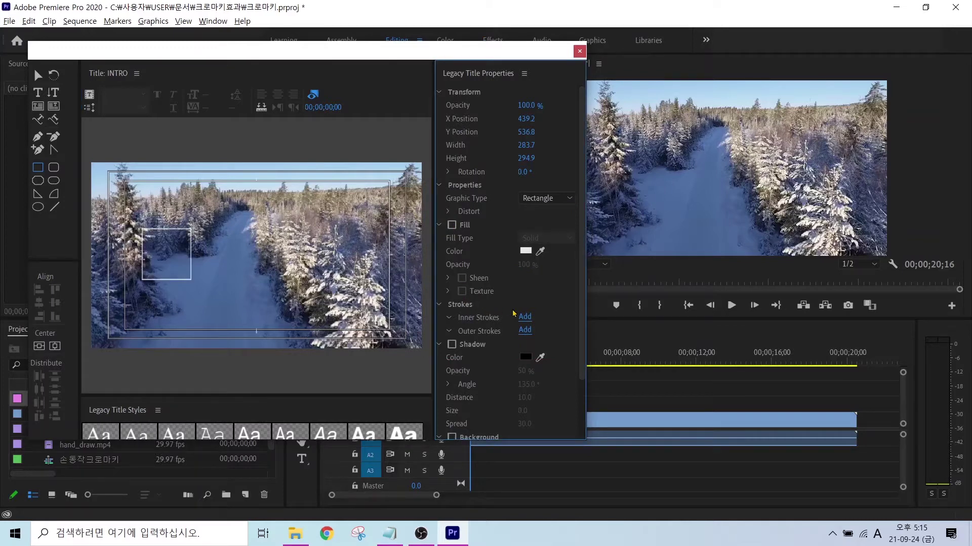
pyautogui.click(524, 318)
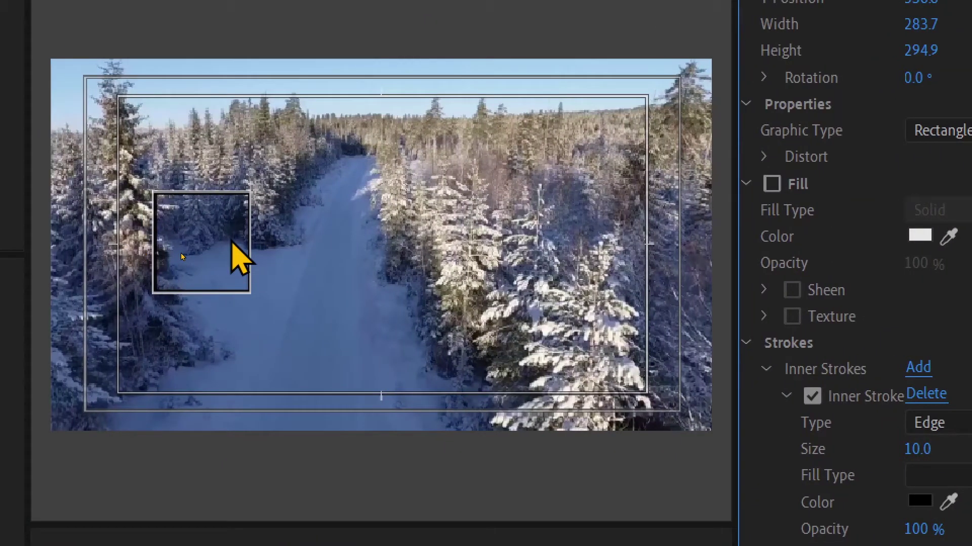
pyautogui.click(230, 242)
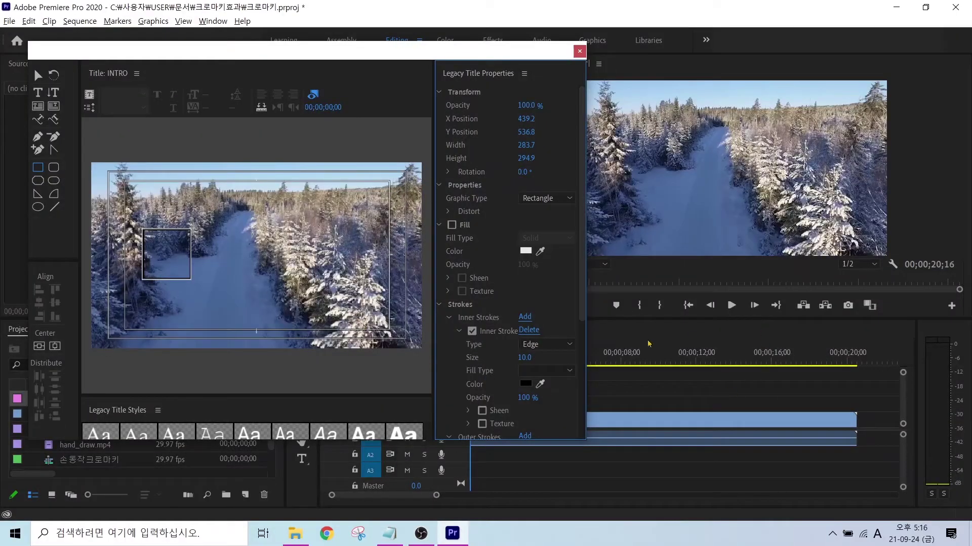
# - Set the rectangle's inner stroke size to 20 and its color to white (FFFFFF)
pyautogui.click(524, 357)
pyautogui.write('20')
pyautogui.press('Return')
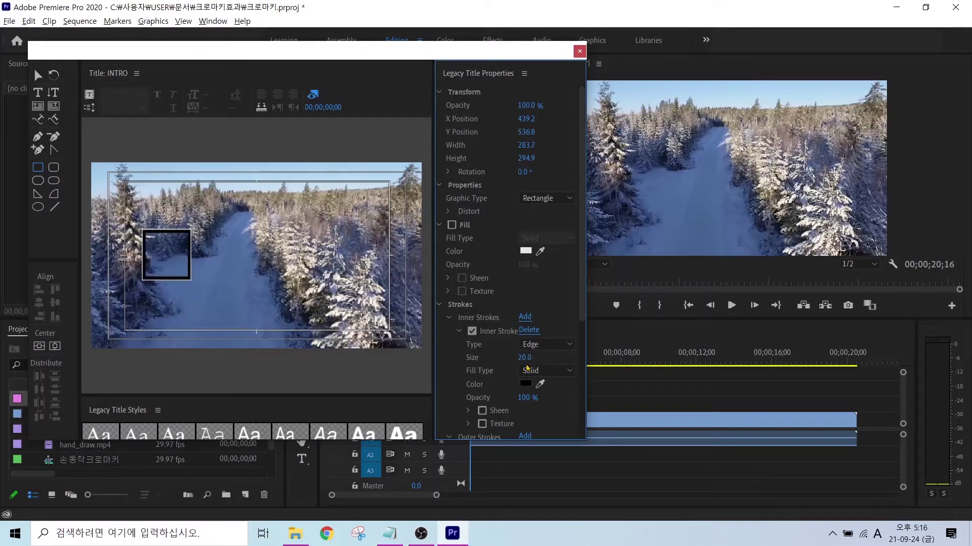
pyautogui.click(526, 385)
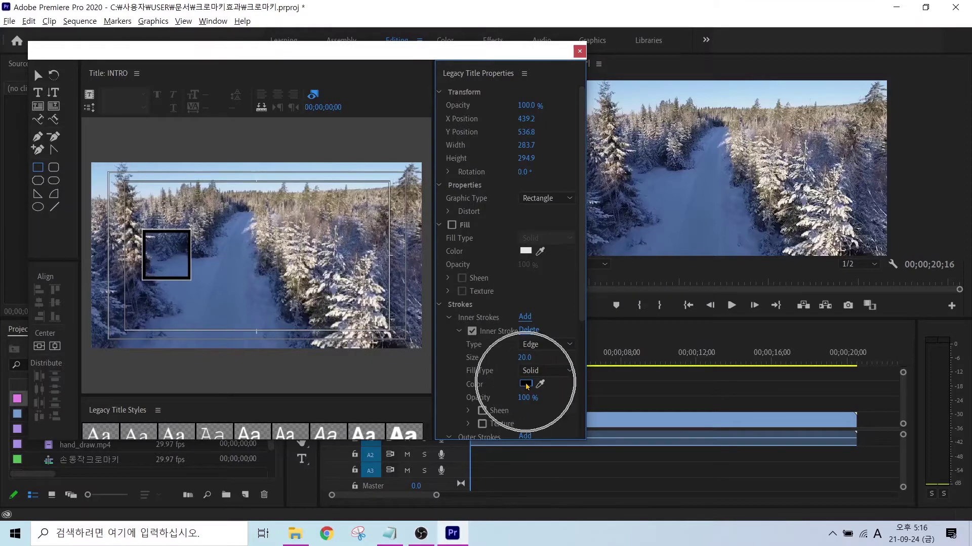
pyautogui.click(378, 350)
pyautogui.moveTo(378, 349); pyautogui.dragTo(330, 387)
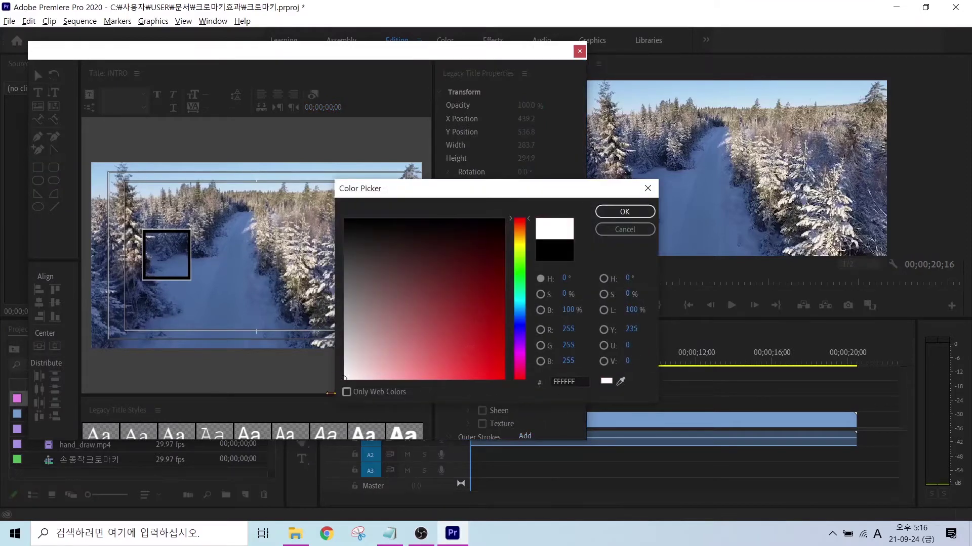
pyautogui.click(625, 212)
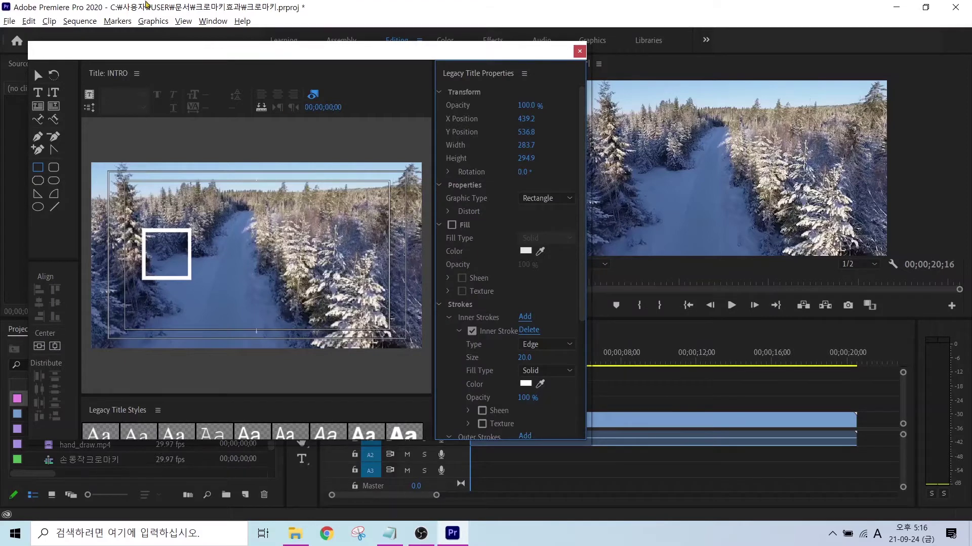
# - Add the text 나랑 여행갈래? beside the square outline and turn on its fill
pyautogui.click(39, 93)
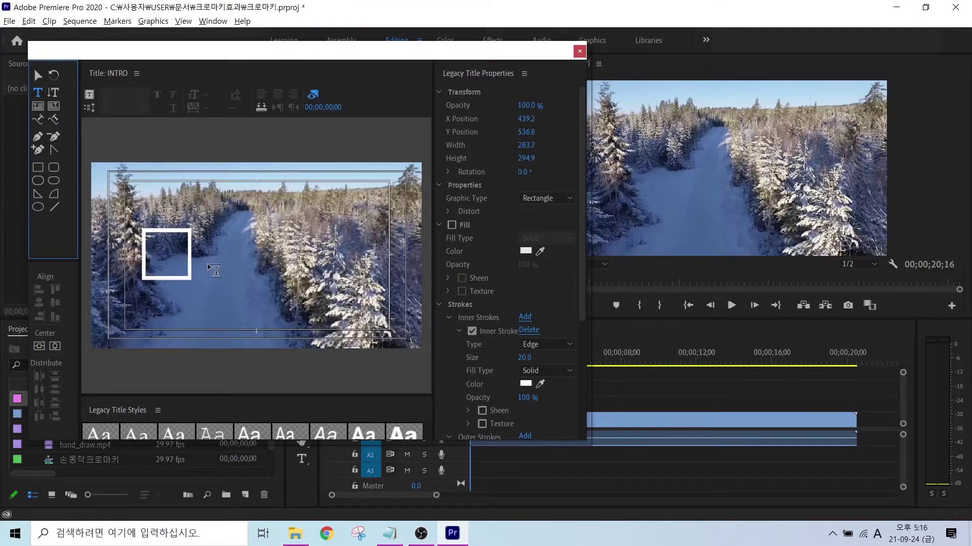
pyautogui.click(209, 260)
pyautogui.press('Hangul')
pyautogui.write('나랑 여행할래?')
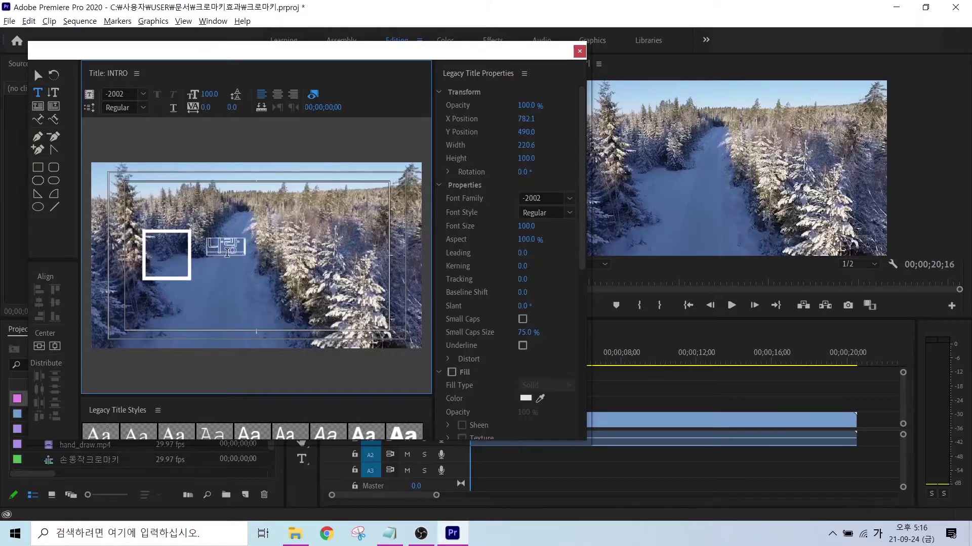
pyautogui.click(37, 91)
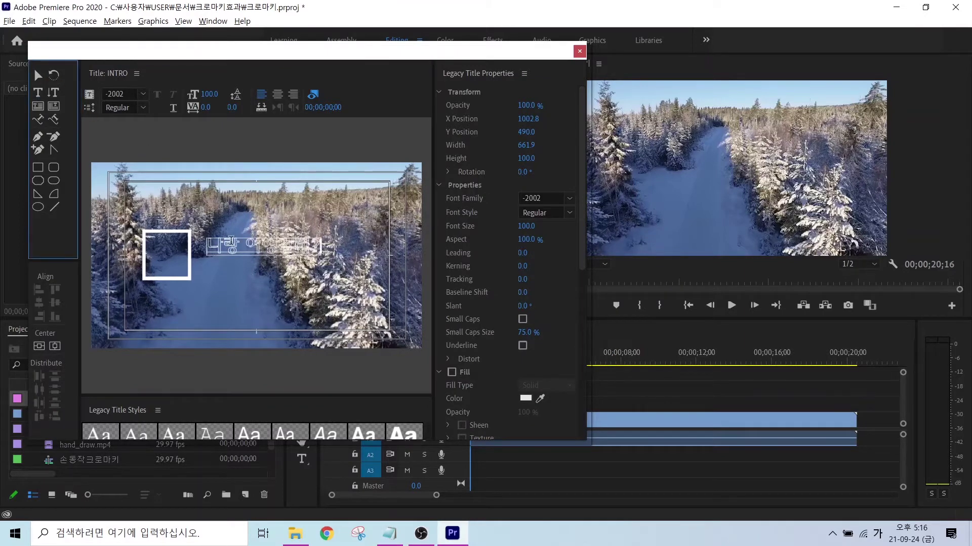
pyautogui.click(452, 374)
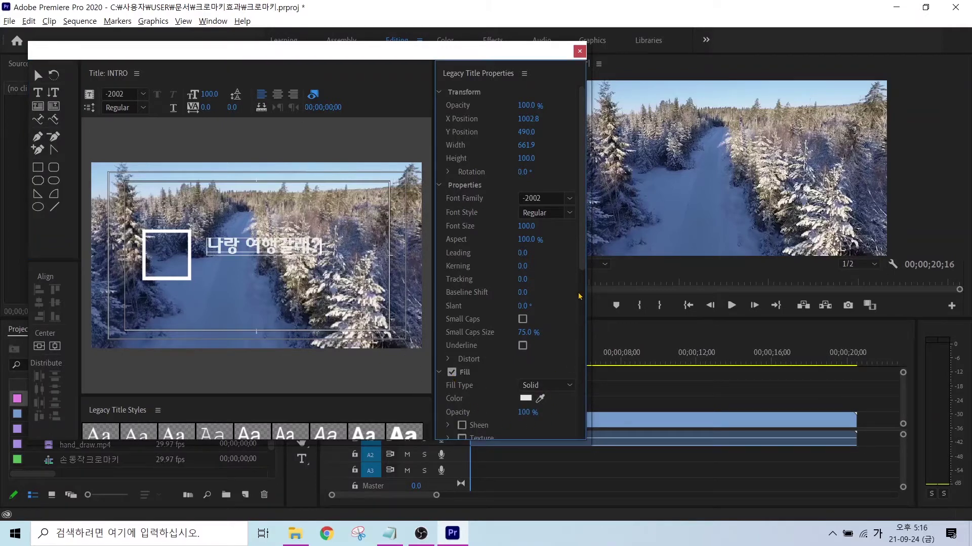
# - Delete the inner stroke from the title text
pyautogui.scroll(-1, 583, 270)
pyautogui.scroll(-5, 583, 270)
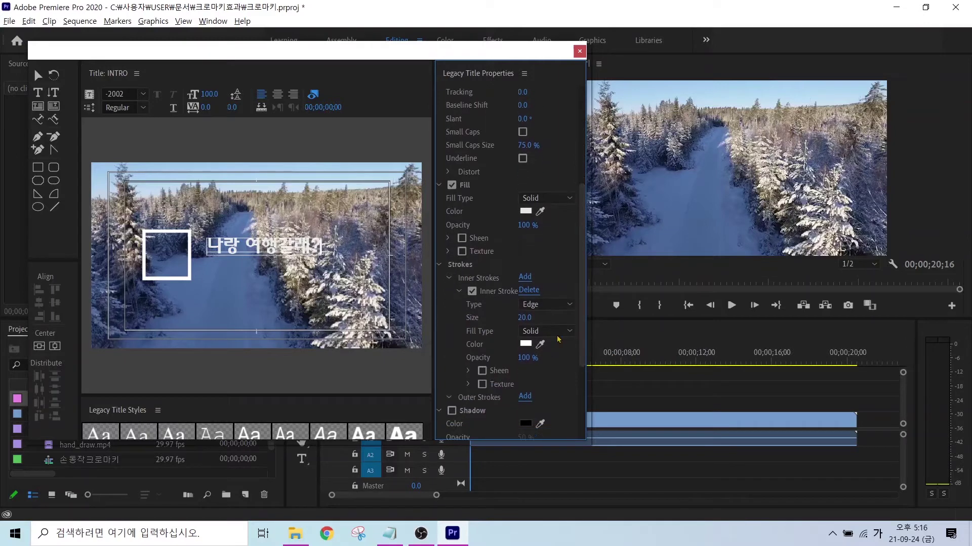
pyautogui.click(471, 293)
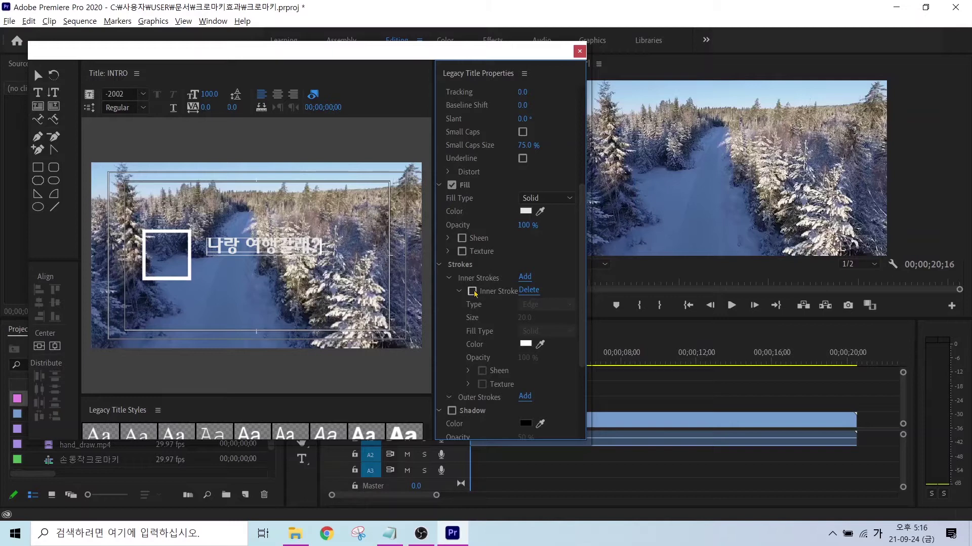
pyautogui.click(530, 291)
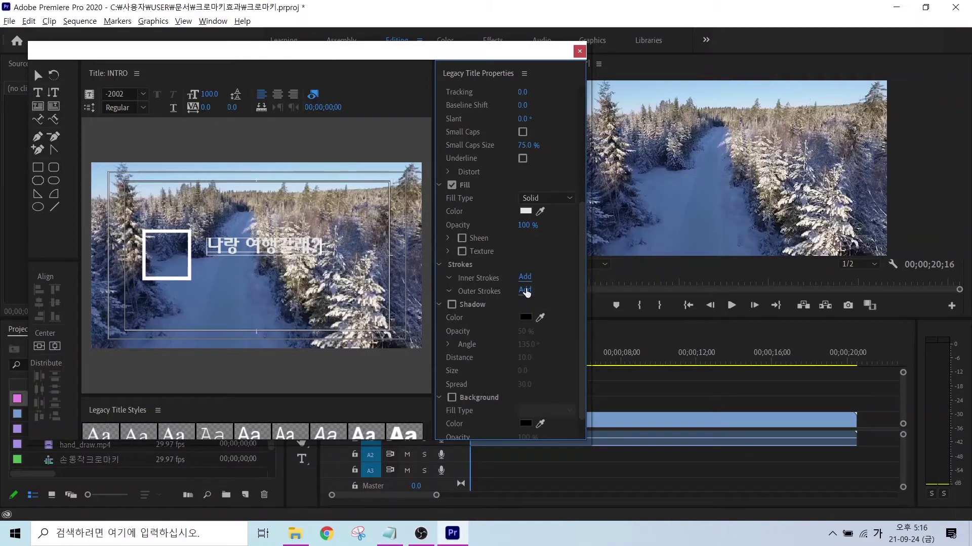
# - Add an outer stroke of size 20 to the title text
pyautogui.click(526, 291)
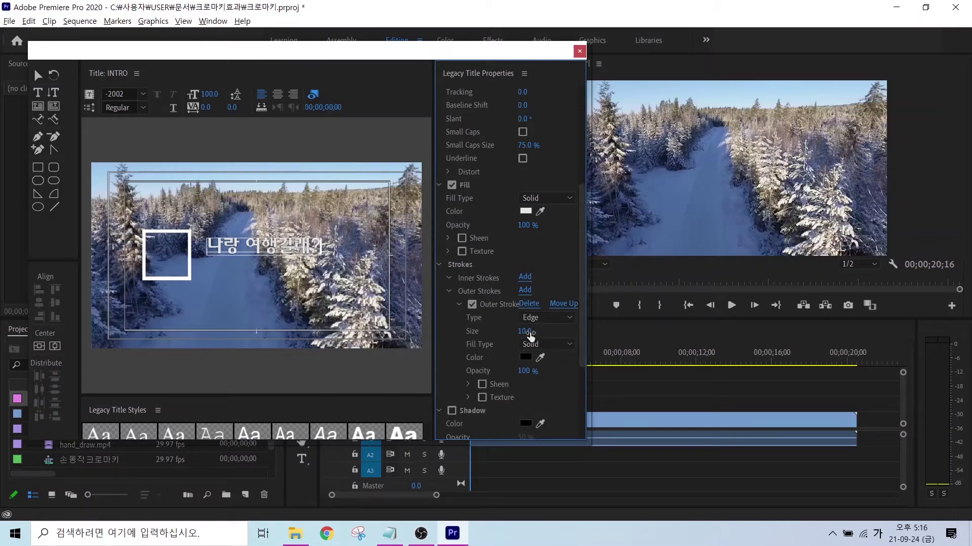
pyautogui.click(526, 331)
pyautogui.write('20')
pyautogui.press('Return')
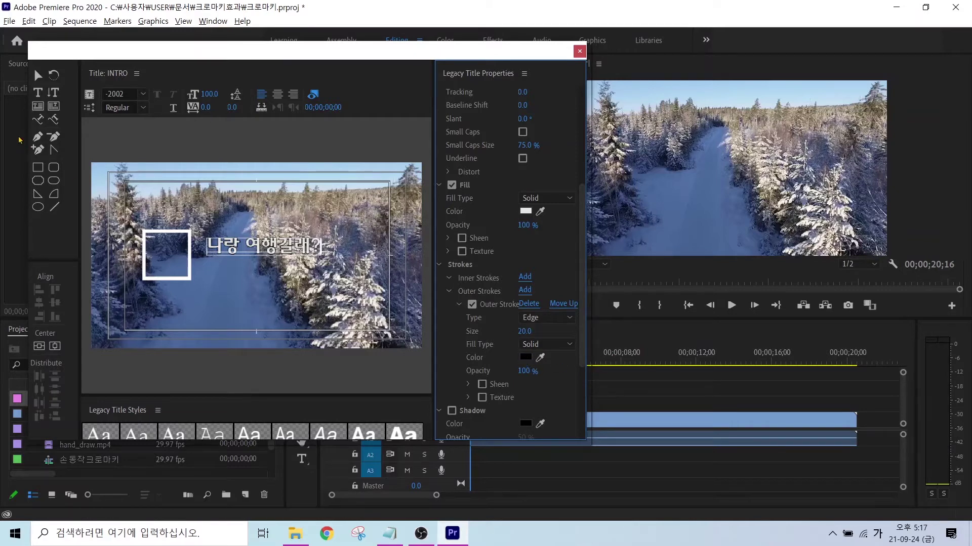
# - Move the title text slightly down and to the right so it lines up with the square outline's middle
pyautogui.click(38, 75)
pyautogui.click(231, 249)
pyautogui.moveTo(231, 249); pyautogui.dragTo(239, 257)
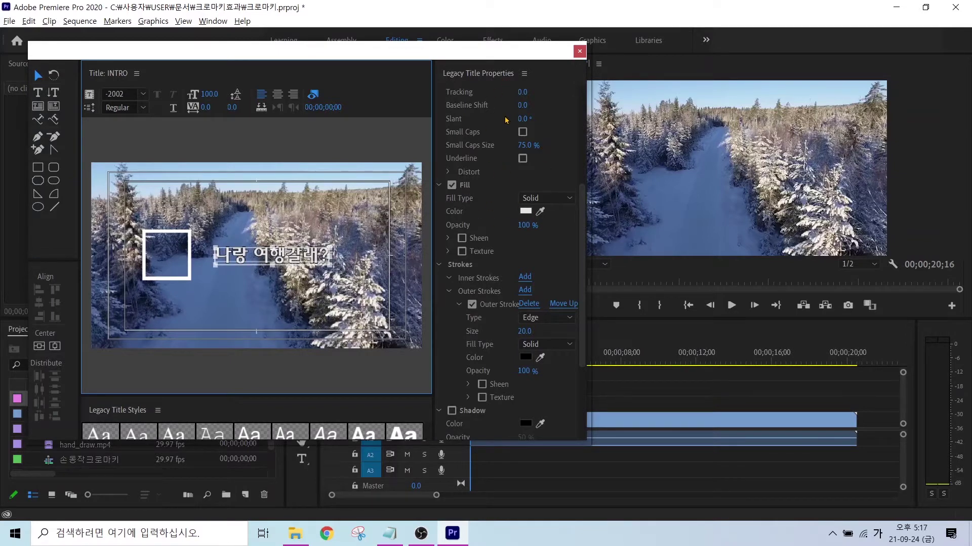
# - Set the title text's font size to 150 and close the title editor
pyautogui.scroll(3, 551, 249)
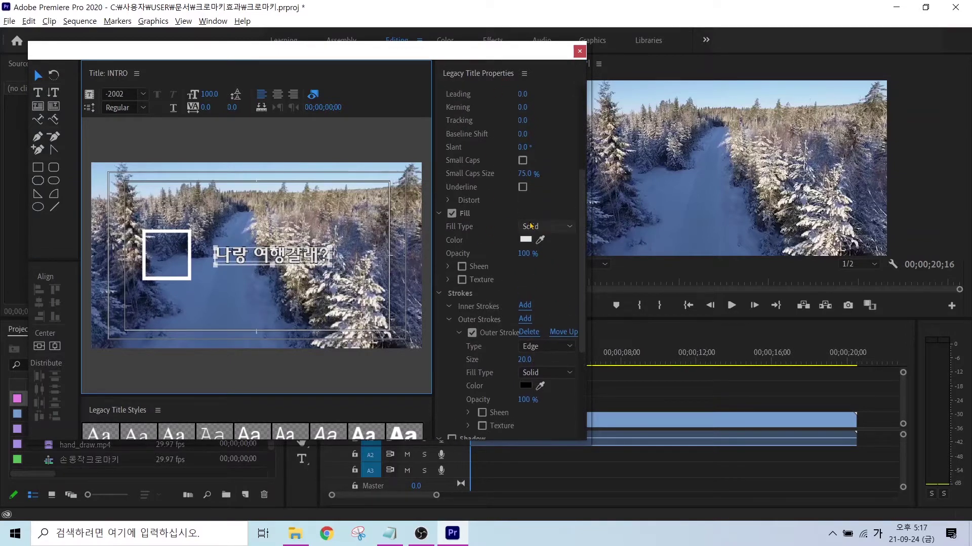
pyautogui.scroll(5, 540, 213)
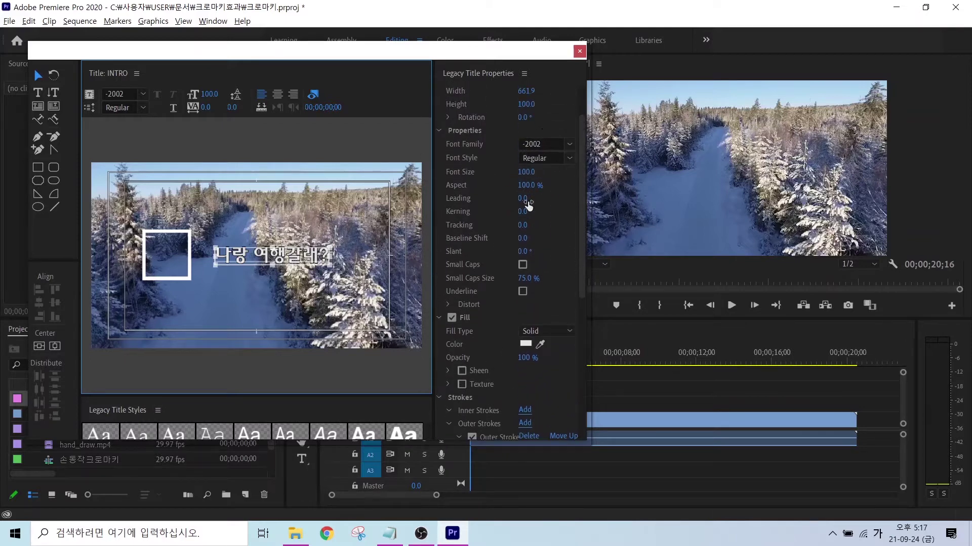
pyautogui.click(528, 172)
pyautogui.write('150')
pyautogui.press('Return')
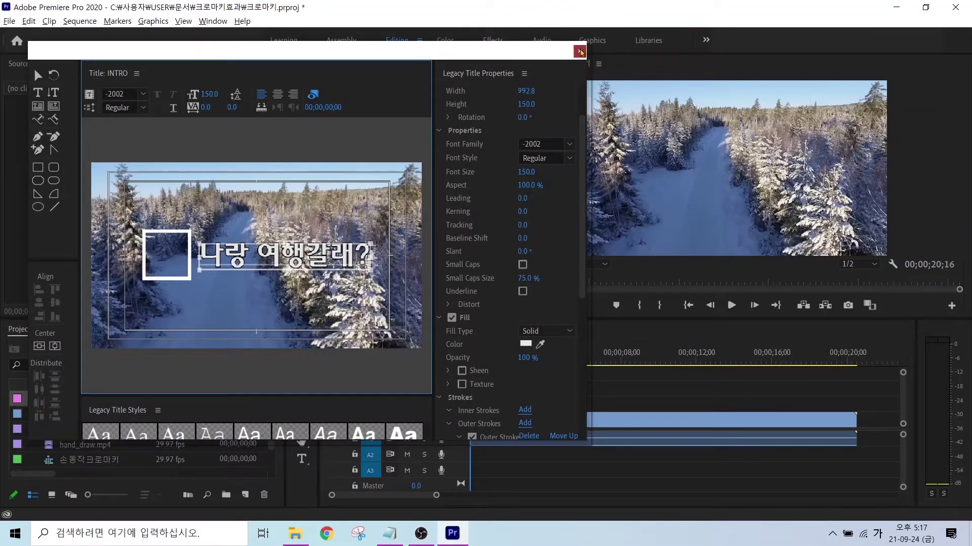
pyautogui.click(579, 51)
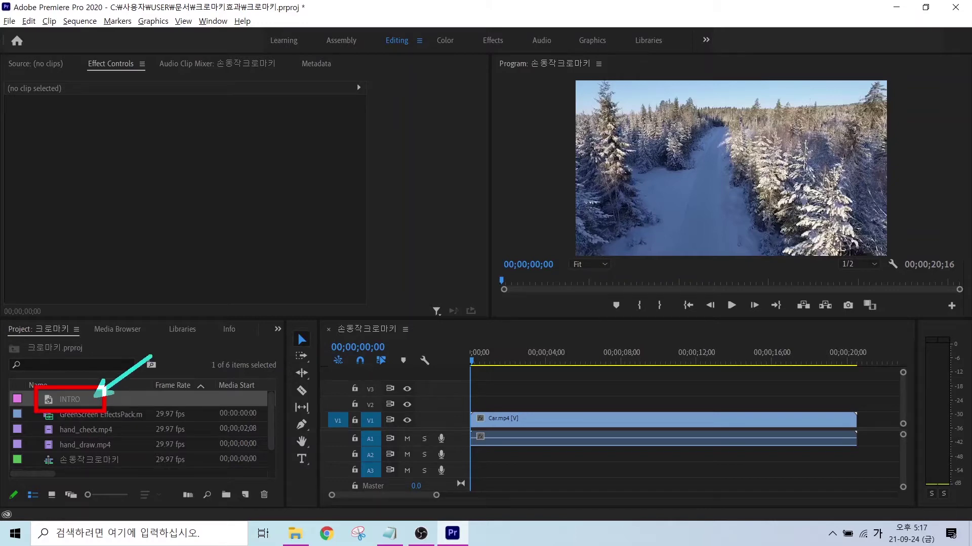
# - Place the INTRO title at the start of track V2 and hand_check.mp4 at the start of track V3
pyautogui.moveTo(76, 406); pyautogui.dragTo(473, 405)
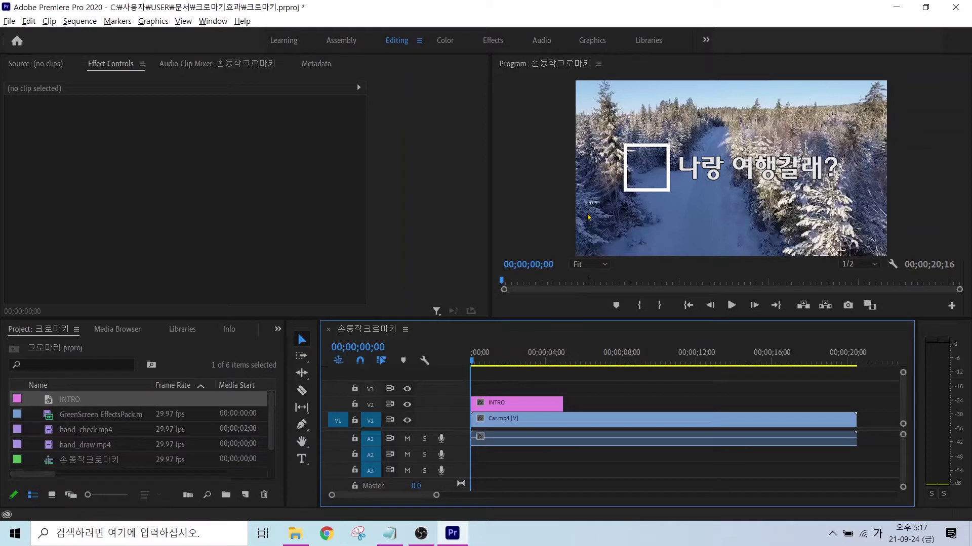
pyautogui.click(69, 446)
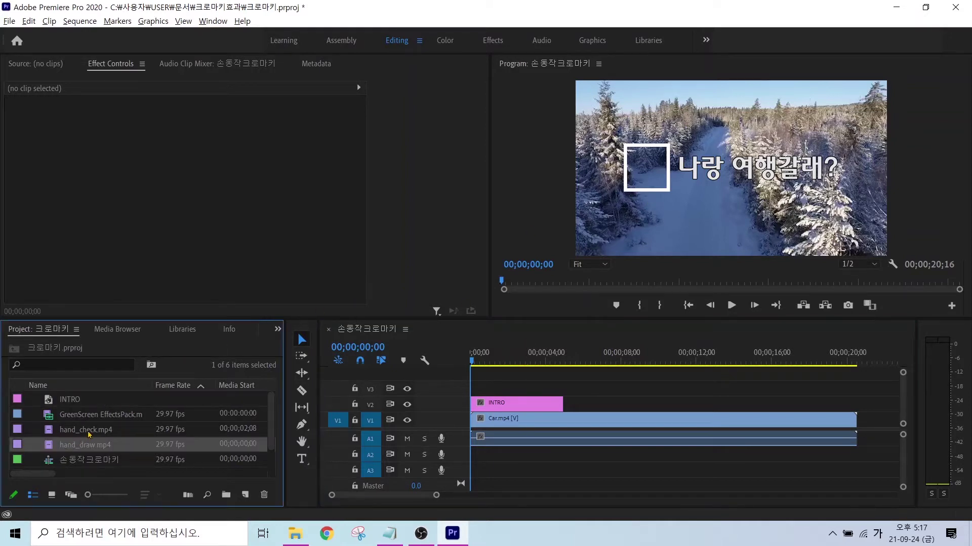
pyautogui.click(89, 433)
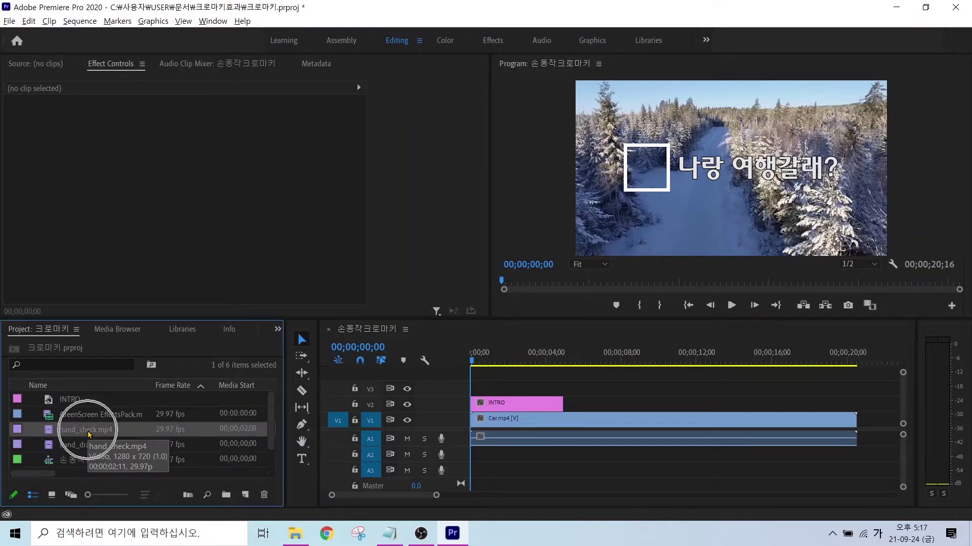
pyautogui.moveTo(84, 434); pyautogui.dragTo(484, 388)
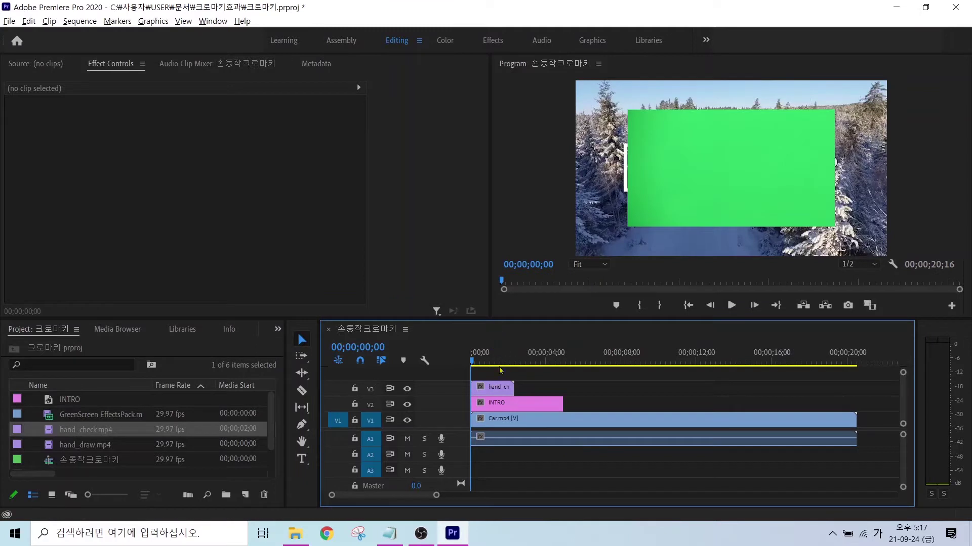
# - Scale the hand_check.mp4 clip on track V3 to the frame size
pyautogui.click(490, 389)
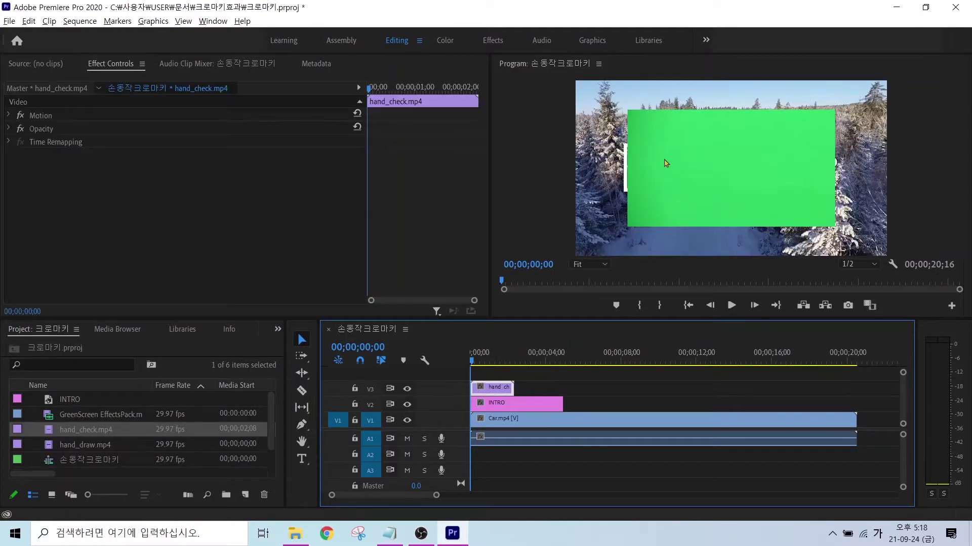
pyautogui.click(489, 389)
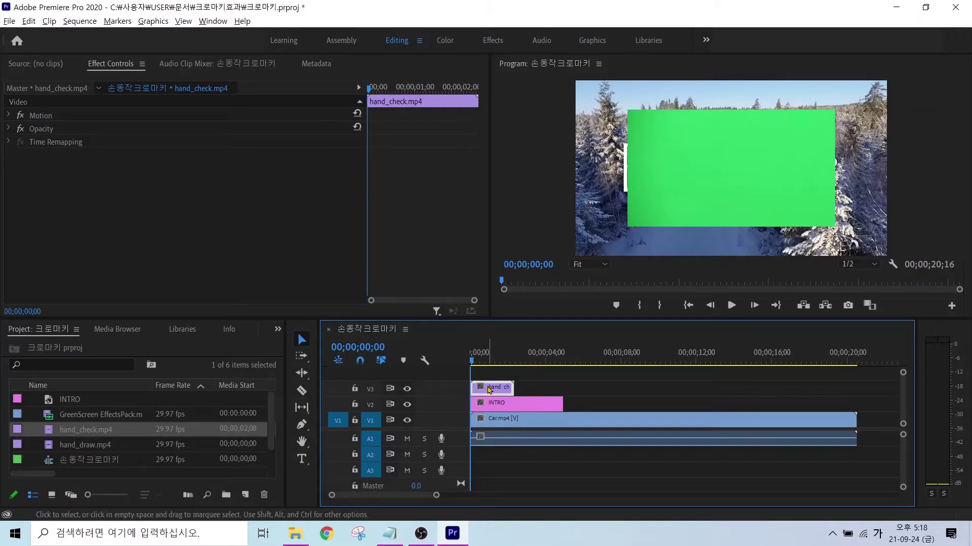
pyautogui.rightClick(489, 389)
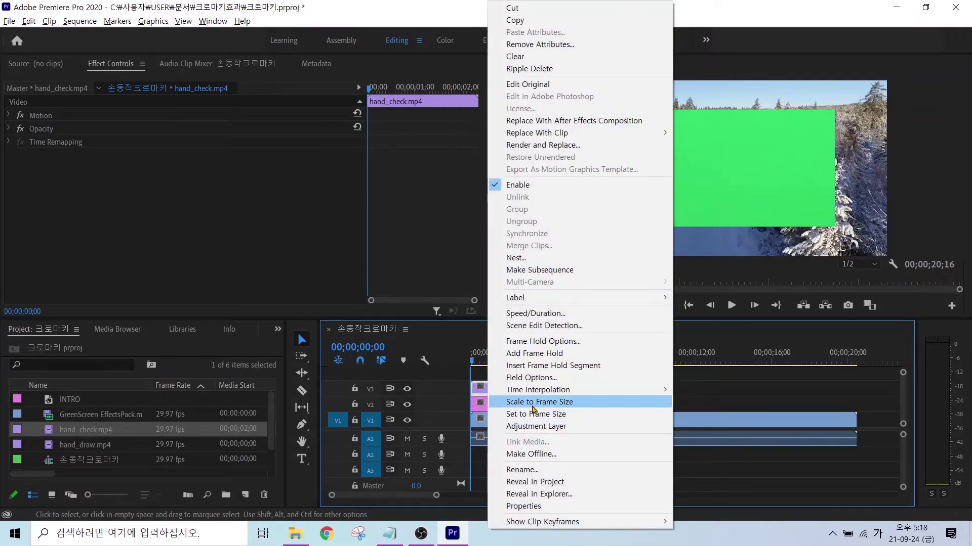
pyautogui.click(533, 409)
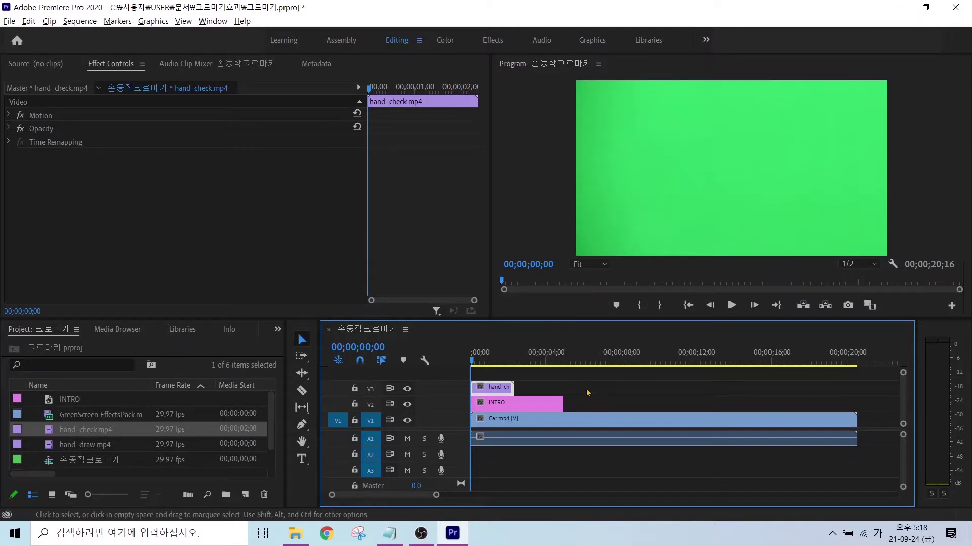
# - Play the sequence through the hand_check.mp4 clip and park the playhead at 00;00;00;19, where the hand is in frame
pyautogui.press('space')
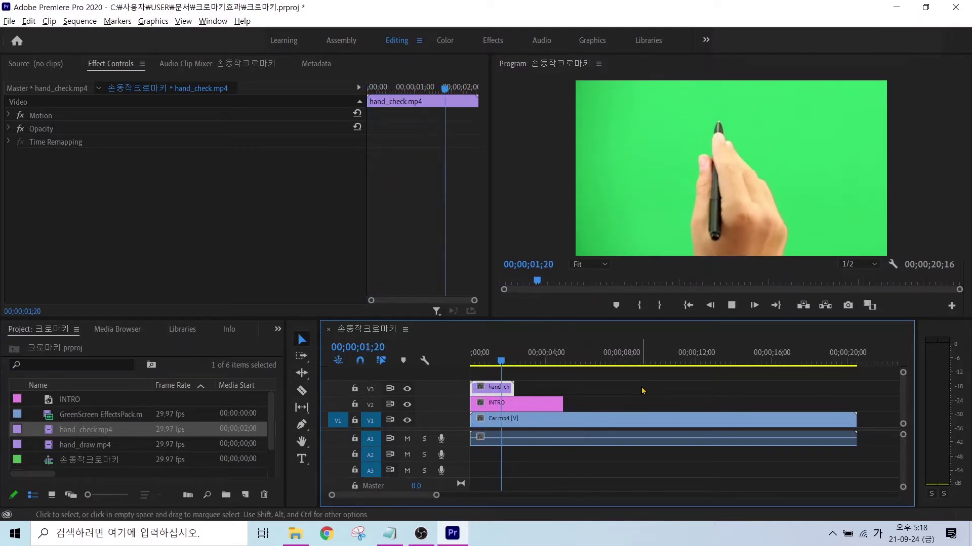
pyautogui.press('space')
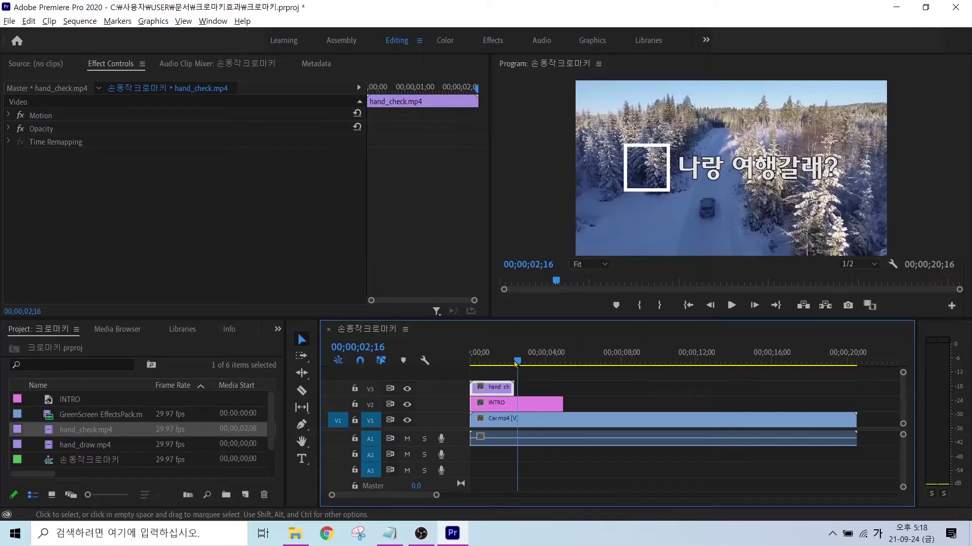
pyautogui.moveTo(518, 361); pyautogui.dragTo(481, 362)
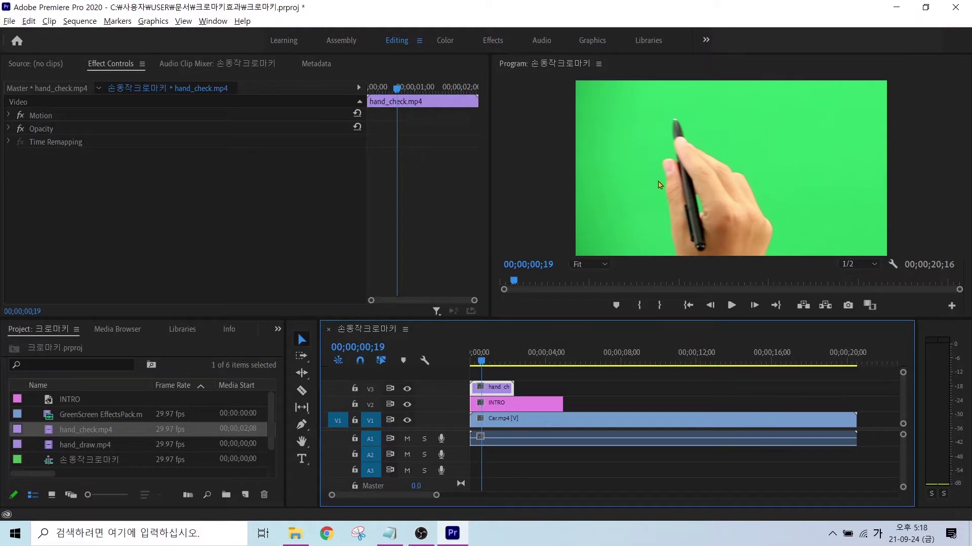
# - Show the list of available effects and search it for KEY to reach the Keying video effects
pyautogui.click(278, 329)
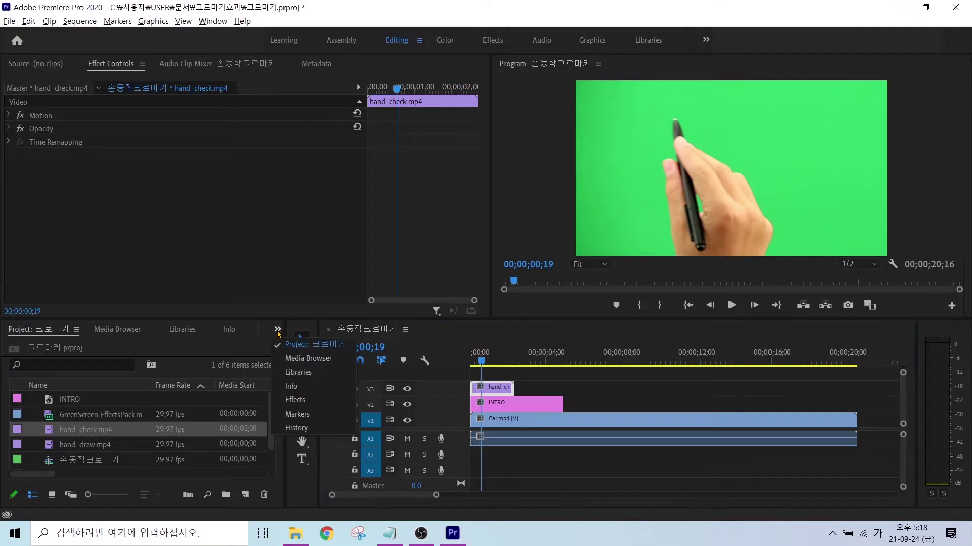
pyautogui.click(298, 402)
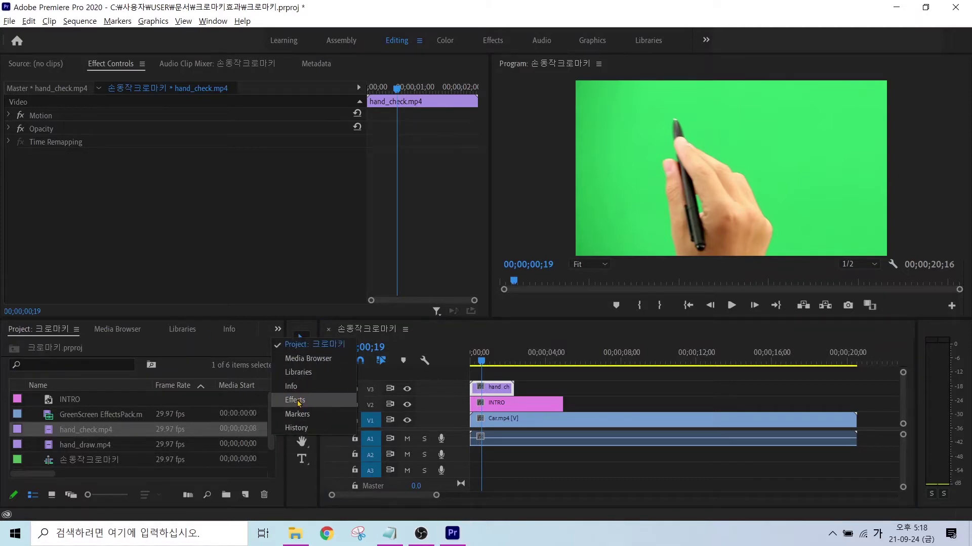
pyautogui.click(297, 401)
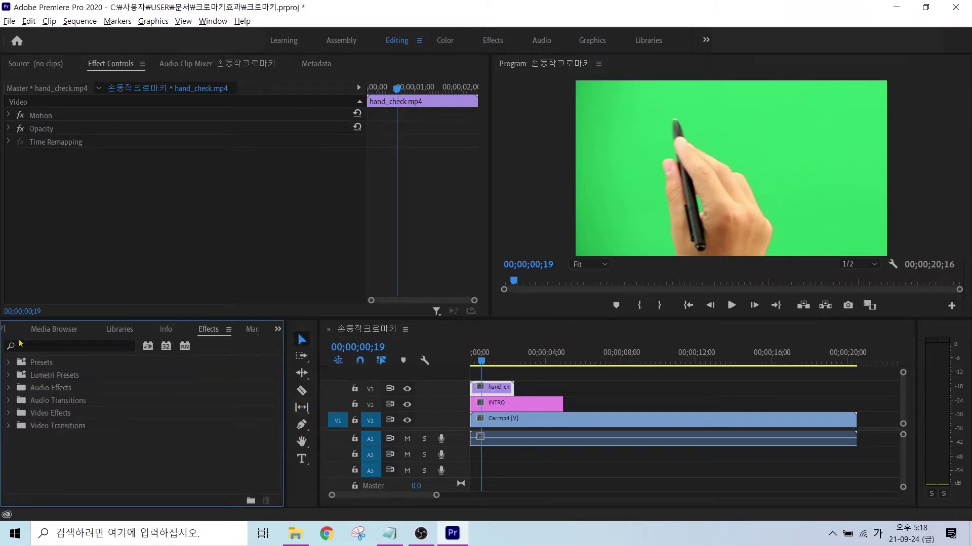
pyautogui.click(38, 346)
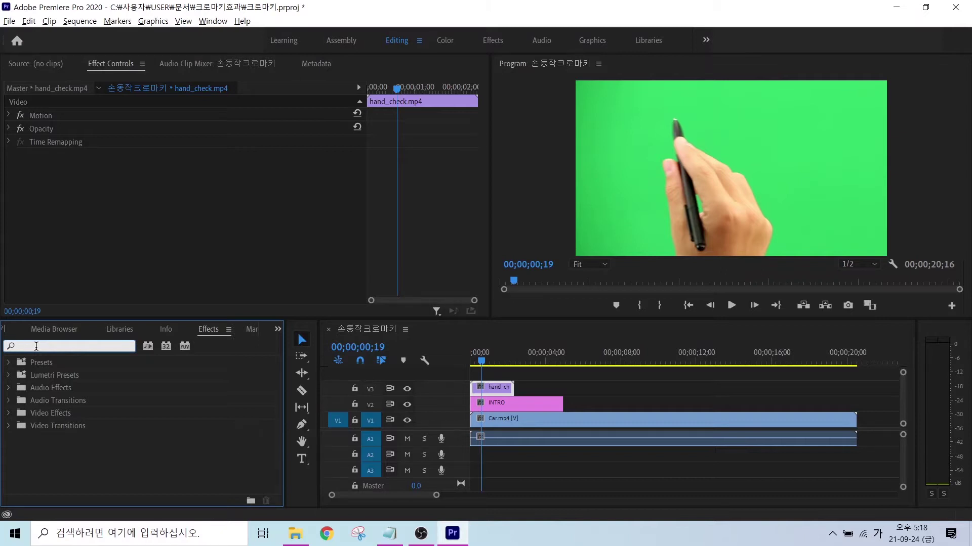
pyautogui.write('ㅕ')
pyautogui.press('BackSpace')
pyautogui.press('Hangul')
pyautogui.write('KEY')
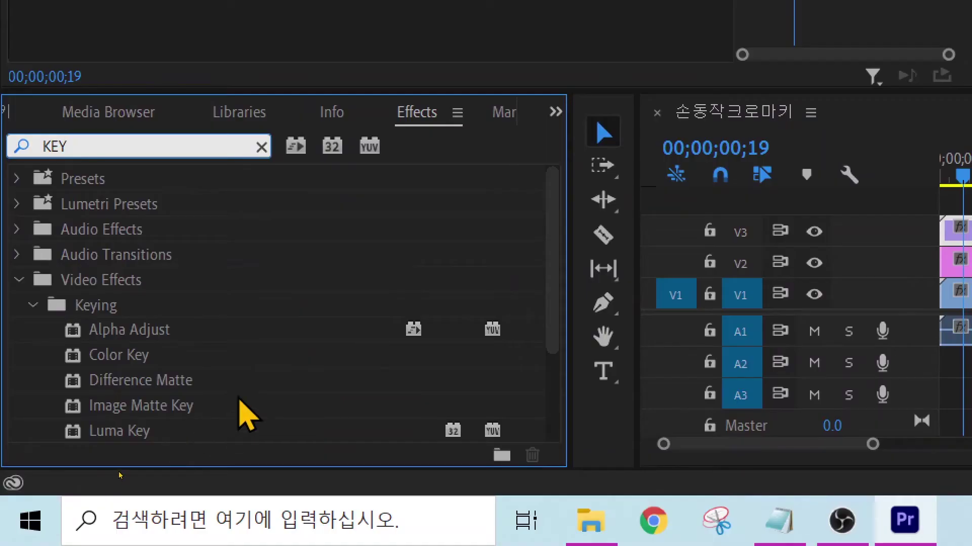
pyautogui.scroll(-2, 119, 477)
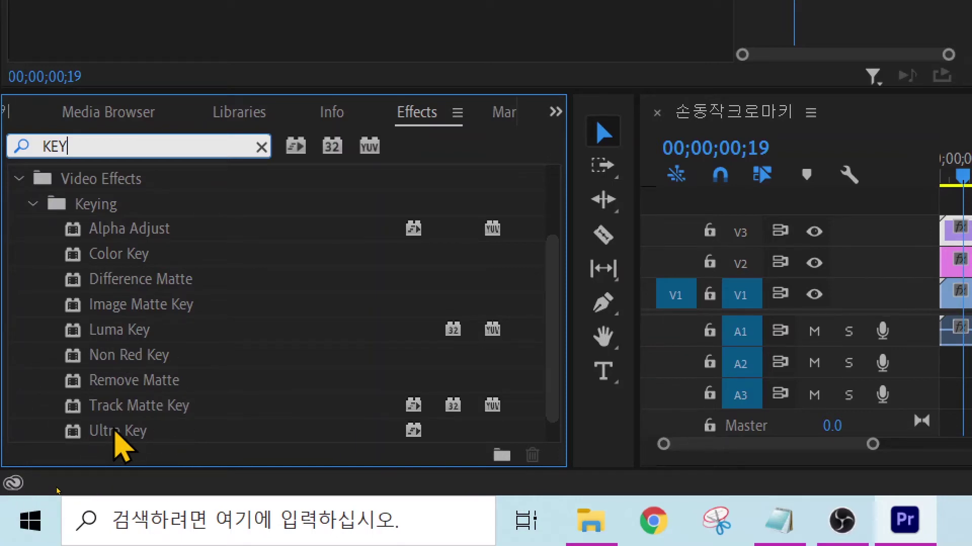
# - Apply the Color Key effect to the hand_check.mp4 clip on track V3
pyautogui.click(118, 253)
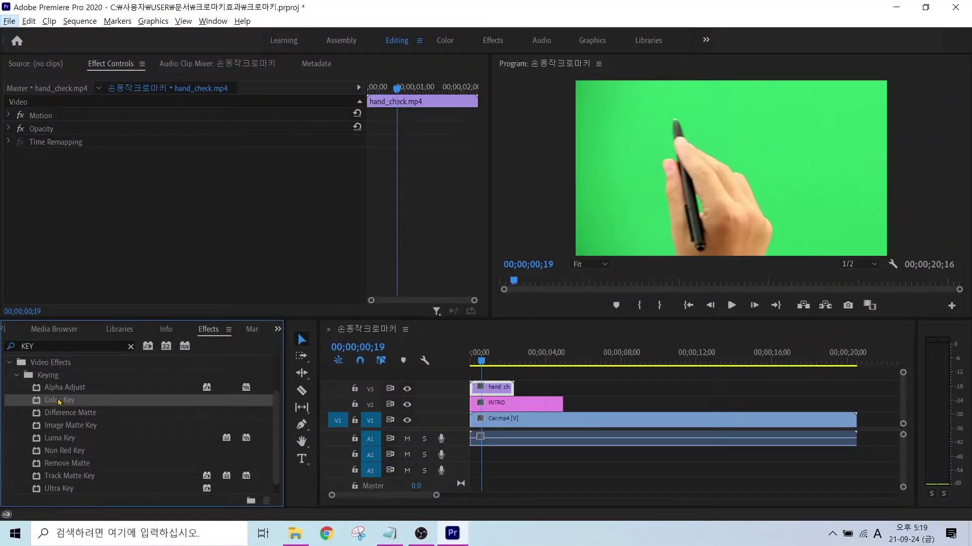
pyautogui.click(59, 400)
pyautogui.moveTo(59, 401)
pyautogui.mouseDown()
pyautogui.moveTo(150, 409)
pyautogui.moveTo(345, 337)
pyautogui.moveTo(419, 336)
pyautogui.moveTo(495, 374)
pyautogui.mouseUp()
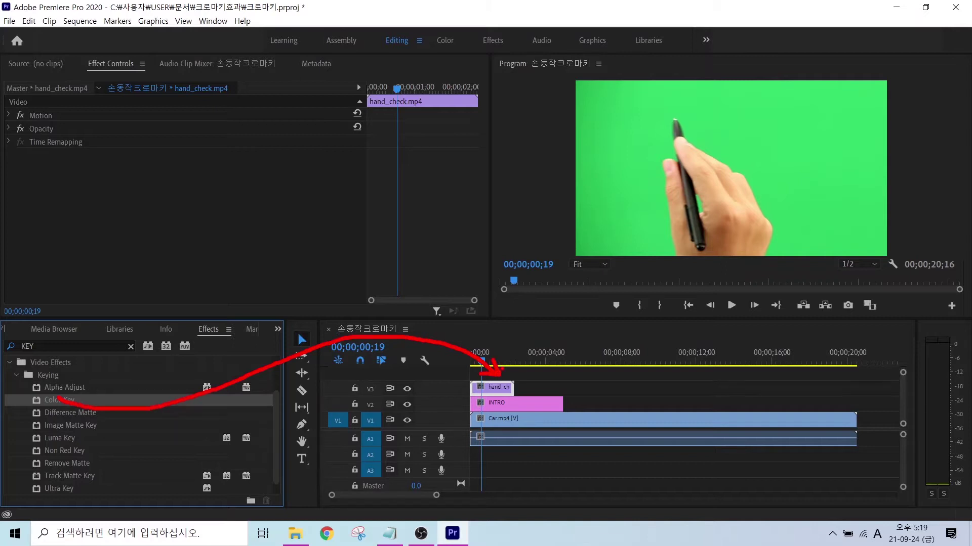
pyautogui.moveTo(61, 403); pyautogui.dragTo(484, 389)
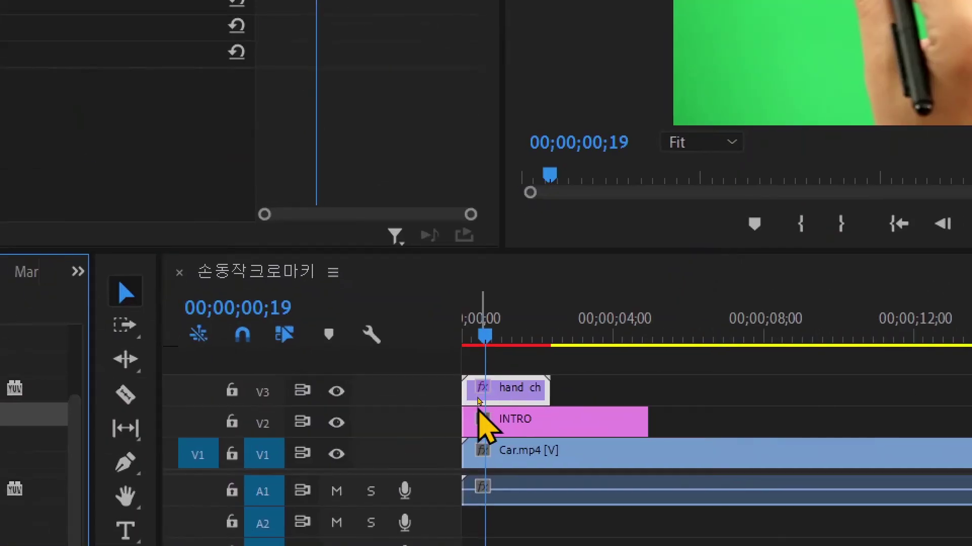
pyautogui.hotkey('ctrl', '2')
pyautogui.moveTo(487, 397)
pyautogui.mouseDown()
pyautogui.moveTo(467, 397)
pyautogui.moveTo(479, 372)
pyautogui.moveTo(500, 377)
pyautogui.moveTo(500, 404)
pyautogui.mouseUp()
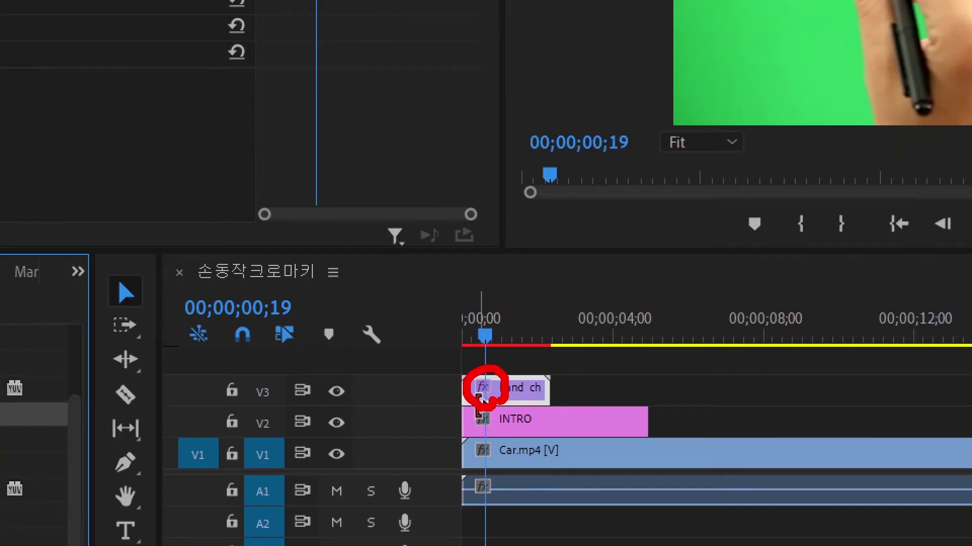
pyautogui.press('Escape')
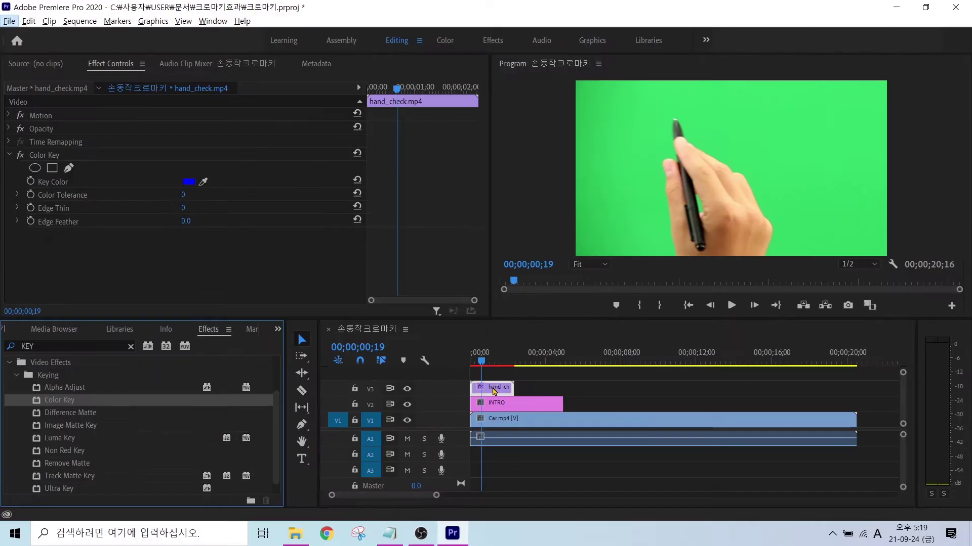
pyautogui.click(507, 399)
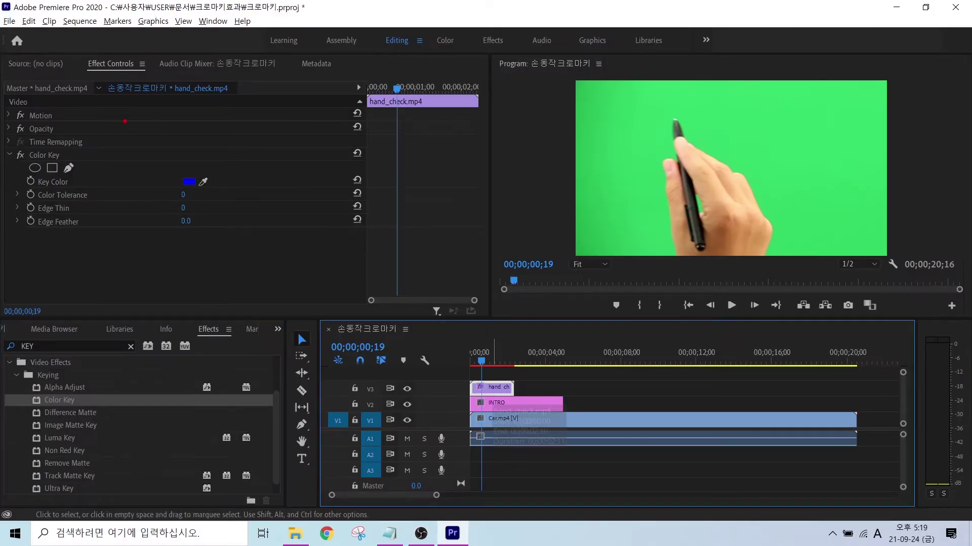
pyautogui.moveTo(134, 67)
pyautogui.mouseDown()
pyautogui.moveTo(47, 61)
pyautogui.moveTo(105, 37)
pyautogui.moveTo(152, 83)
pyautogui.mouseUp()
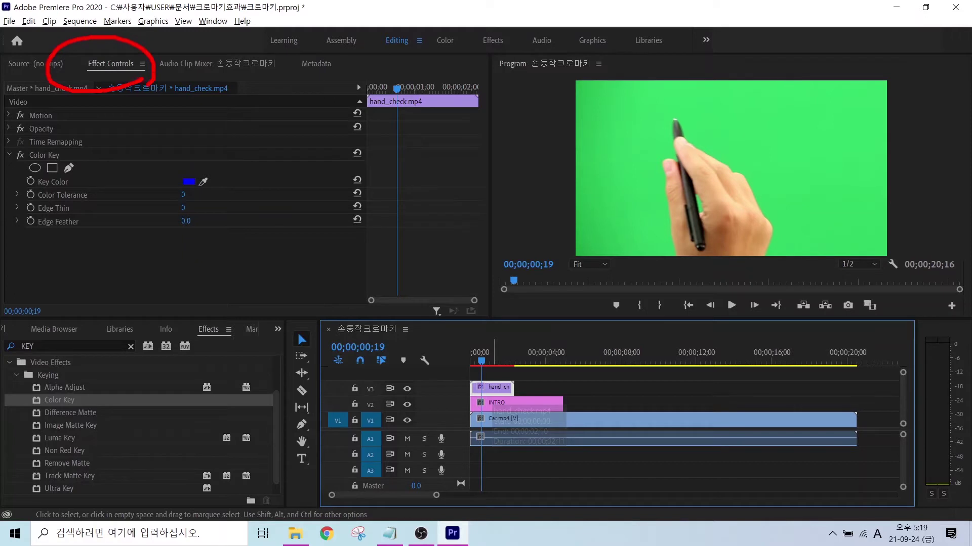
pyautogui.moveTo(212, 143); pyautogui.dragTo(140, 77)
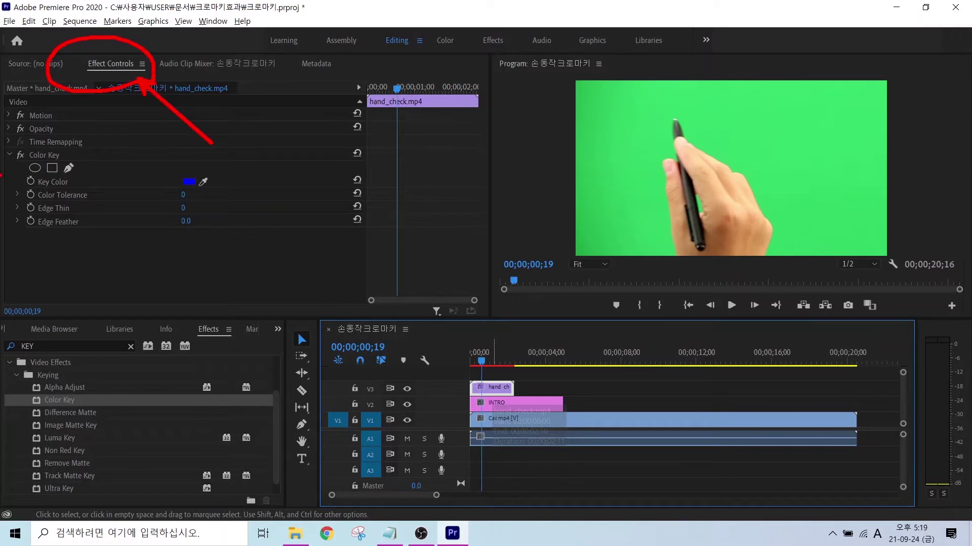
pyautogui.moveTo(2, 146)
pyautogui.mouseDown()
pyautogui.moveTo(298, 226)
pyautogui.moveTo(375, 235)
pyautogui.mouseUp()
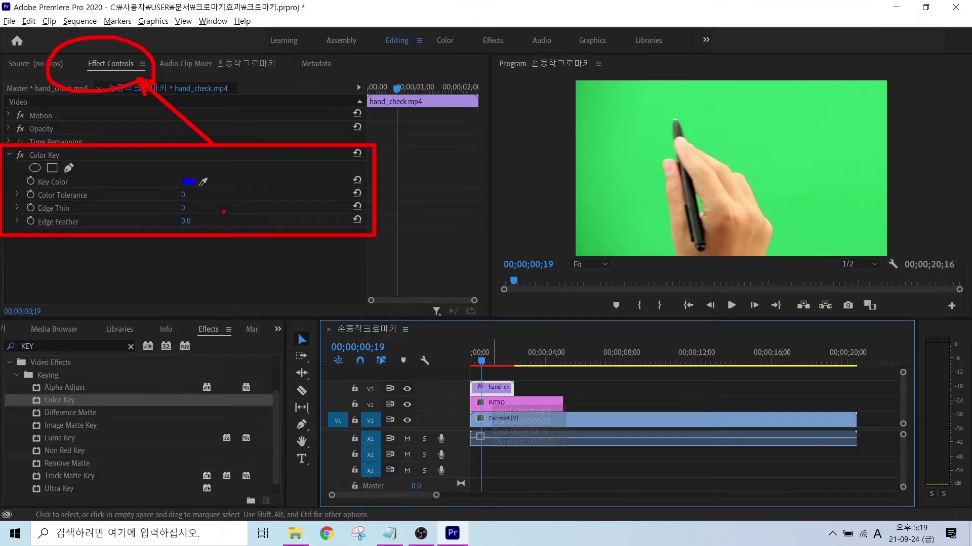
pyautogui.press('Escape')
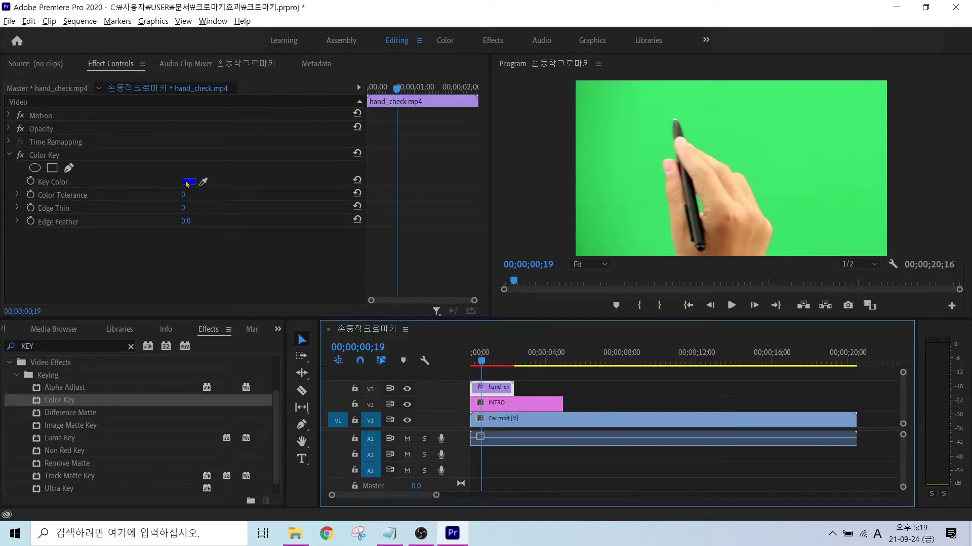
pyautogui.moveTo(199, 188)
pyautogui.mouseDown()
pyautogui.moveTo(187, 199)
pyautogui.moveTo(195, 164)
pyautogui.moveTo(205, 180)
pyautogui.mouseUp()
pyautogui.moveTo(640, 127)
pyautogui.mouseDown()
pyautogui.moveTo(619, 172)
pyautogui.moveTo(651, 173)
pyautogui.mouseUp()
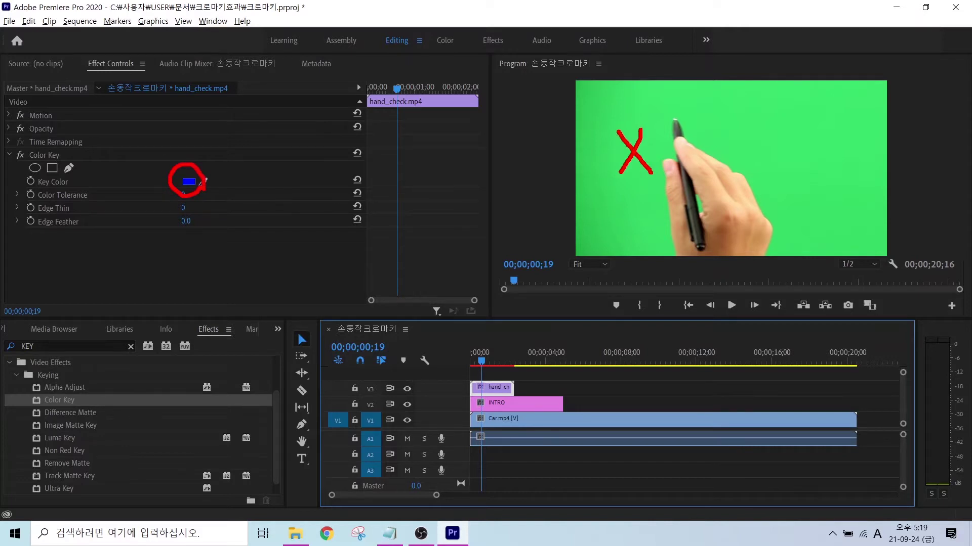
pyautogui.moveTo(813, 110)
pyautogui.mouseDown()
pyautogui.moveTo(799, 151)
pyautogui.moveTo(802, 139)
pyautogui.moveTo(828, 159)
pyautogui.mouseUp()
pyautogui.press('Escape')
pyautogui.press('ctrl')
pyautogui.press('ctrl')
pyautogui.press('ctrl')
pyautogui.press('ctrl')
pyautogui.press('ctrl')
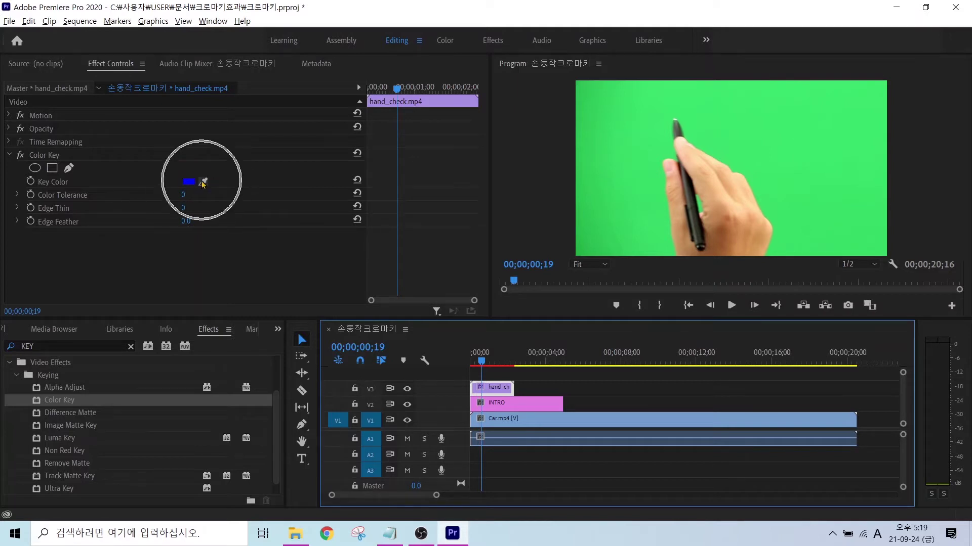
# - Sample the green background beside the hand in the preview as the Color Key's Key Color
pyautogui.click(203, 181)
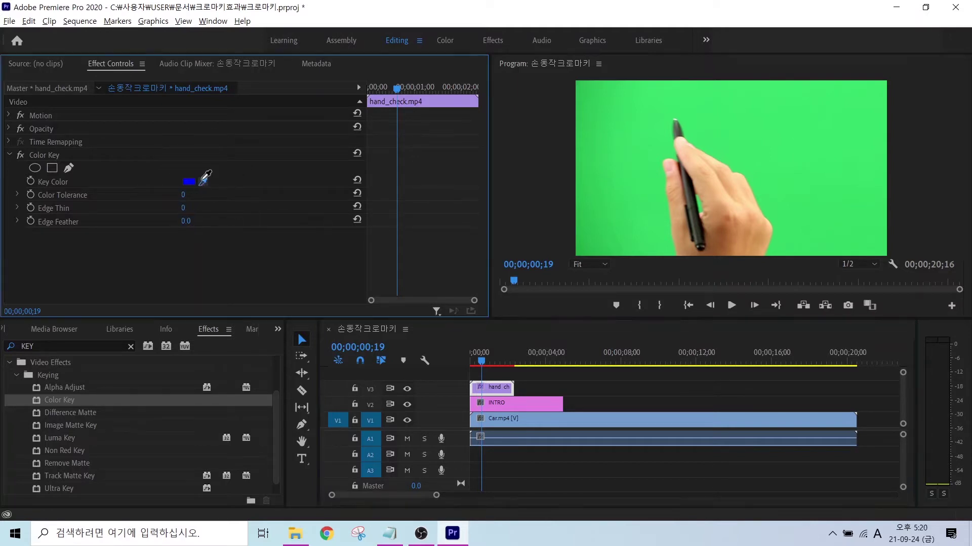
pyautogui.click(625, 124)
pyautogui.press('ctrl')
# - Try Color Tolerance values of 10 and 50 for the Color Key on the hand_check.mp4 clip
pyautogui.click(184, 196)
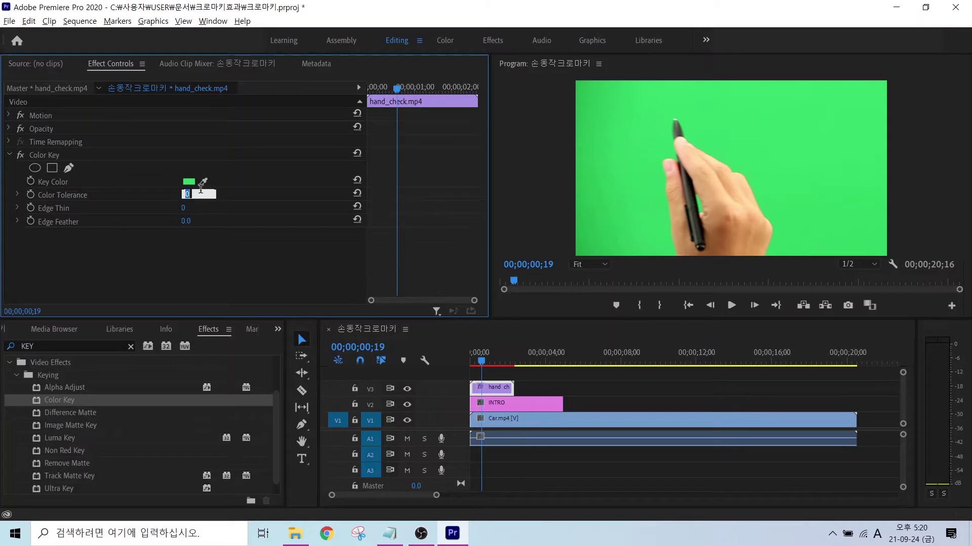
pyautogui.write('10')
pyautogui.press('Return')
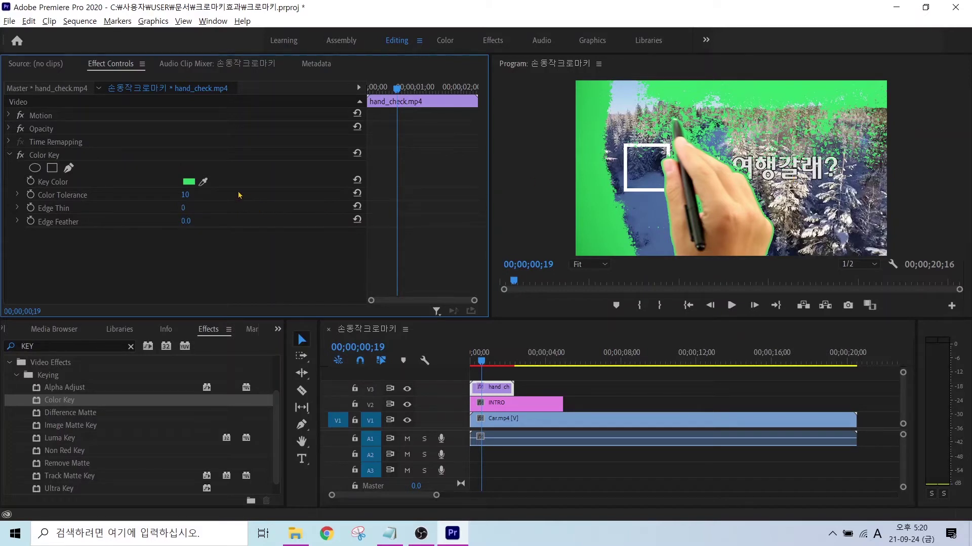
pyautogui.click(186, 195)
pyautogui.write('50')
pyautogui.press('Return')
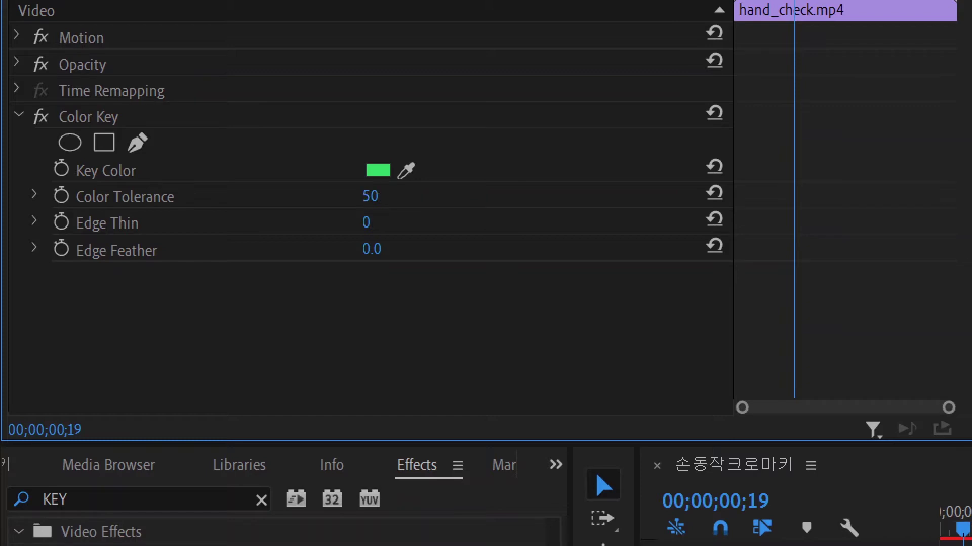
# - Raise the Color Key's Color Tolerance to 97 and set its Edge Feather to 5
pyautogui.moveTo(370, 197)
pyautogui.mouseDown()
pyautogui.moveTo(395, 196)
pyautogui.moveTo(310, 196)
pyautogui.moveTo(385, 197)
pyautogui.moveTo(358, 196)
pyautogui.moveTo(384, 196)
pyautogui.moveTo(372, 200)
pyautogui.mouseUp()
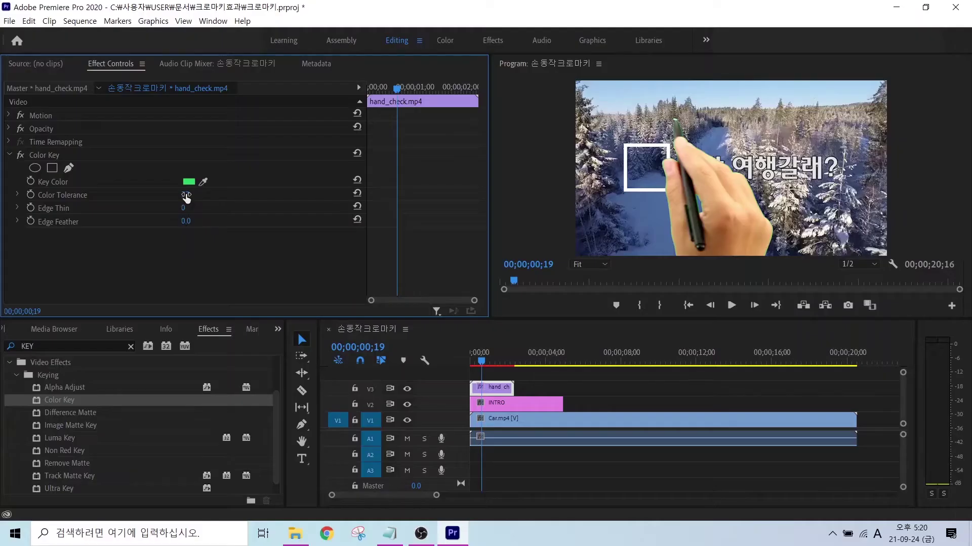
pyautogui.moveTo(186, 198); pyautogui.dragTo(189, 198)
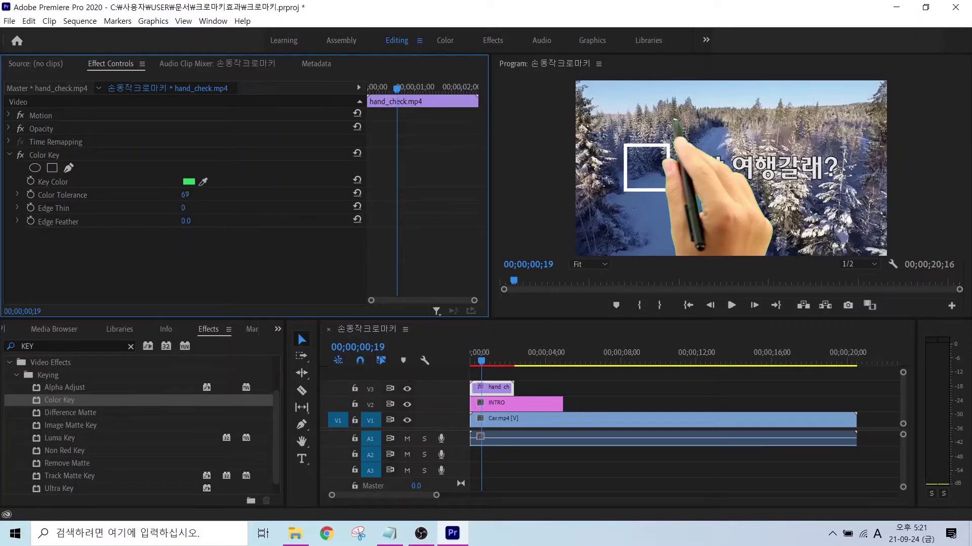
pyautogui.moveTo(187, 195)
pyautogui.mouseDown()
pyautogui.moveTo(233, 196)
pyautogui.moveTo(182, 195)
pyautogui.mouseUp()
pyautogui.click(184, 222)
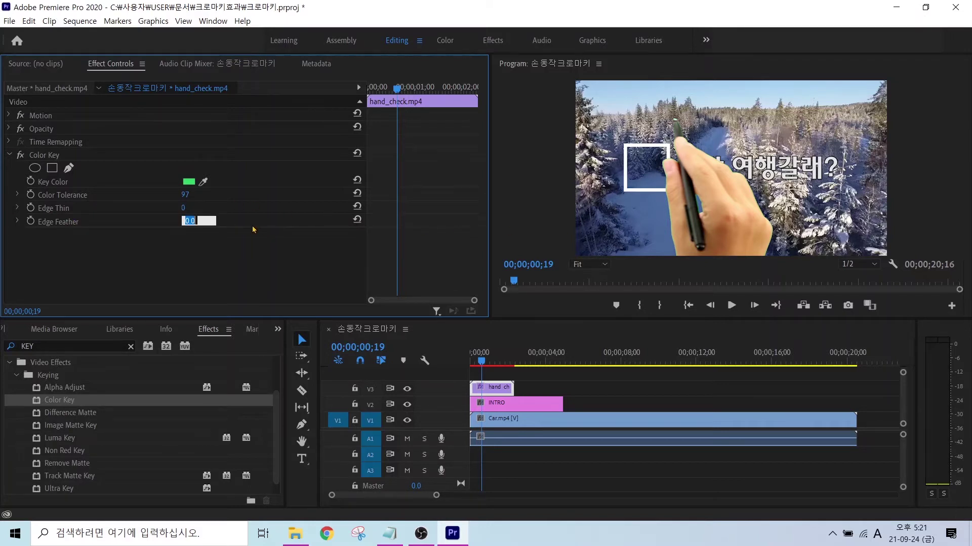
pyautogui.write('5')
pyautogui.press('Return')
# - Play the keyed hand animation from the start of the sequence and stop at 00;00;02;12, just after the hand_check.mp4 clip
pyautogui.moveTo(482, 361); pyautogui.dragTo(471, 361)
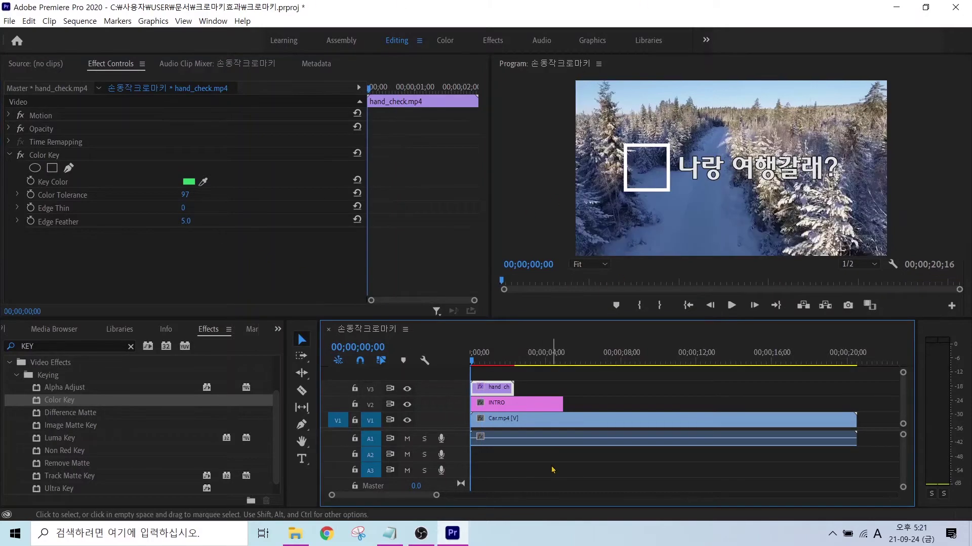
pyautogui.press('space')
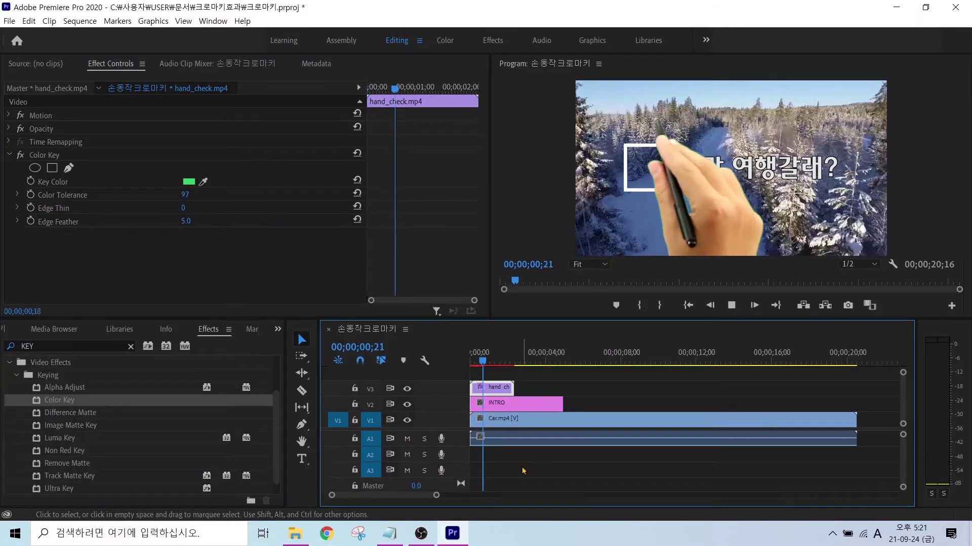
pyautogui.click(512, 368)
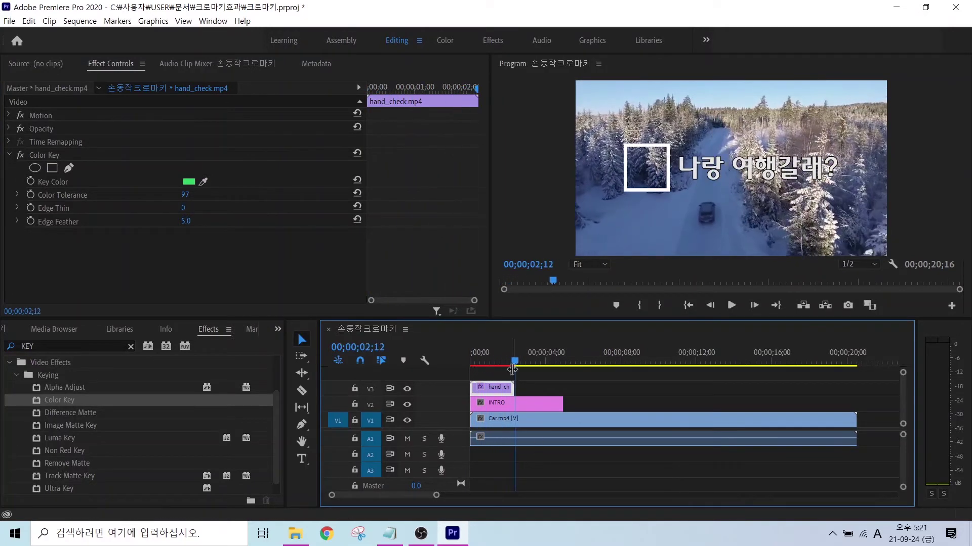
# - Replay the keyed hand animation from the start of the sequence and return the playhead to 00;00;00;00
pyautogui.moveTo(514, 361); pyautogui.dragTo(470, 371)
pyautogui.press('space')
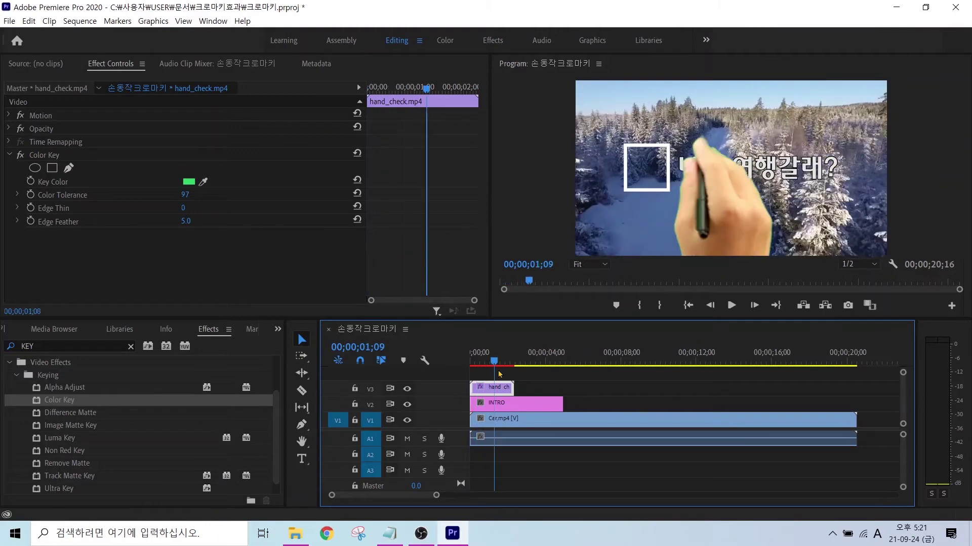
pyautogui.press('Home')
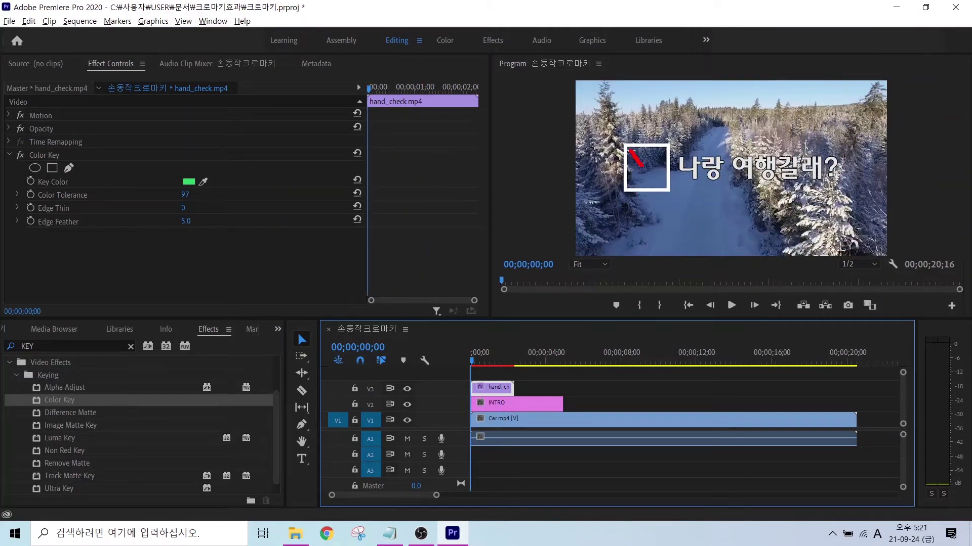
pyautogui.moveTo(706, 149)
pyautogui.mouseDown()
pyautogui.moveTo(731, 174)
pyautogui.moveTo(757, 126)
pyautogui.mouseUp()
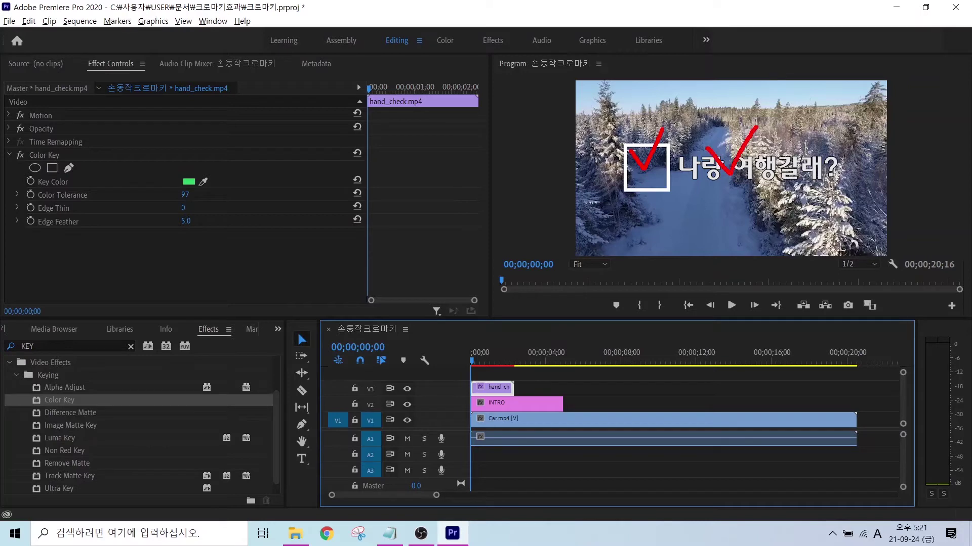
pyautogui.press('Escape')
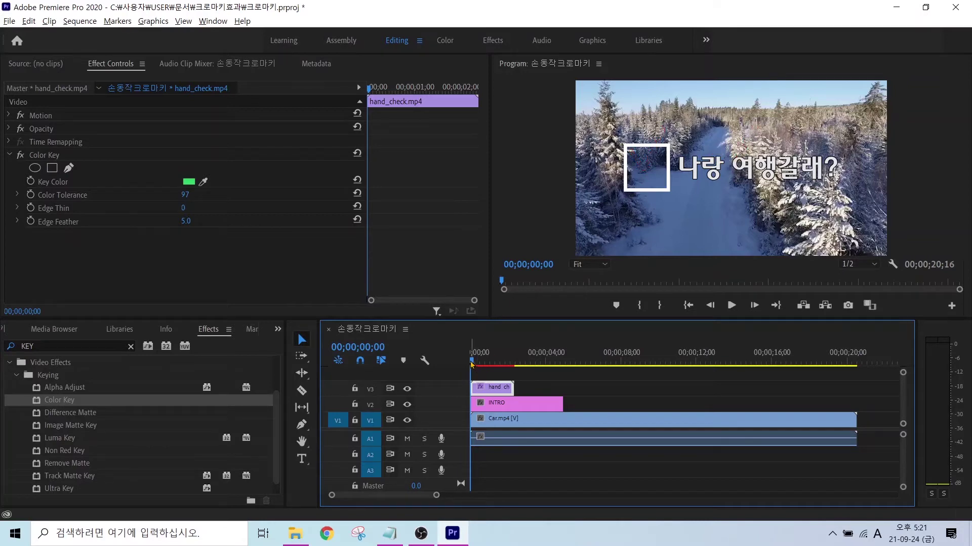
# - At 00;00;00;28, shift the hand_check.mp4 clip left with its Motion Position X so the pen lines up with the checkbox
pyautogui.moveTo(471, 361)
pyautogui.mouseDown()
pyautogui.moveTo(489, 366)
pyautogui.moveTo(497, 393)
pyautogui.moveTo(475, 332)
pyautogui.moveTo(48, 128)
pyautogui.mouseUp()
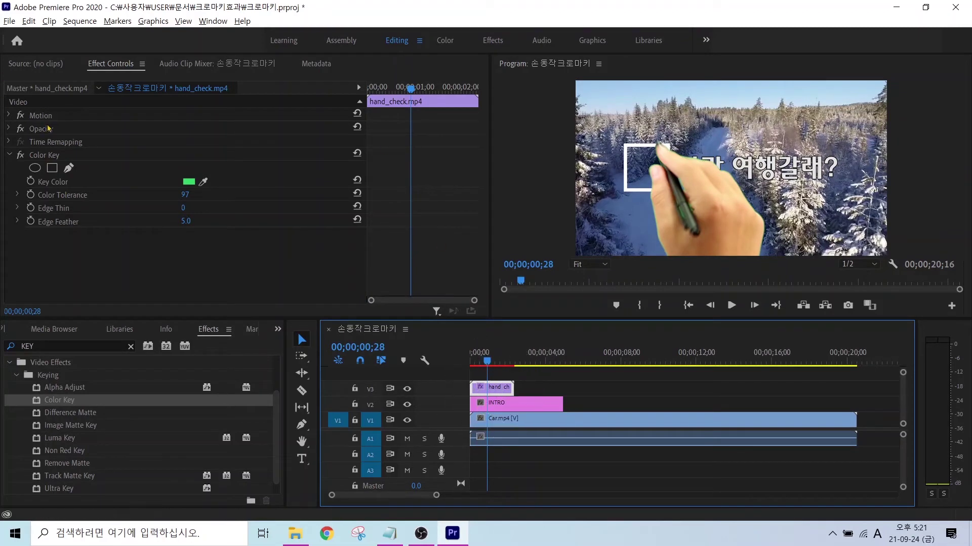
pyautogui.click(43, 159)
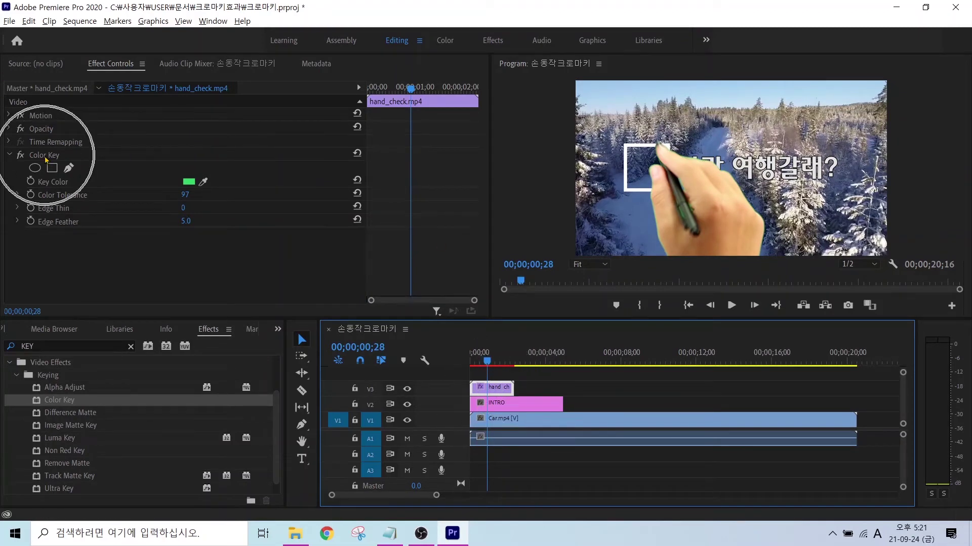
pyautogui.click(10, 158)
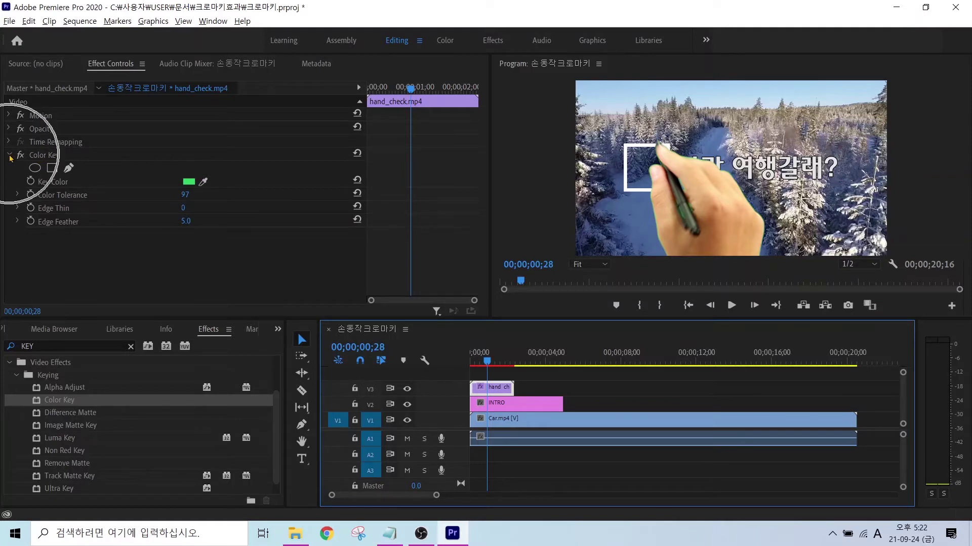
pyautogui.click(10, 158)
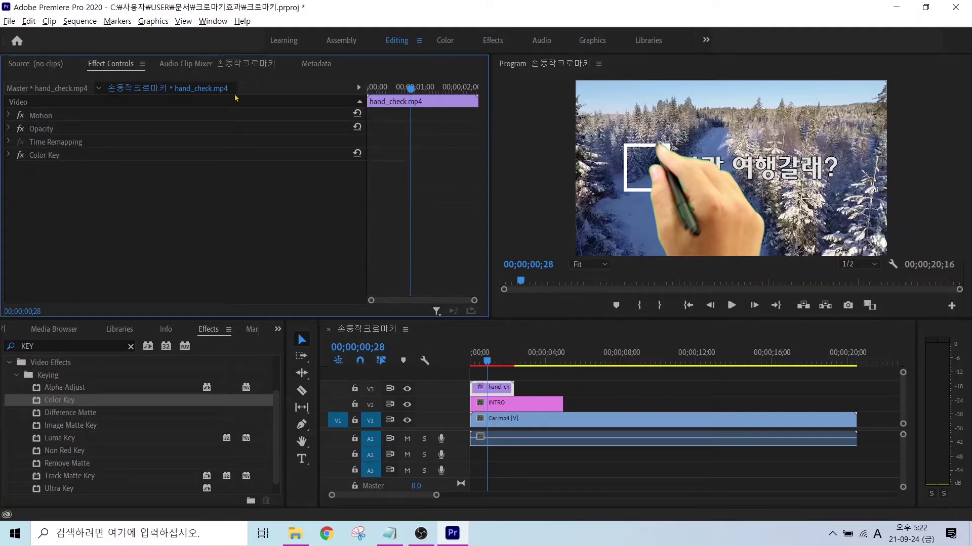
pyautogui.click(9, 116)
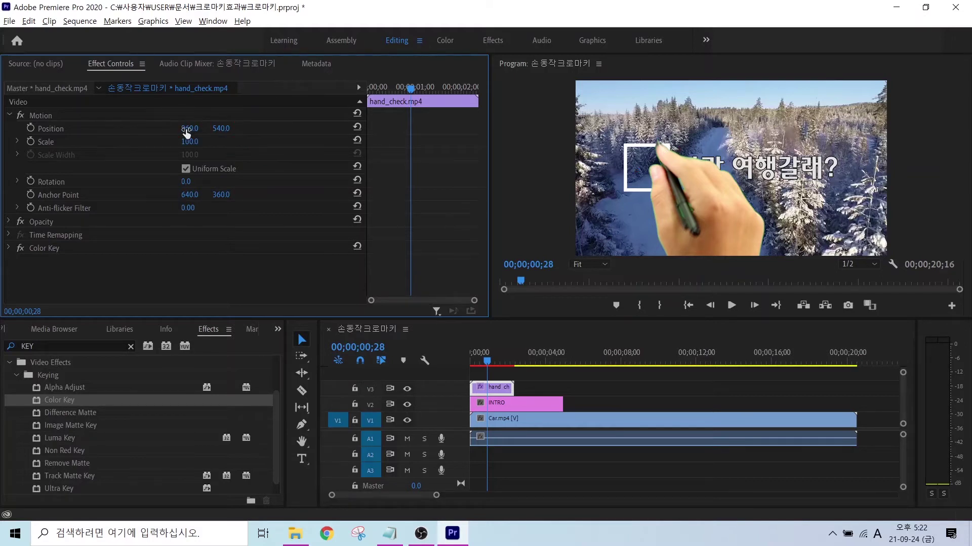
pyautogui.moveTo(186, 133); pyautogui.dragTo(121, 133)
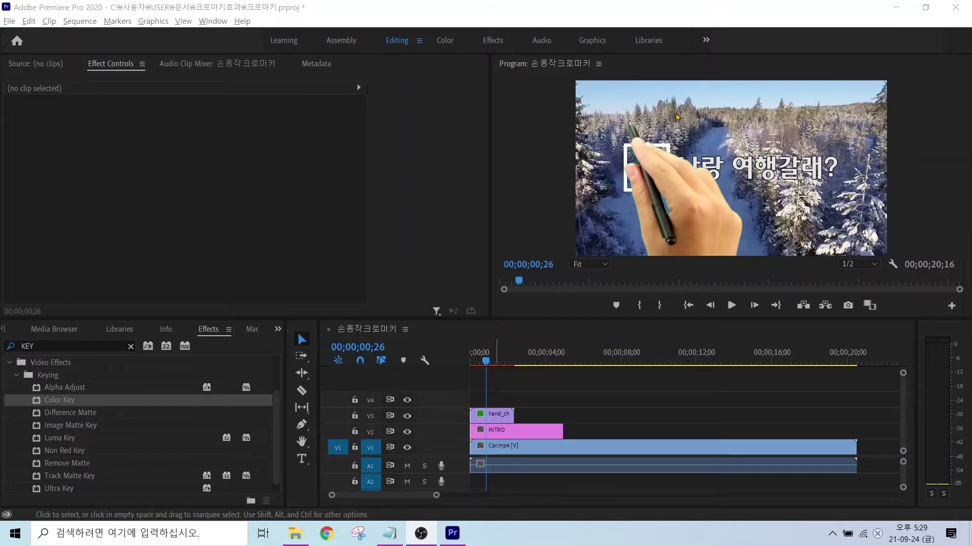
# - Add the text V over the checkbox with the Type tool, starting at 00;00;00;26
pyautogui.click(499, 396)
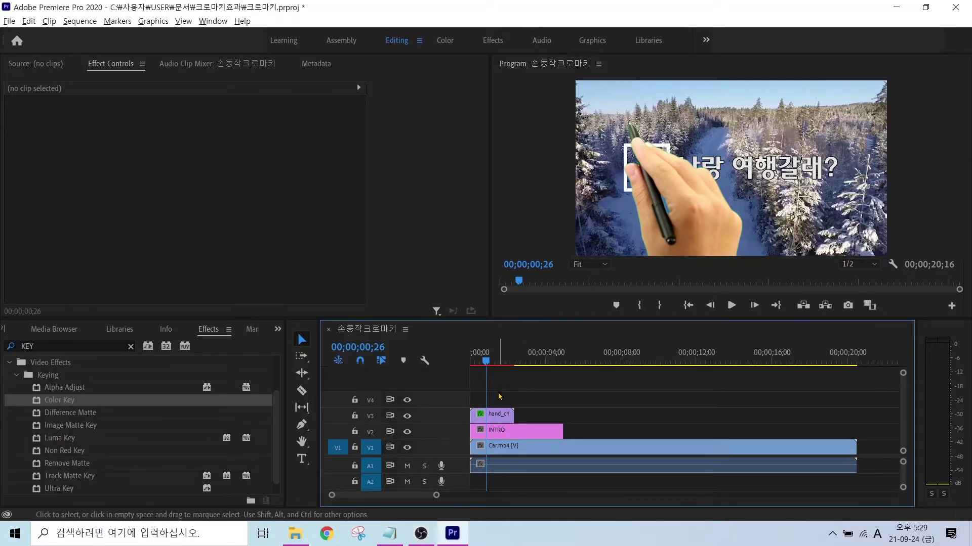
pyautogui.click(301, 462)
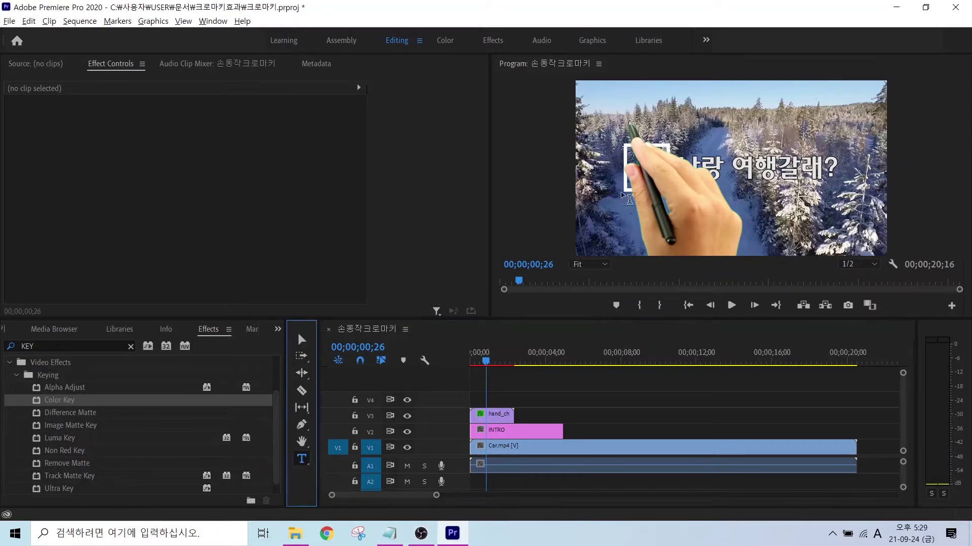
pyautogui.click(636, 175)
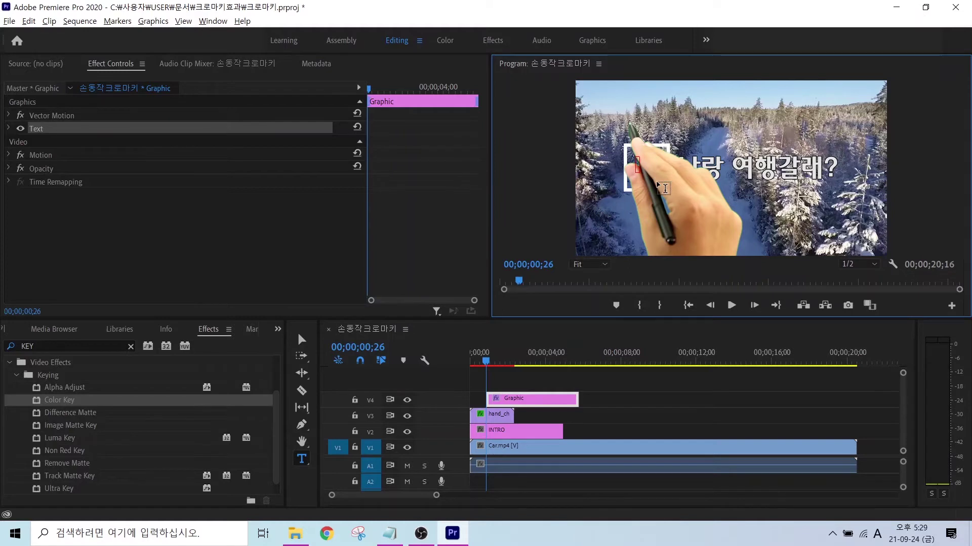
pyautogui.hotkey('ctrl', '2')
pyautogui.moveTo(661, 185)
pyautogui.mouseDown()
pyautogui.moveTo(610, 185)
pyautogui.moveTo(627, 131)
pyautogui.moveTo(663, 171)
pyautogui.moveTo(654, 190)
pyautogui.mouseUp()
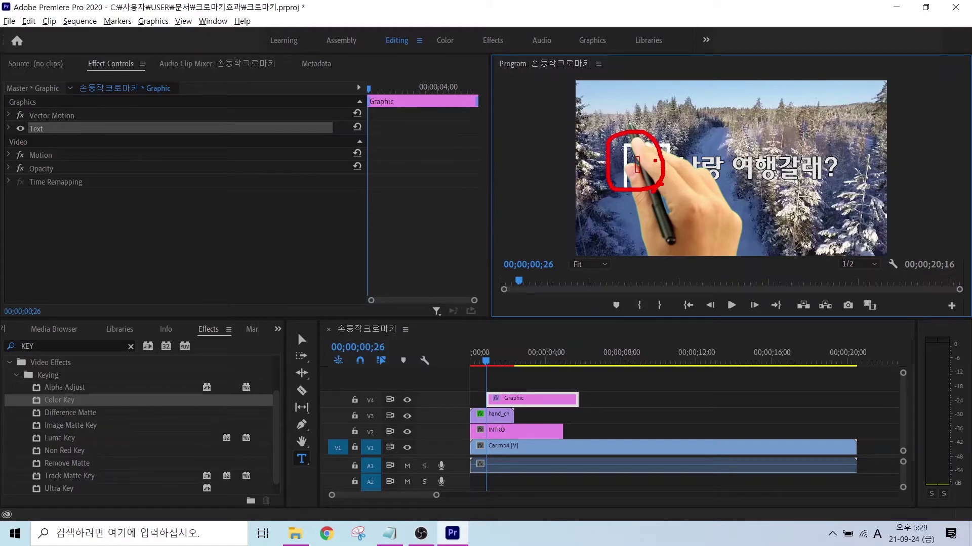
pyautogui.press('Escape')
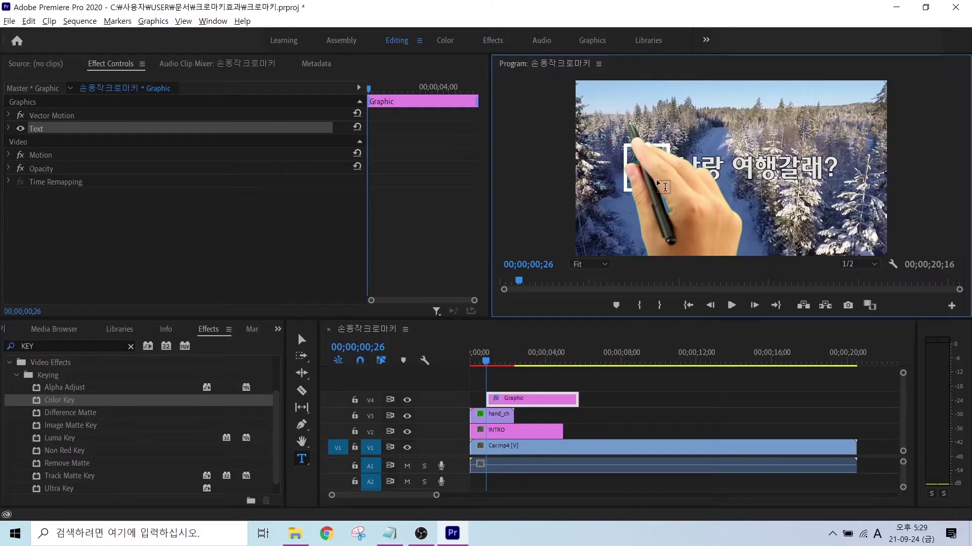
pyautogui.click(643, 161)
pyautogui.moveTo(518, 390); pyautogui.dragTo(557, 331)
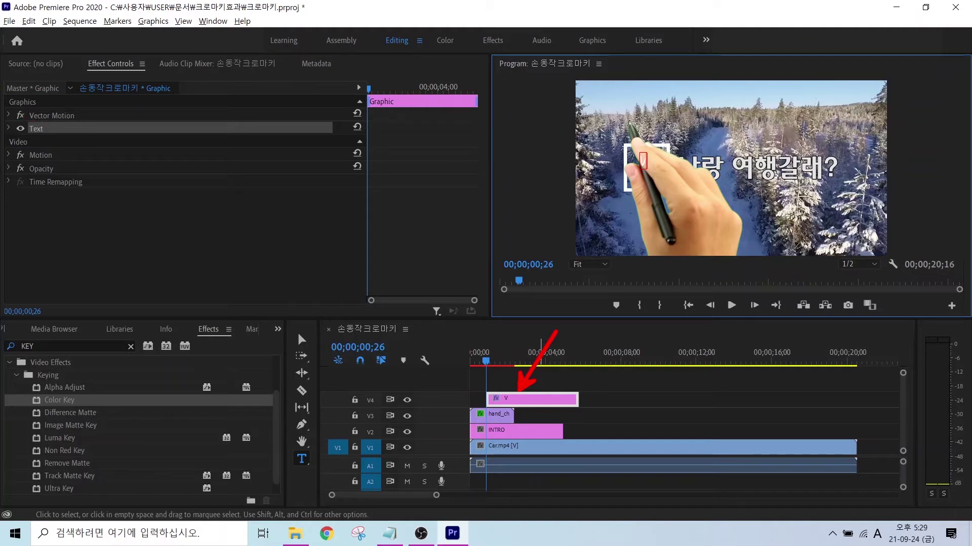
pyautogui.moveTo(150, 73)
pyautogui.mouseDown()
pyautogui.moveTo(172, 53)
pyautogui.moveTo(151, 85)
pyautogui.mouseUp()
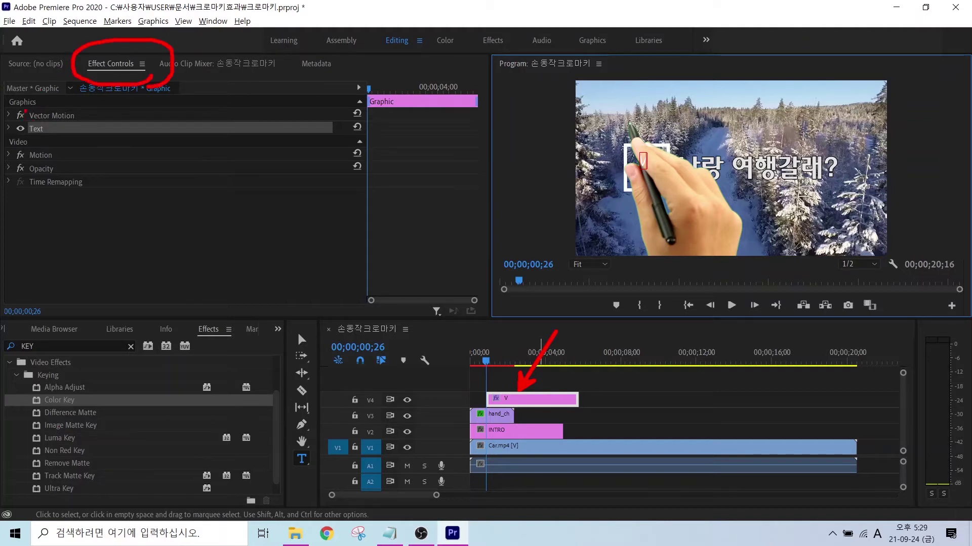
pyautogui.moveTo(8, 120); pyautogui.dragTo(106, 142)
pyautogui.moveTo(96, 86); pyautogui.dragTo(58, 127)
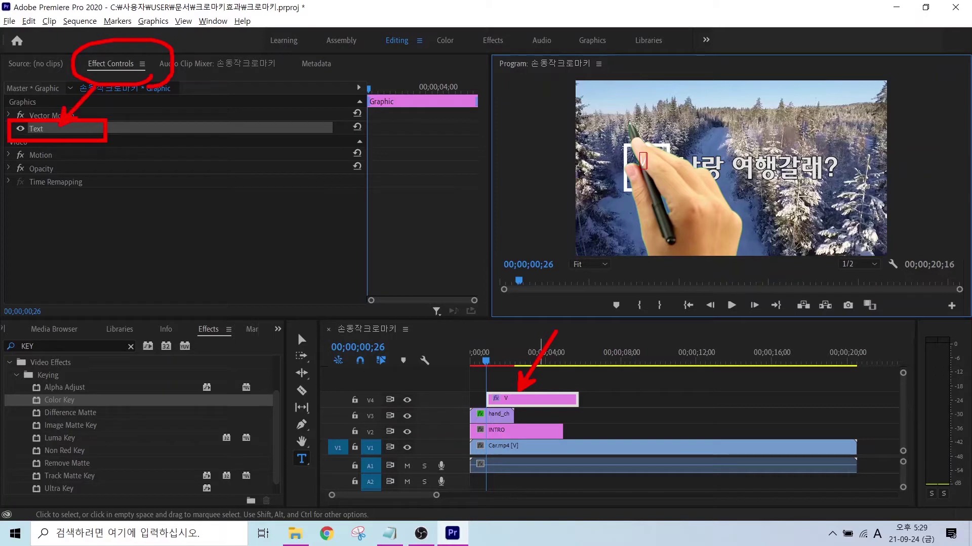
pyautogui.press('Escape')
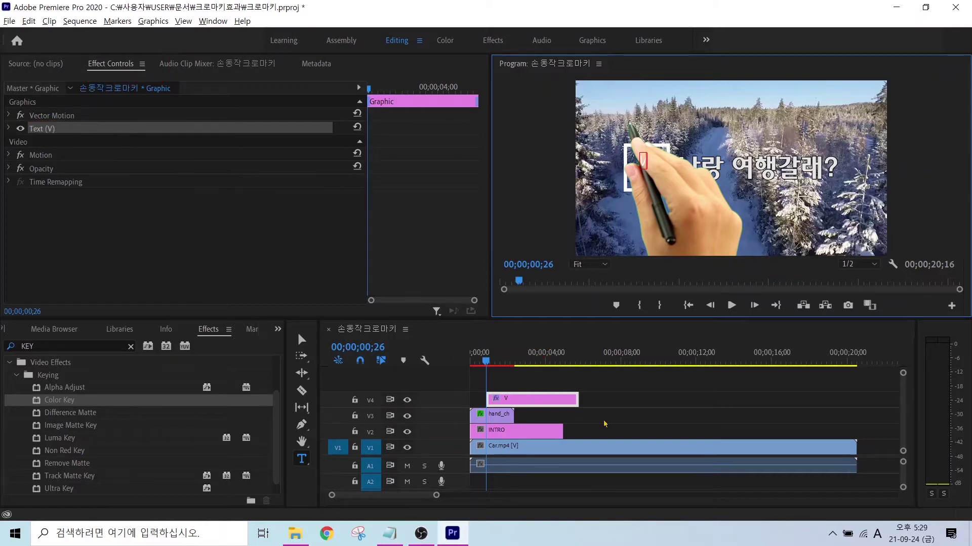
# - Set the V text's font size to 318 and position the letter inside the checkbox
pyautogui.click(10, 128)
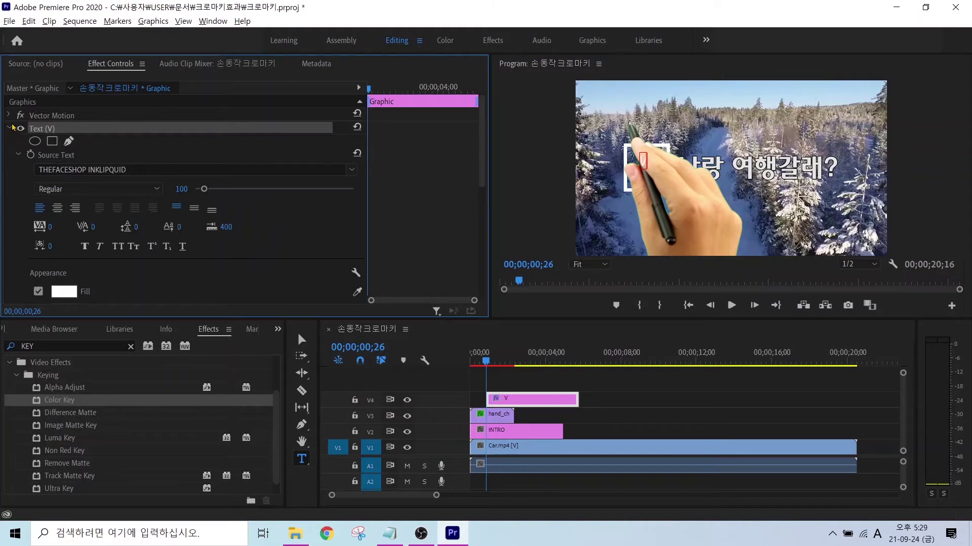
pyautogui.moveTo(88, 156); pyautogui.dragTo(146, 125)
pyautogui.moveTo(189, 184); pyautogui.dragTo(238, 161)
pyautogui.moveTo(74, 284); pyautogui.dragTo(125, 255)
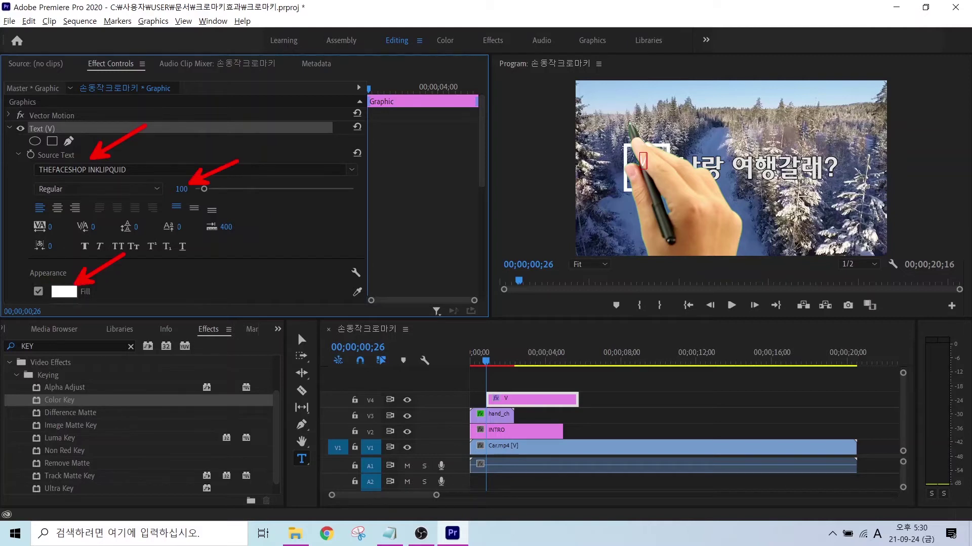
pyautogui.press('Escape')
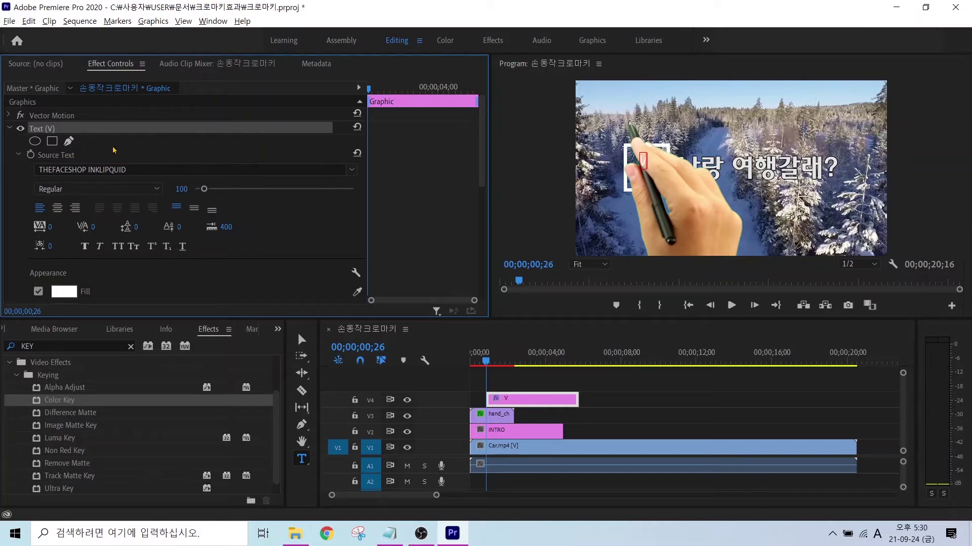
pyautogui.moveTo(204, 188); pyautogui.dragTo(226, 189)
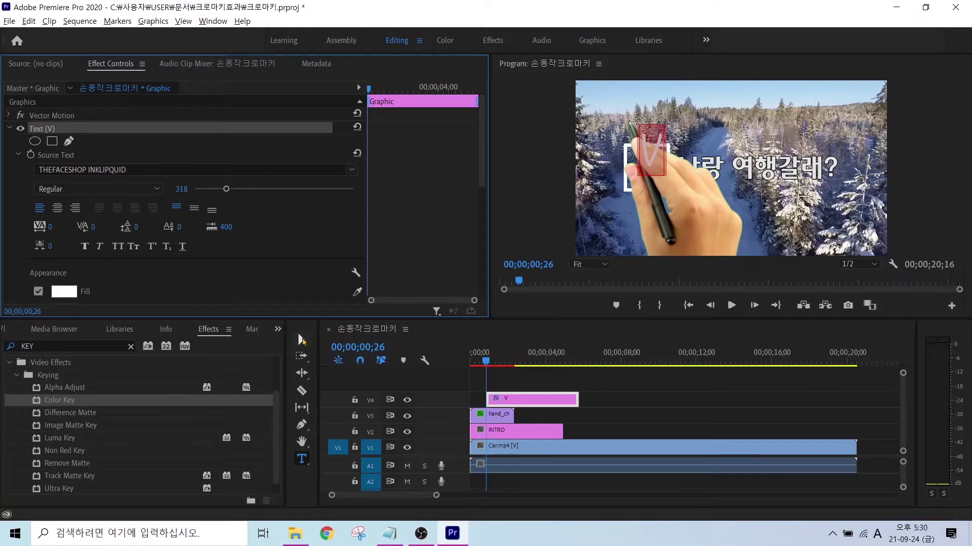
pyautogui.click(302, 341)
# - Play the sequence from the start to check the V against the hand, and return to 00;00;00;00
pyautogui.press('Home')
pyautogui.press('space')
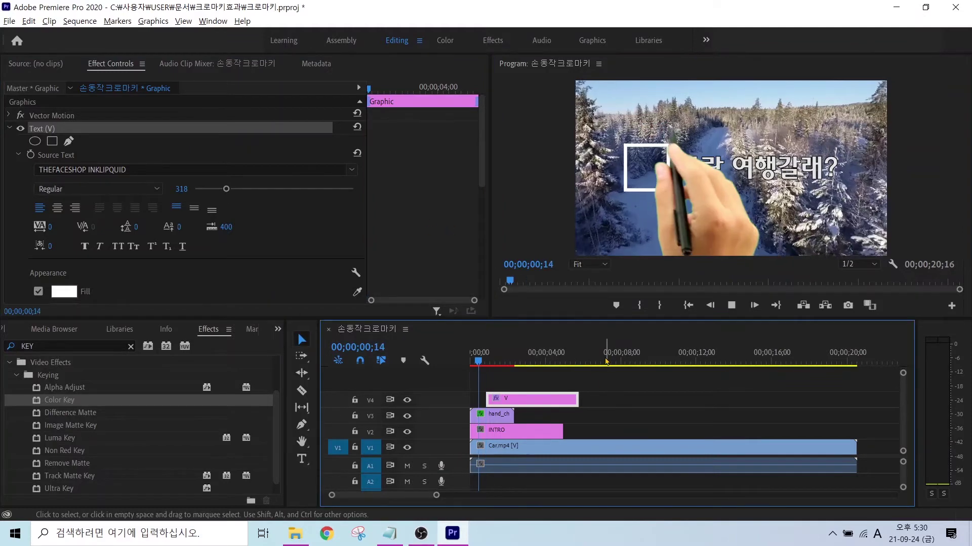
pyautogui.click(513, 362)
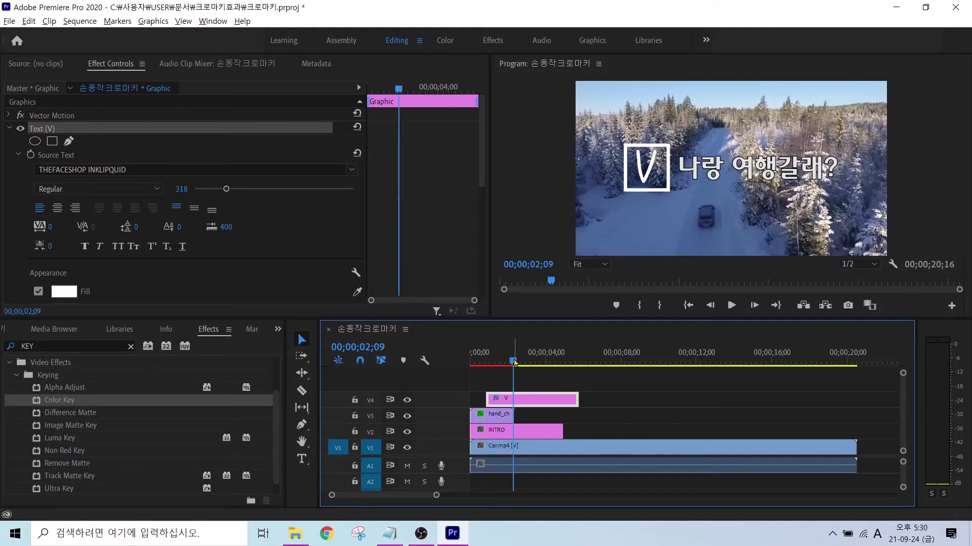
pyautogui.moveTo(513, 361)
pyautogui.mouseDown()
pyautogui.moveTo(472, 362)
pyautogui.moveTo(490, 371)
pyautogui.moveTo(470, 372)
pyautogui.mouseUp()
pyautogui.press('space')
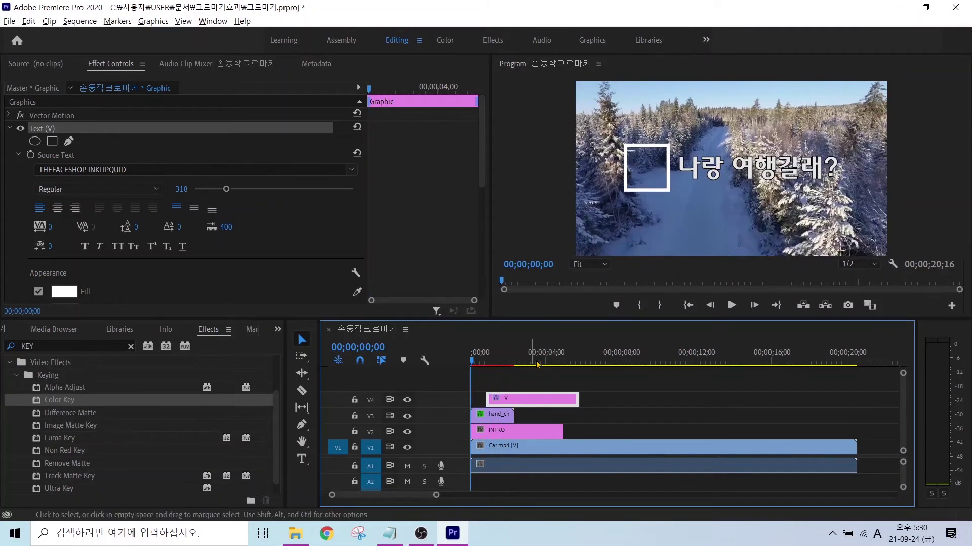
# - Move the hand_check.mp4 clip to track V5 above the V text and make the V clip start at 00;00;01;01
pyautogui.click(482, 416)
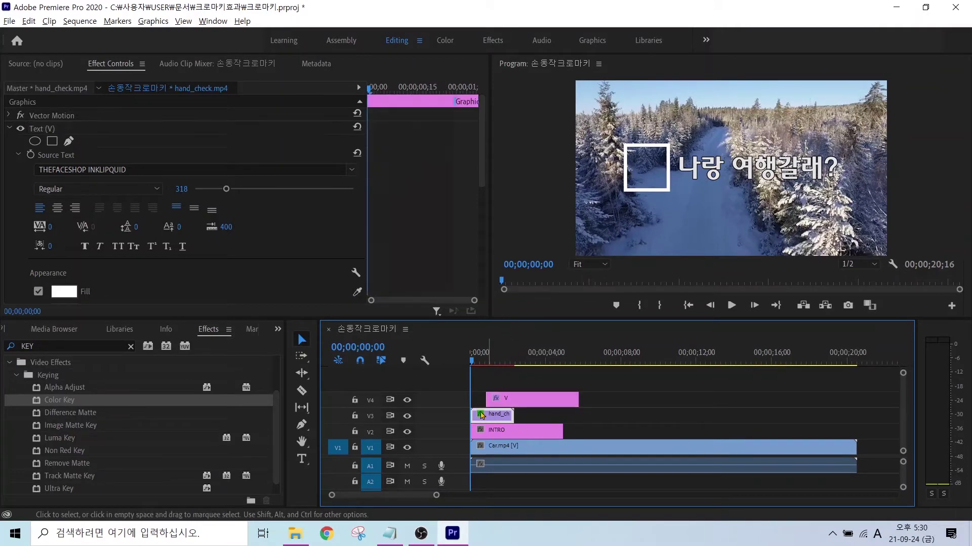
pyautogui.moveTo(484, 416)
pyautogui.mouseDown()
pyautogui.moveTo(478, 364)
pyautogui.moveTo(494, 373)
pyautogui.mouseUp()
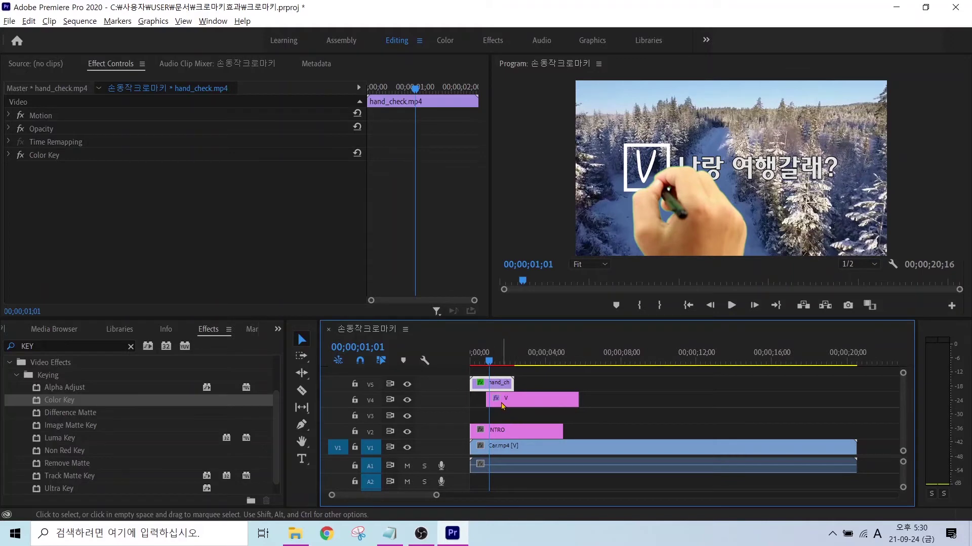
pyautogui.moveTo(503, 405); pyautogui.dragTo(540, 361)
pyautogui.hotkey('ctrl', '2')
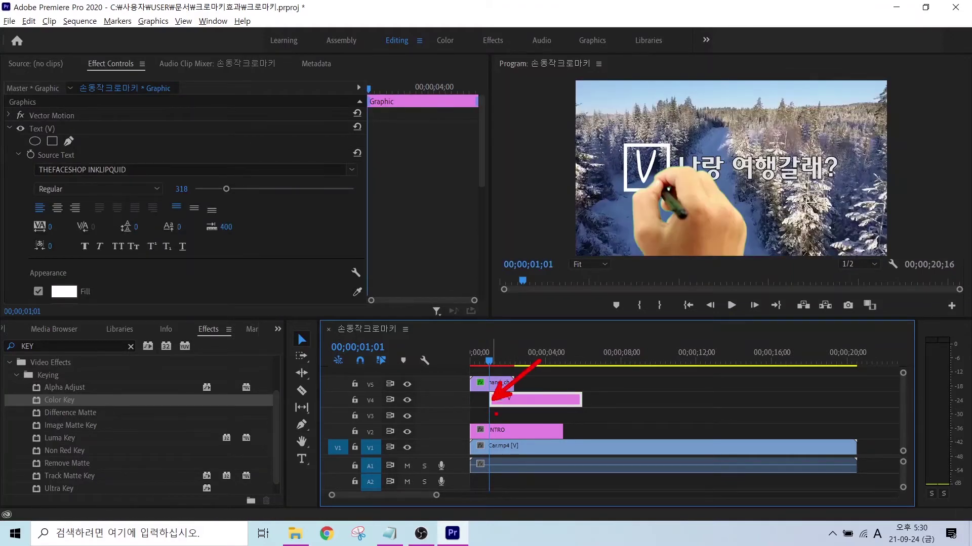
pyautogui.press('Escape')
# - Play the checkmark animation from the start of the sequence and stop at 00;00;02;21
pyautogui.press('Home')
pyautogui.press('space')
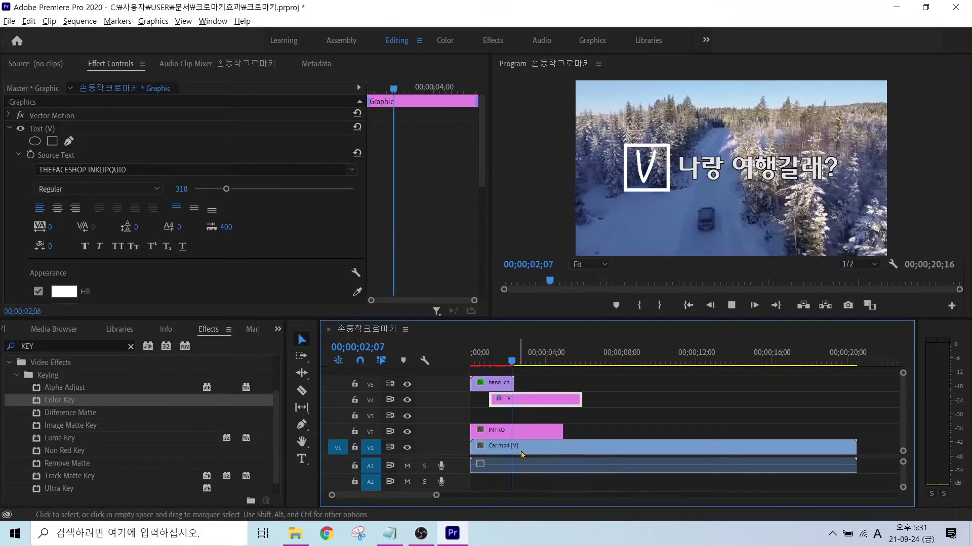
pyautogui.press('space')
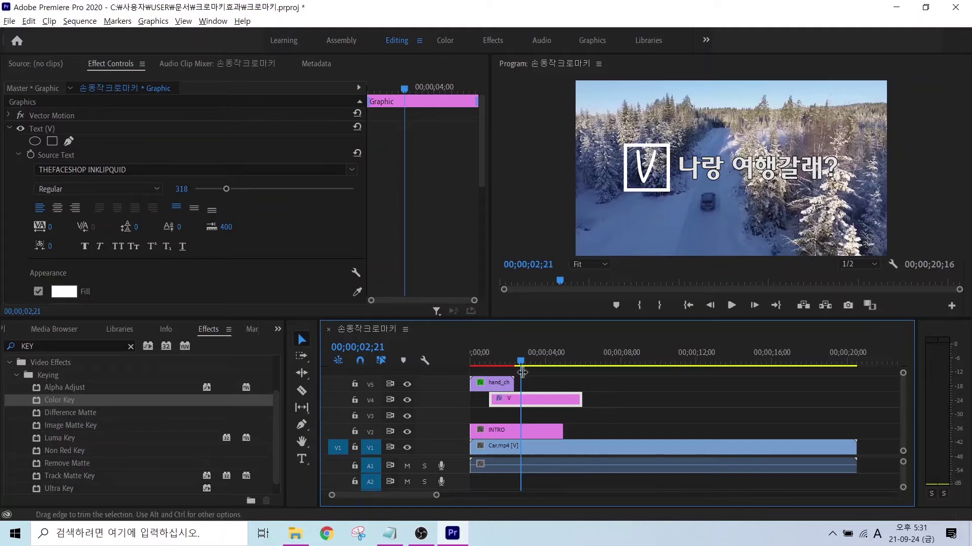
# - Move the V text clip down to track V3 and the hand_check.mp4 clip down to V4
pyautogui.click(491, 418)
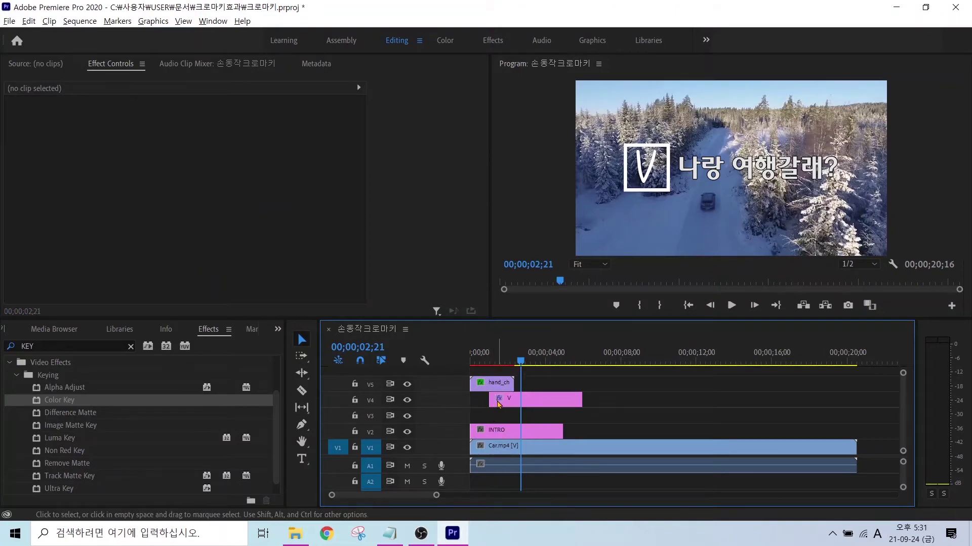
pyautogui.moveTo(498, 399)
pyautogui.mouseDown()
pyautogui.moveTo(498, 415)
pyautogui.moveTo(488, 400)
pyautogui.mouseUp()
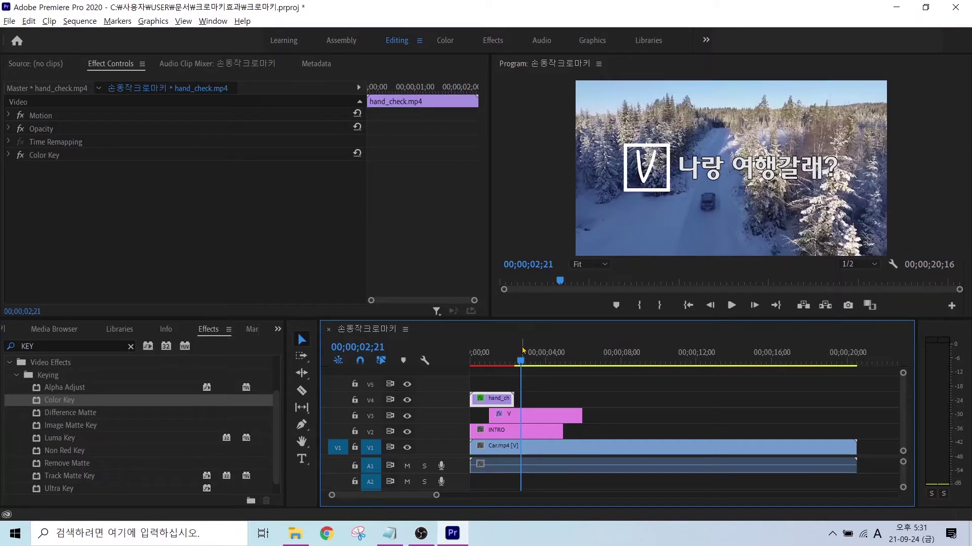
# - Shift the hand_check.mp4, V and INTRO clips together about one second later on the timeline
pyautogui.press('Home')
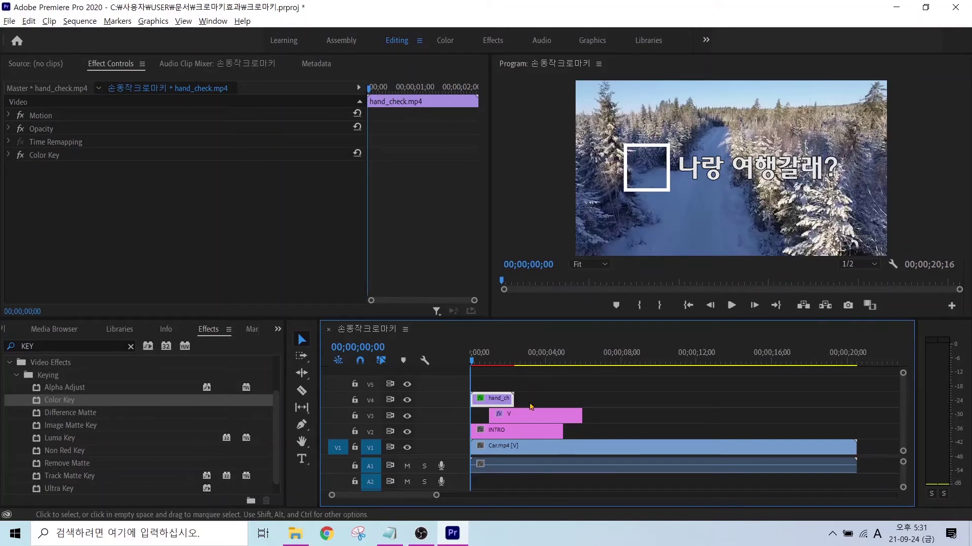
pyautogui.moveTo(549, 385); pyautogui.dragTo(517, 403)
pyautogui.click(549, 385)
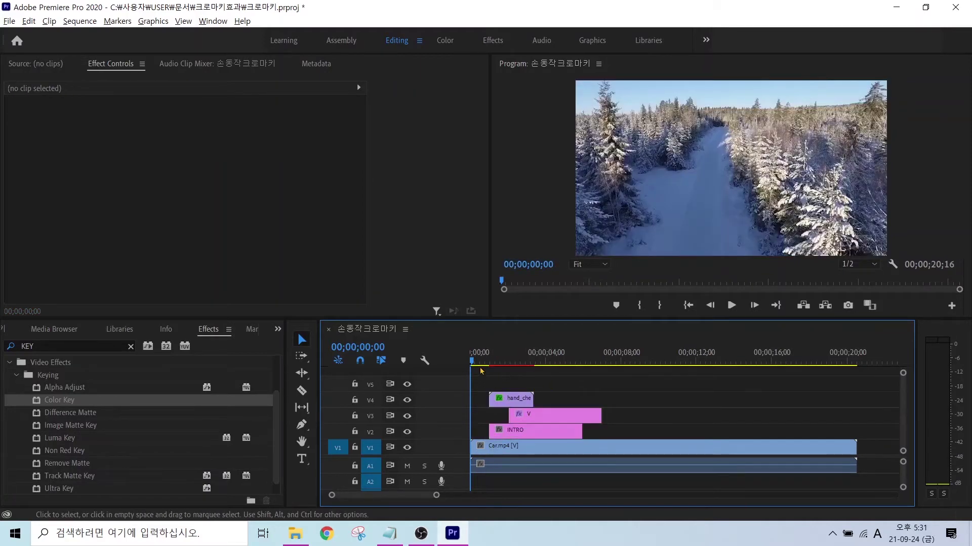
# - Preview the sequence from the start, and trim the V and INTRO clips to end at 00;00;04;09
pyautogui.press('space')
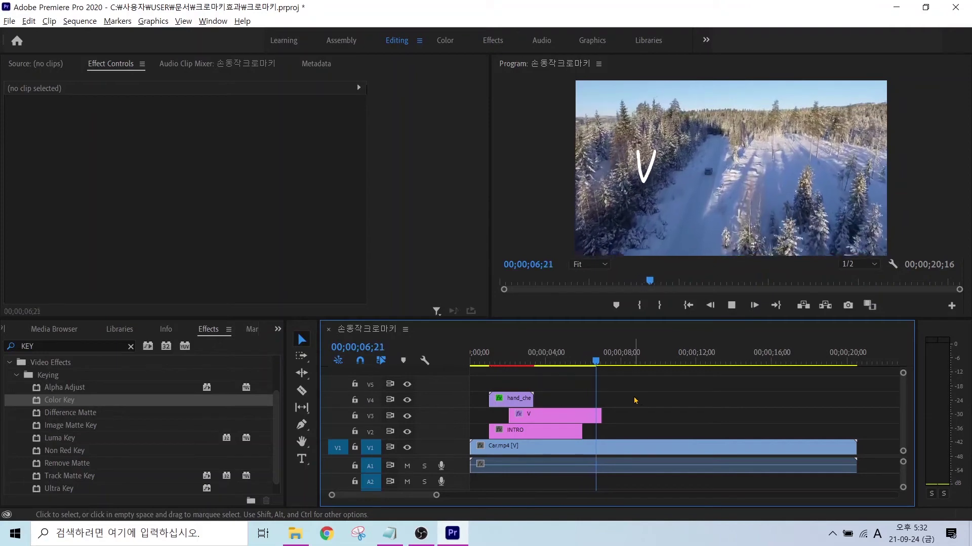
pyautogui.press('space')
pyautogui.moveTo(617, 361); pyautogui.dragTo(553, 383)
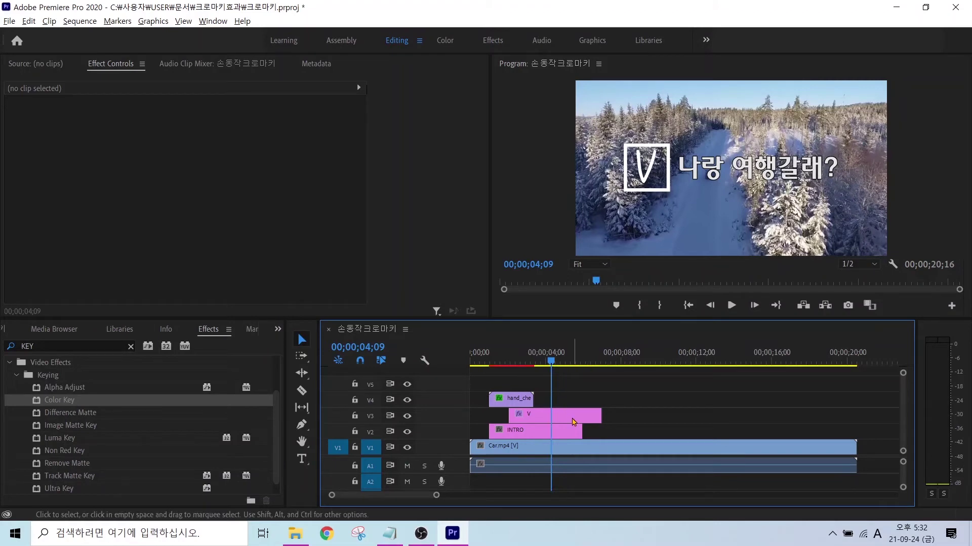
pyautogui.click(562, 421)
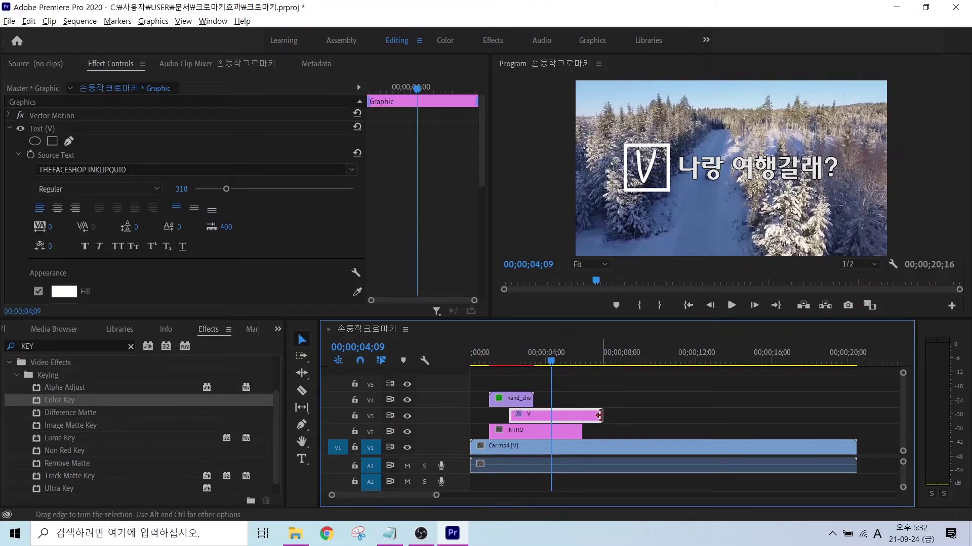
pyautogui.moveTo(598, 415); pyautogui.dragTo(550, 431)
pyautogui.click(563, 434)
# - Place the hand_draw.mp4 clip on track V4 starting at 00;00;08;09
pyautogui.click(4, 330)
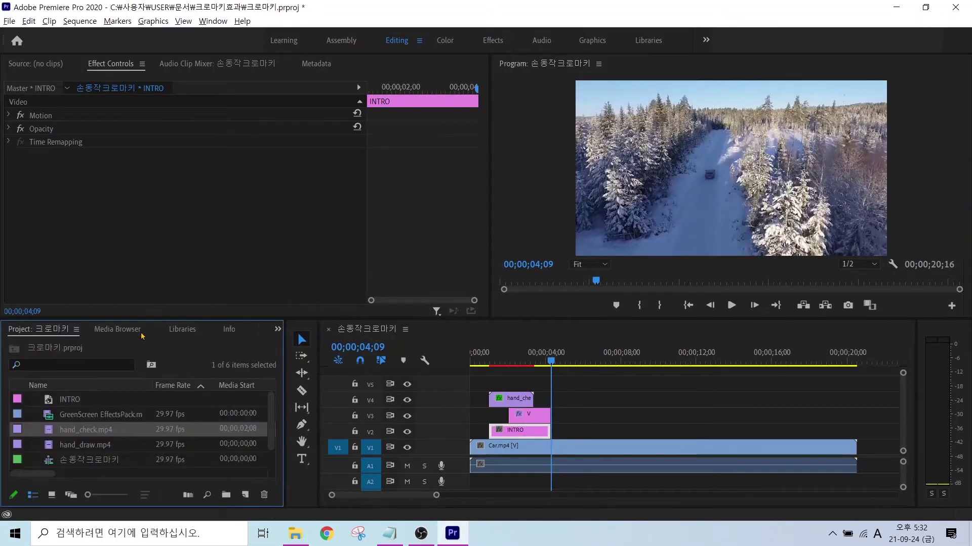
pyautogui.moveTo(551, 361); pyautogui.dragTo(627, 364)
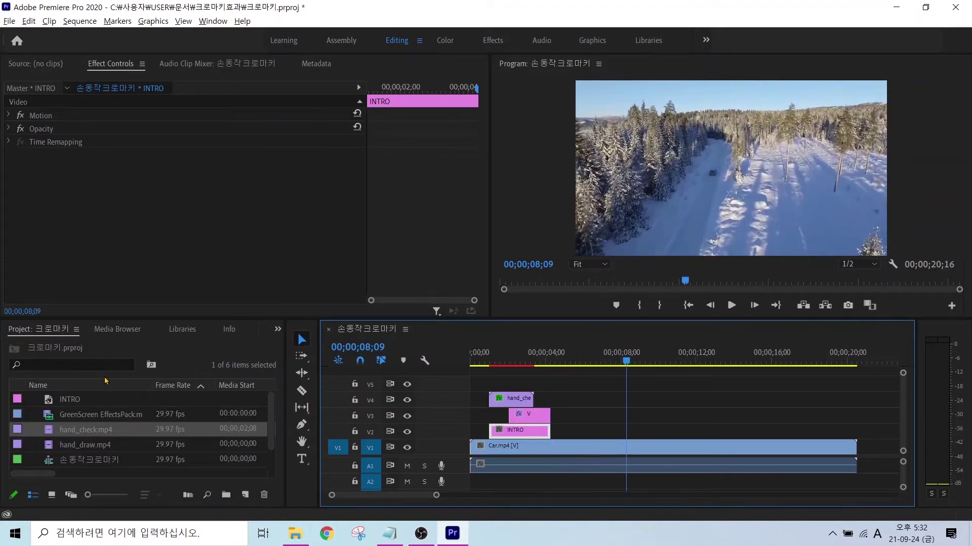
pyautogui.click(77, 446)
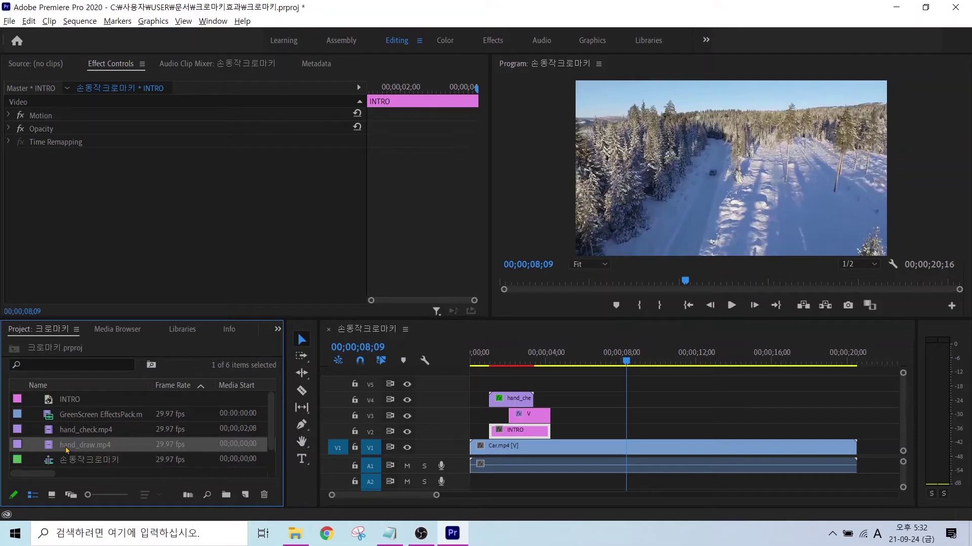
pyautogui.moveTo(66, 449); pyautogui.dragTo(620, 404)
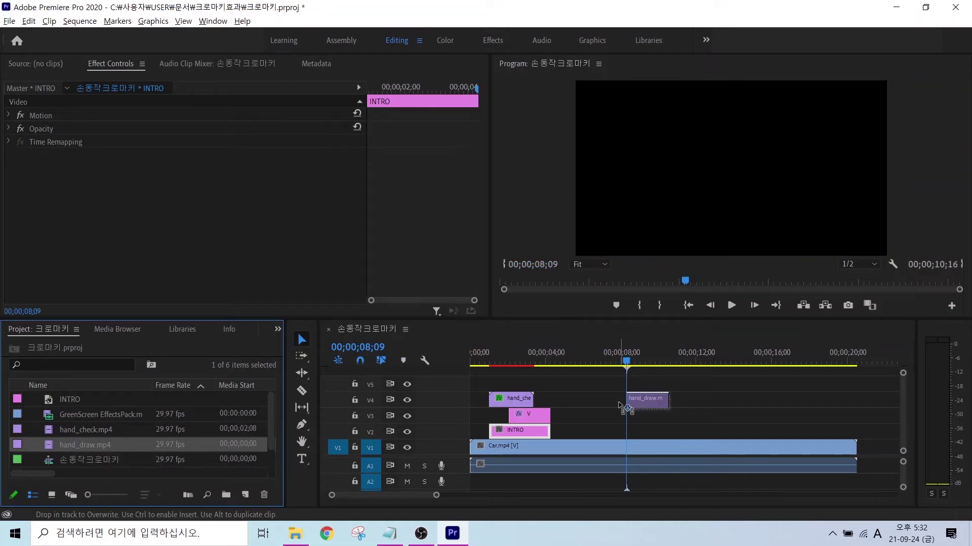
pyautogui.moveTo(619, 405); pyautogui.dragTo(617, 416)
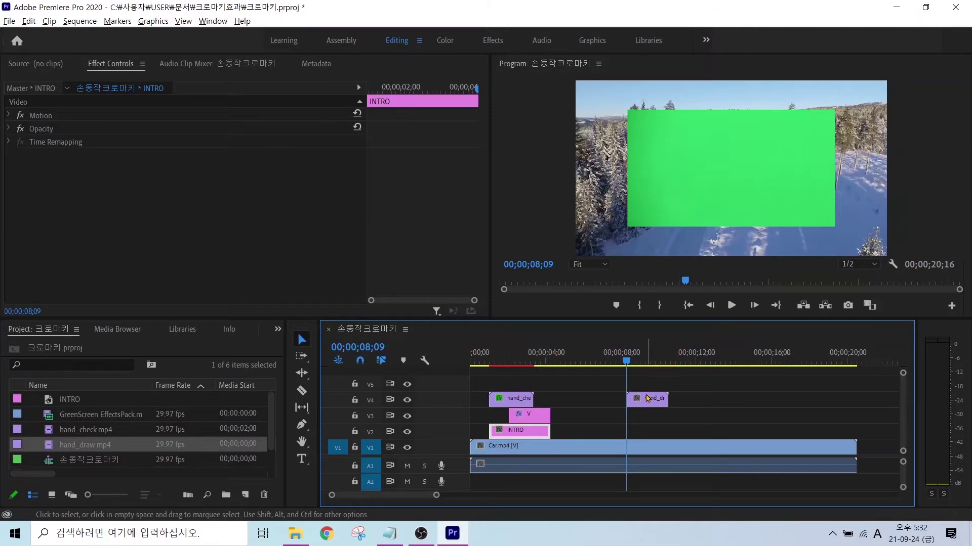
# - Fit the hand_draw.mp4 clip to the video frame with Scale to Frame Size
pyautogui.click(646, 399)
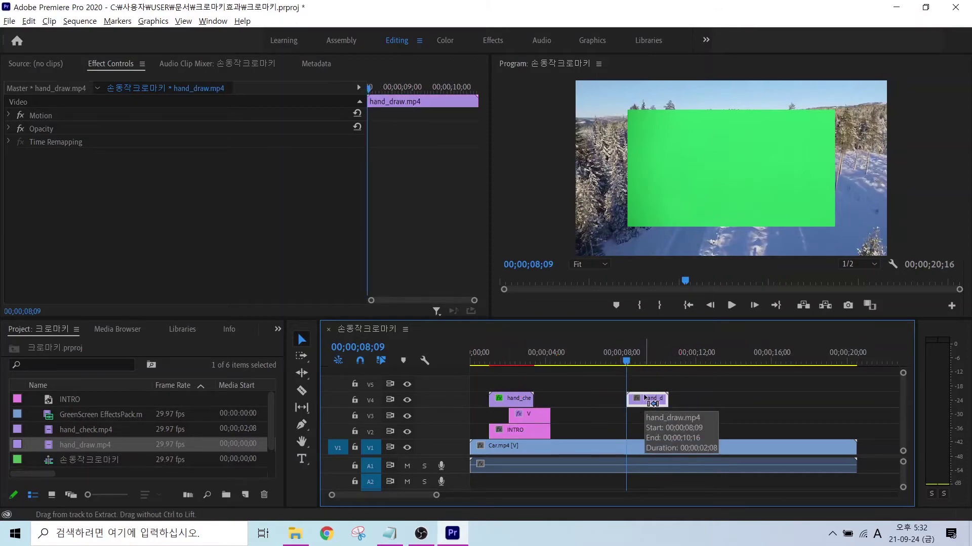
pyautogui.rightClick(646, 399)
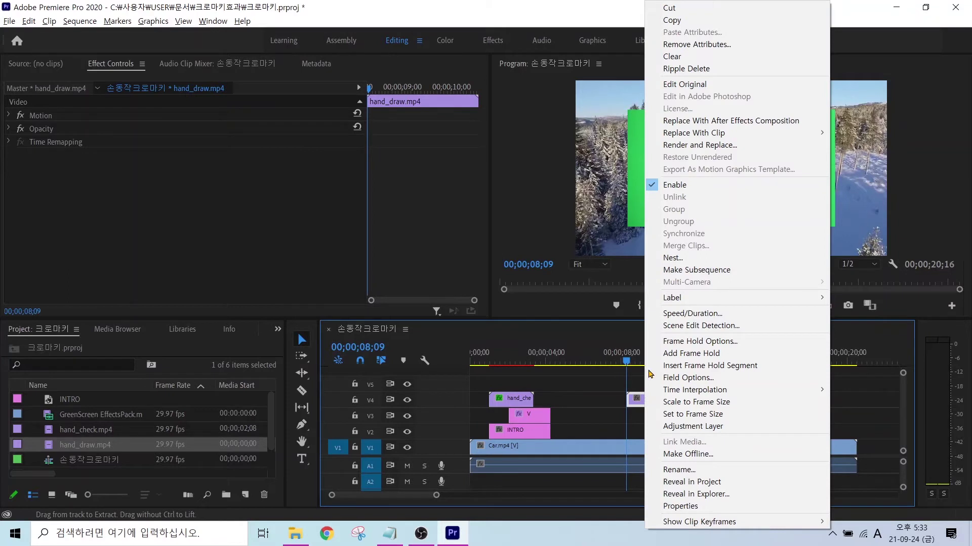
pyautogui.click(620, 156)
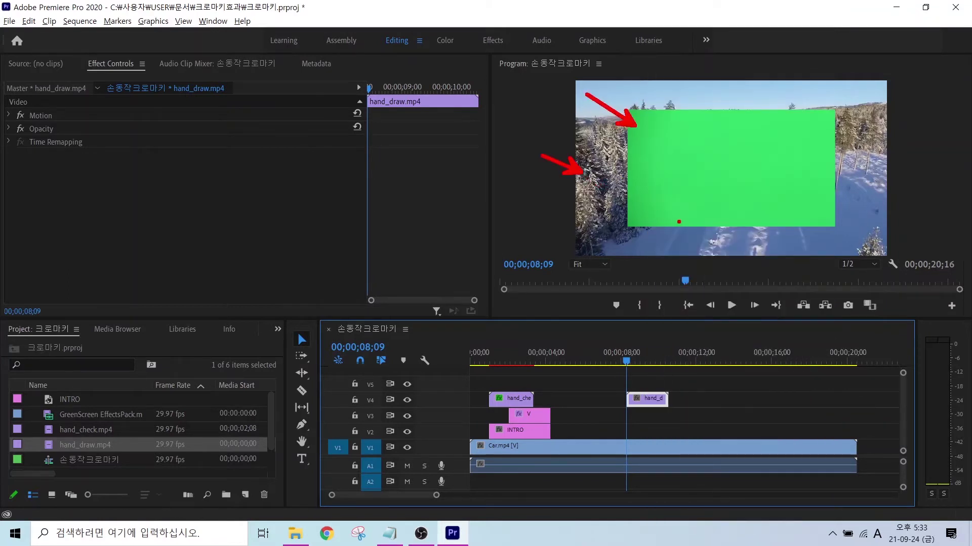
pyautogui.rightClick(645, 402)
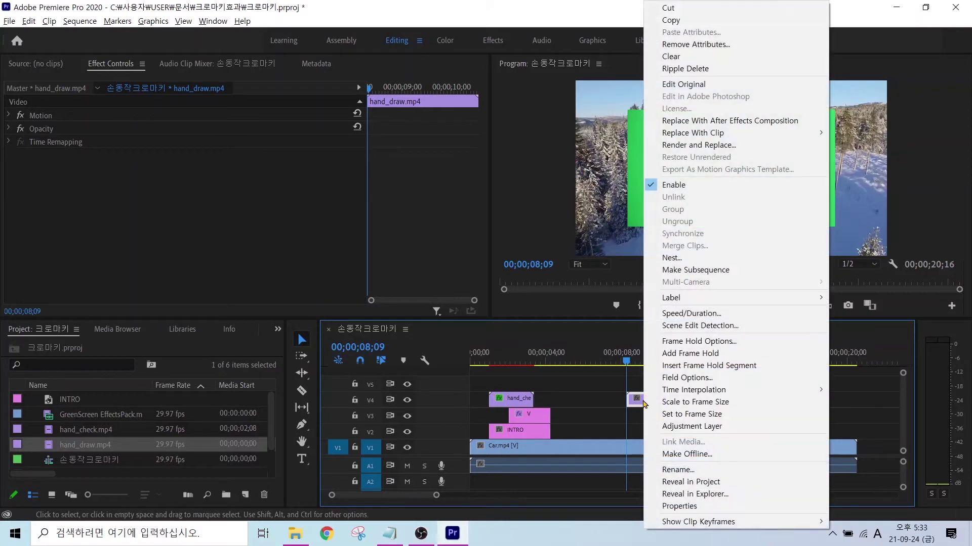
pyautogui.click(691, 404)
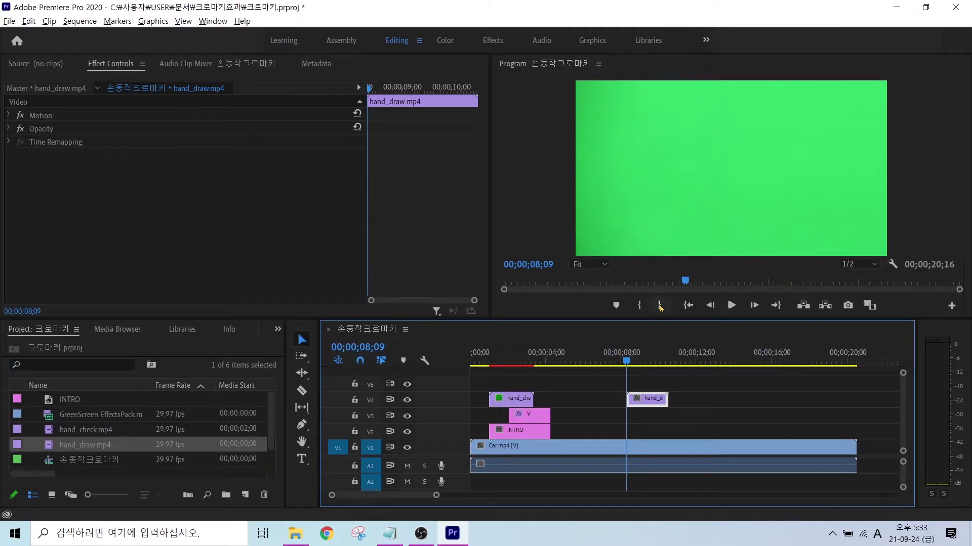
# - Apply the Ultra Key effect to the hand_draw.mp4 clip on track V4
pyautogui.click(278, 329)
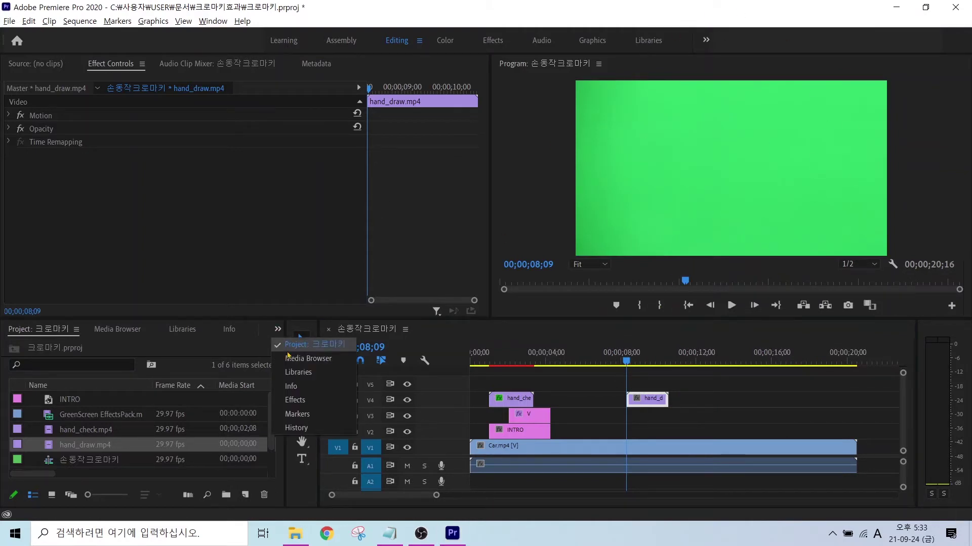
pyautogui.click(295, 400)
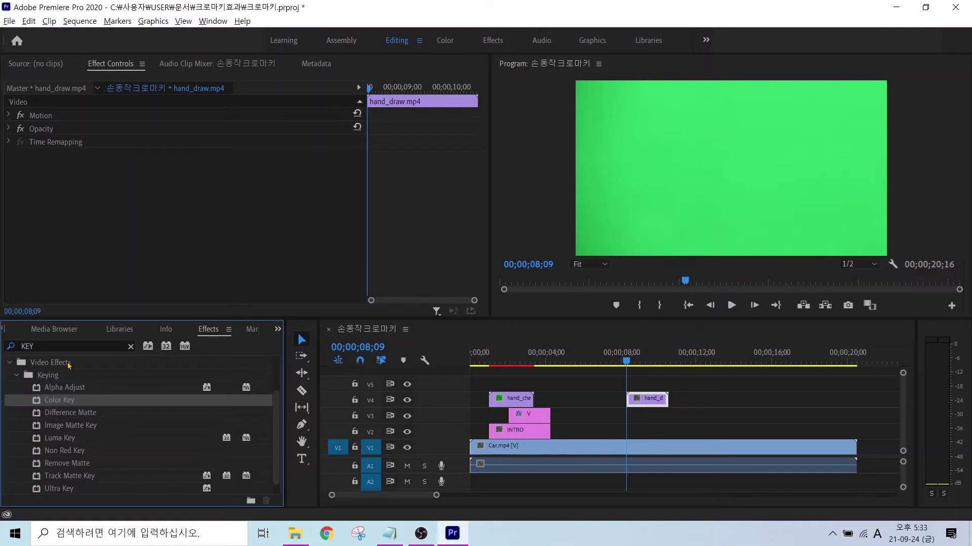
pyautogui.moveTo(41, 353)
pyautogui.mouseDown()
pyautogui.moveTo(7, 342)
pyautogui.moveTo(40, 330)
pyautogui.mouseUp()
pyautogui.moveTo(87, 402); pyautogui.dragTo(138, 348)
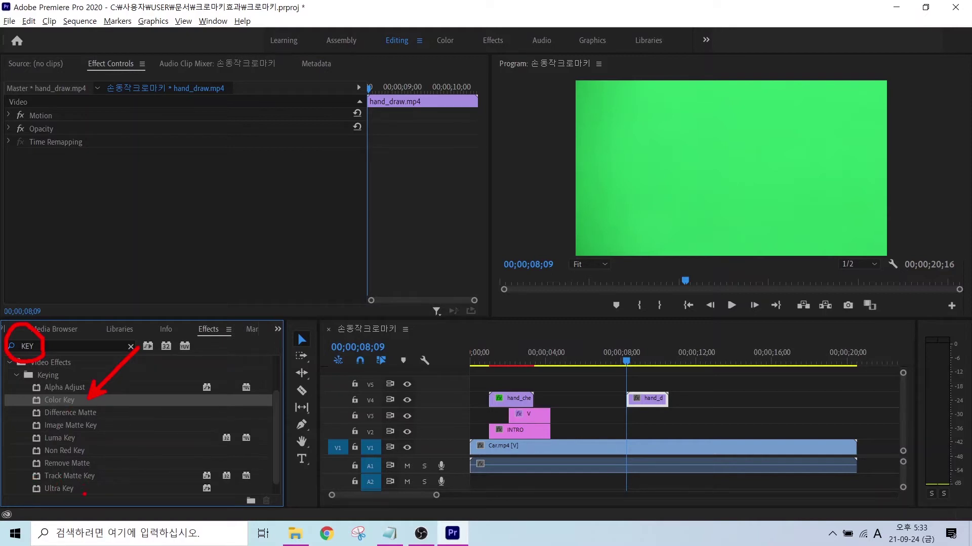
pyautogui.moveTo(81, 492); pyautogui.dragTo(122, 516)
pyautogui.press('Escape')
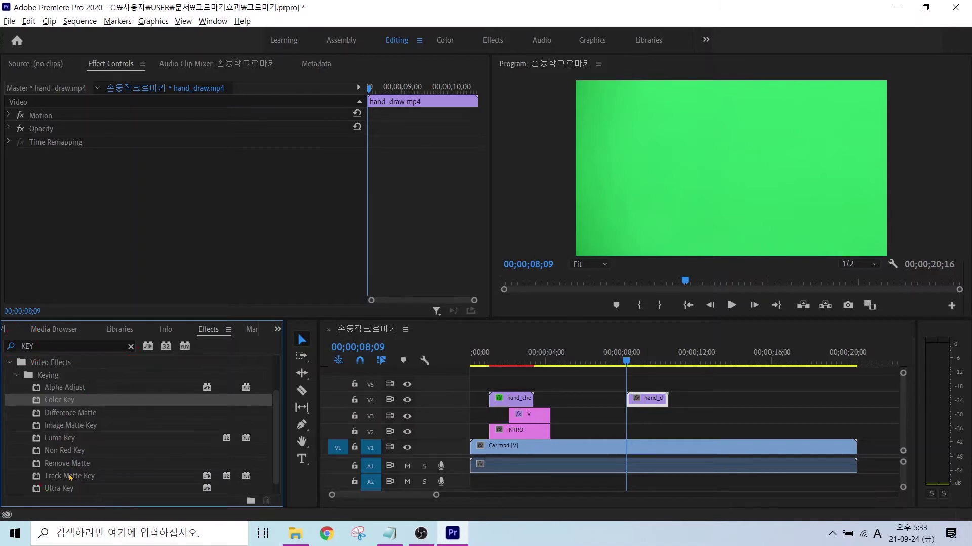
pyautogui.click(59, 488)
pyautogui.moveTo(40, 480)
pyautogui.mouseDown()
pyautogui.moveTo(122, 483)
pyautogui.moveTo(250, 452)
pyautogui.moveTo(503, 361)
pyautogui.moveTo(556, 358)
pyautogui.moveTo(636, 385)
pyautogui.mouseUp()
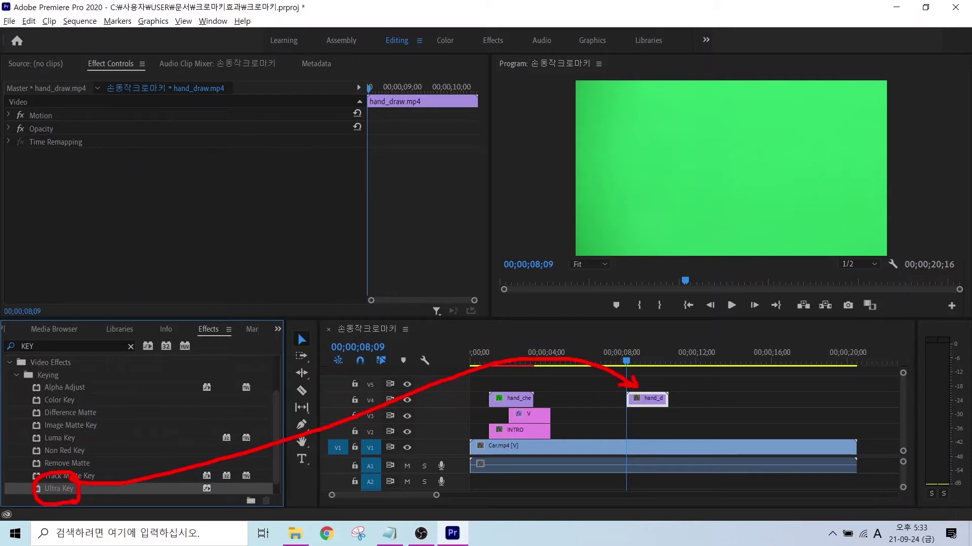
pyautogui.press('Escape')
pyautogui.moveTo(66, 489)
pyautogui.mouseDown()
pyautogui.moveTo(560, 402)
pyautogui.moveTo(636, 400)
pyautogui.mouseUp()
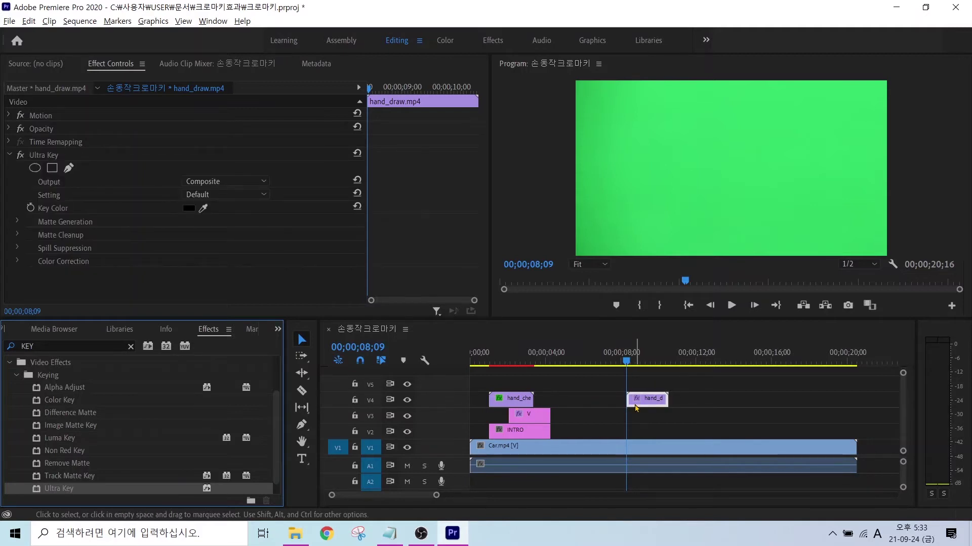
# - Set the Ultra Key's Key Color by sampling the green background of the hand_draw.mp4 clip
pyautogui.moveTo(3, 143); pyautogui.dragTo(344, 234)
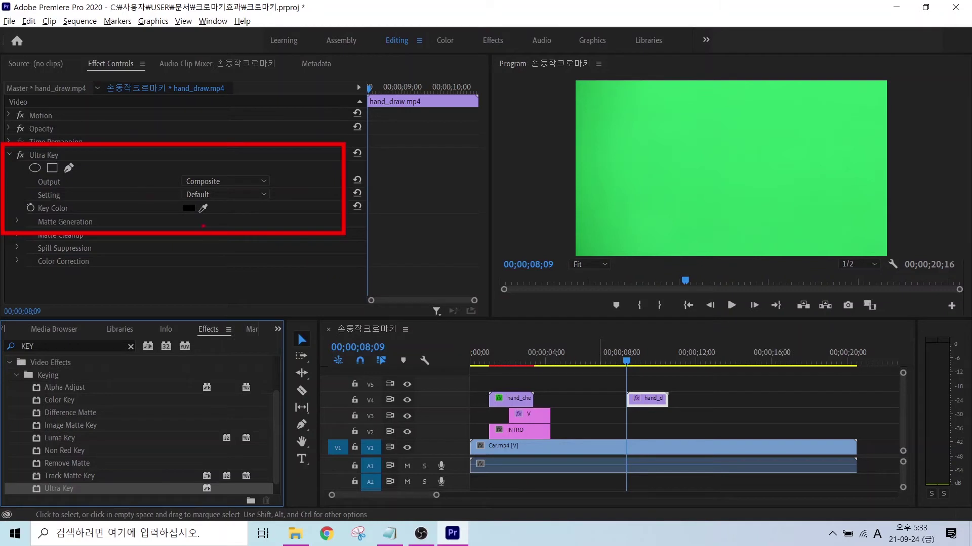
pyautogui.moveTo(193, 215)
pyautogui.mouseDown()
pyautogui.moveTo(185, 202)
pyautogui.moveTo(166, 256)
pyautogui.mouseUp()
pyautogui.press('Escape')
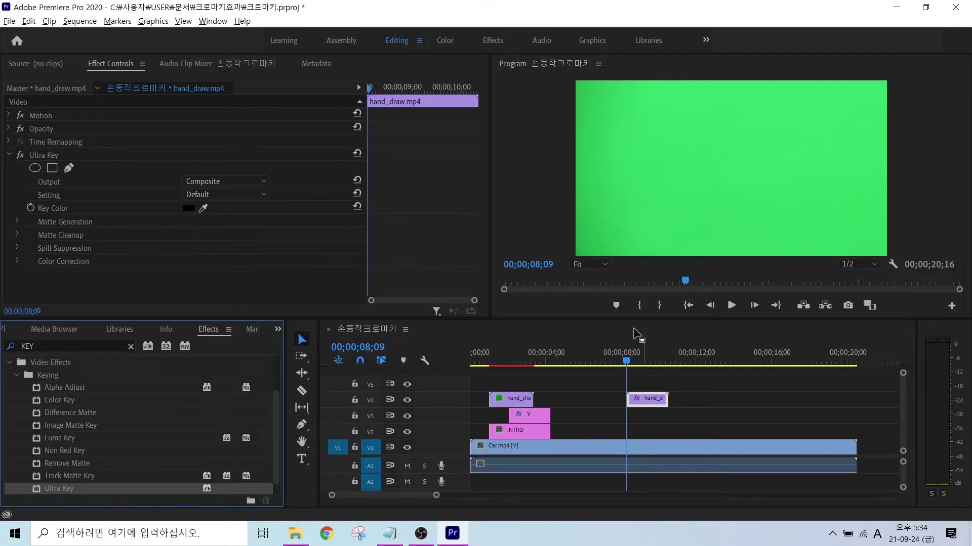
pyautogui.click(203, 209)
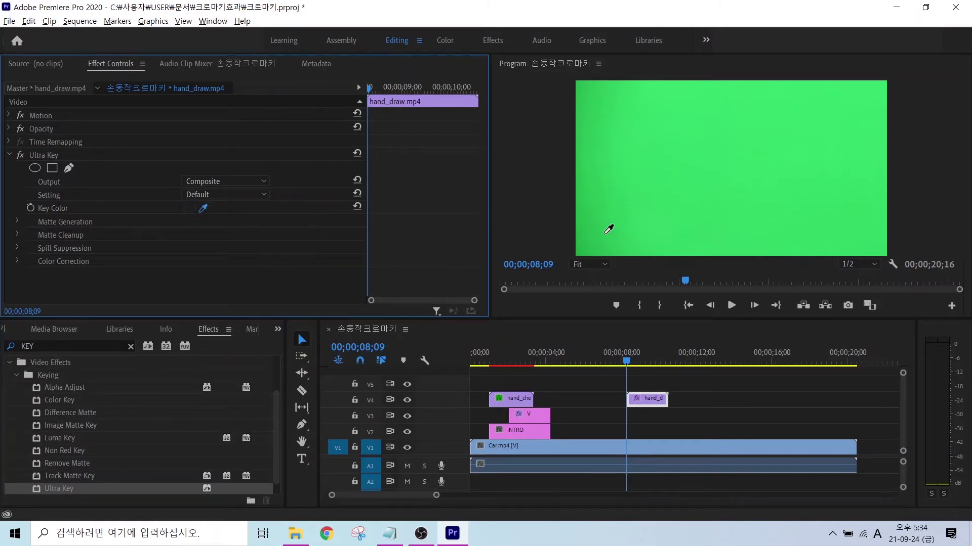
pyautogui.click(658, 122)
pyautogui.click(636, 158)
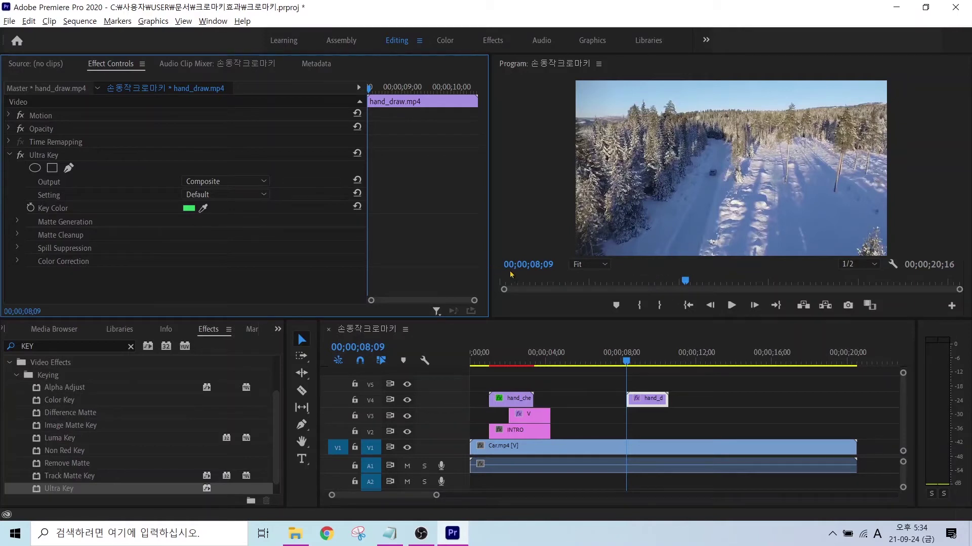
# - Play the keyed hand_draw.mp4 clip over the car footage and place the playhead at 00;00;09;15
pyautogui.press('space')
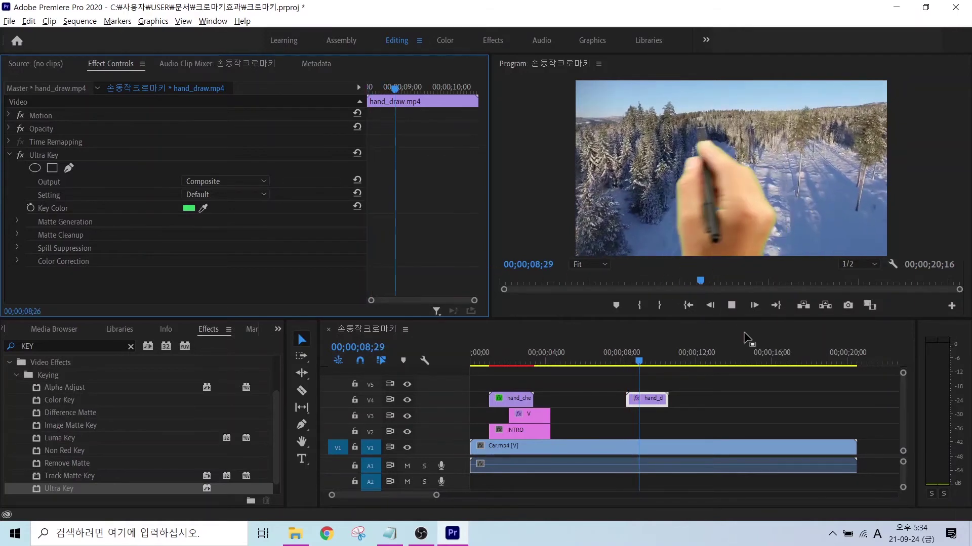
pyautogui.press('space')
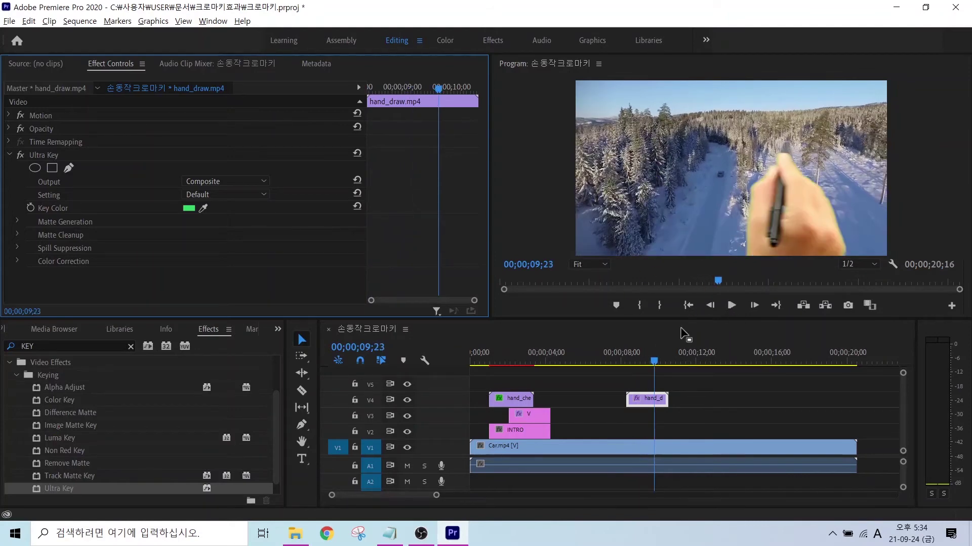
pyautogui.moveTo(658, 366); pyautogui.dragTo(651, 365)
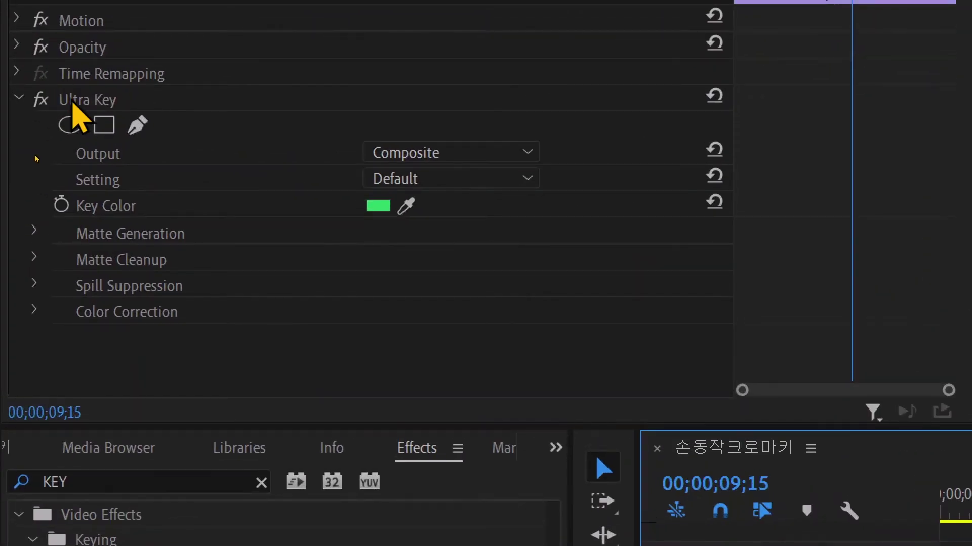
# - Look through the Ultra Key's Matte Generation, Matte Cleanup, Spill Suppression and Color Correction settings
pyautogui.press('ctrl')
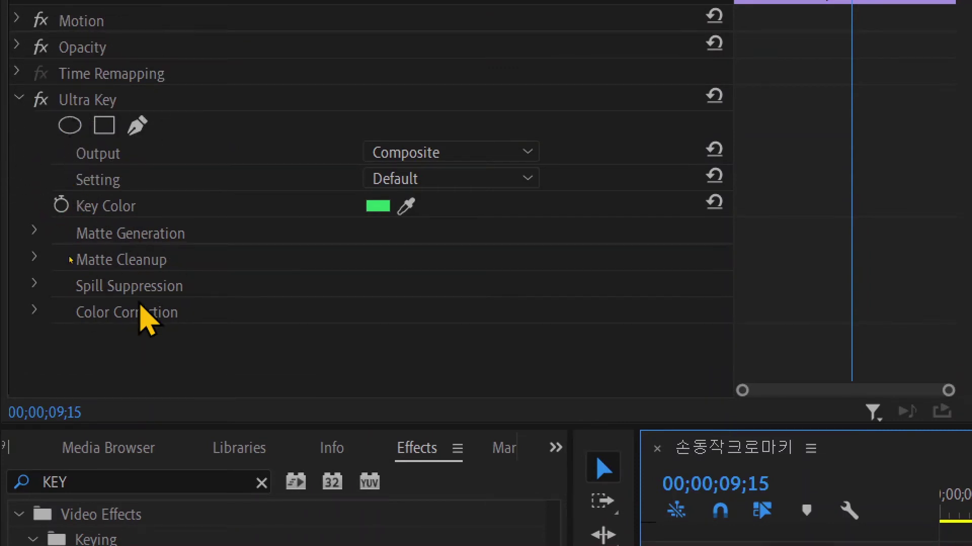
pyautogui.click(35, 232)
pyautogui.click(37, 233)
pyautogui.click(38, 261)
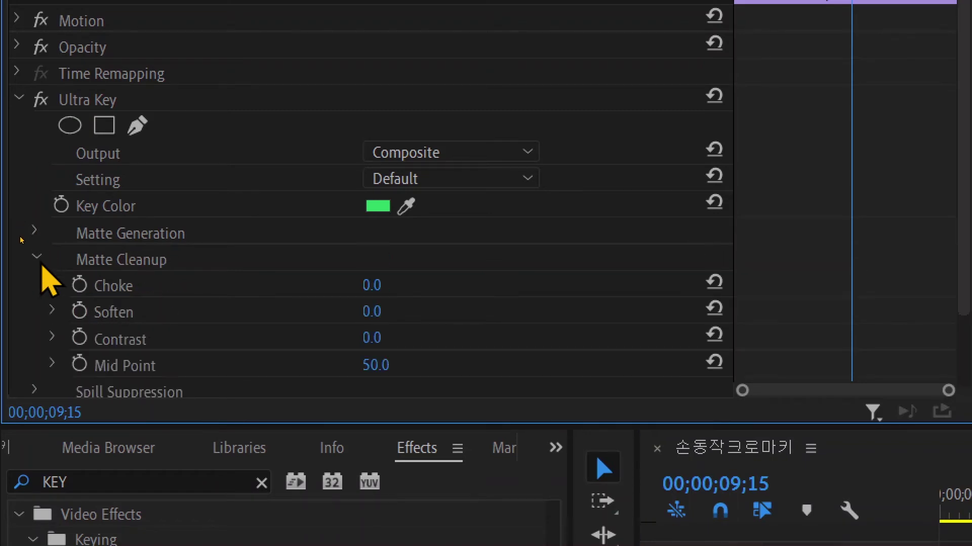
pyautogui.click(38, 260)
pyautogui.click(38, 286)
pyautogui.click(36, 286)
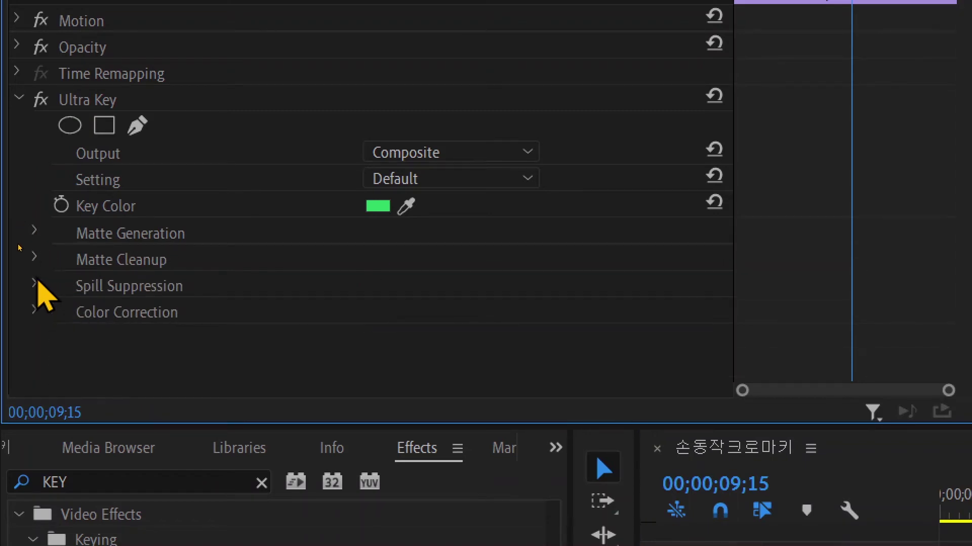
pyautogui.click(36, 312)
pyautogui.click(37, 312)
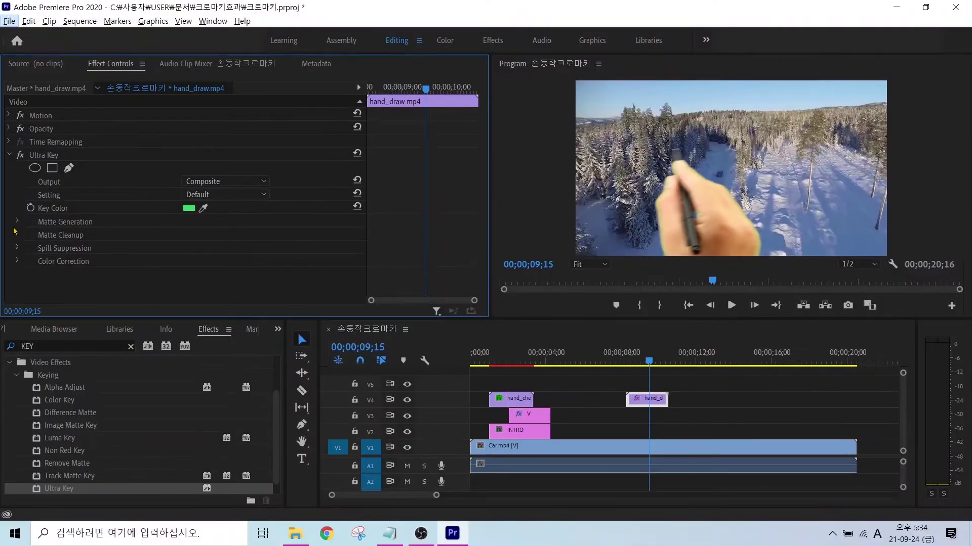
# - Try a Matte Generation Transparency of 86 in the Ultra Key effect and reset it to the default
pyautogui.click(17, 221)
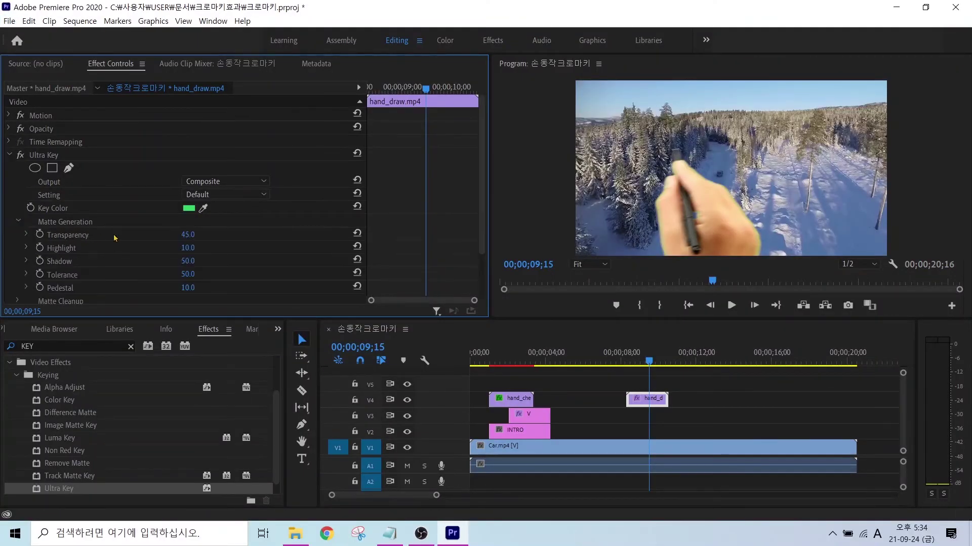
pyautogui.moveTo(188, 235)
pyautogui.mouseDown()
pyautogui.moveTo(217, 235)
pyautogui.moveTo(199, 236)
pyautogui.mouseUp()
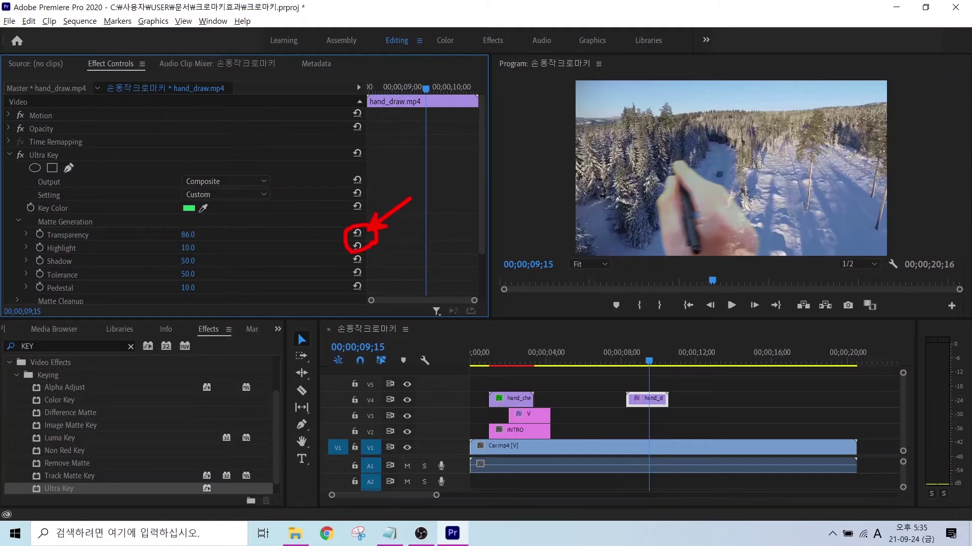
pyautogui.click(357, 233)
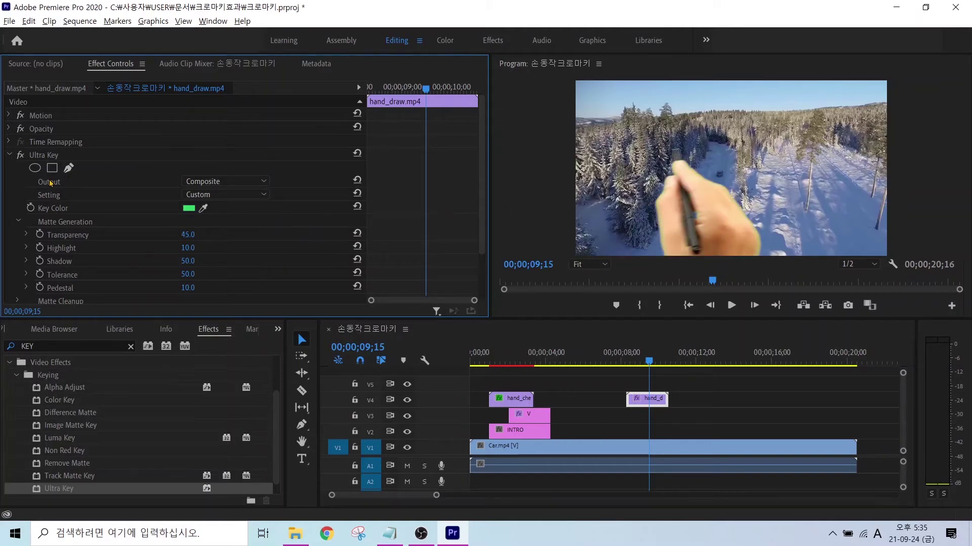
pyautogui.click(19, 222)
# - Create a 1920 × 1080 legacy title named SUB with the playhead at 00;00;08;28
pyautogui.moveTo(649, 361)
pyautogui.mouseDown()
pyautogui.moveTo(626, 364)
pyautogui.moveTo(662, 371)
pyautogui.moveTo(639, 370)
pyautogui.mouseUp()
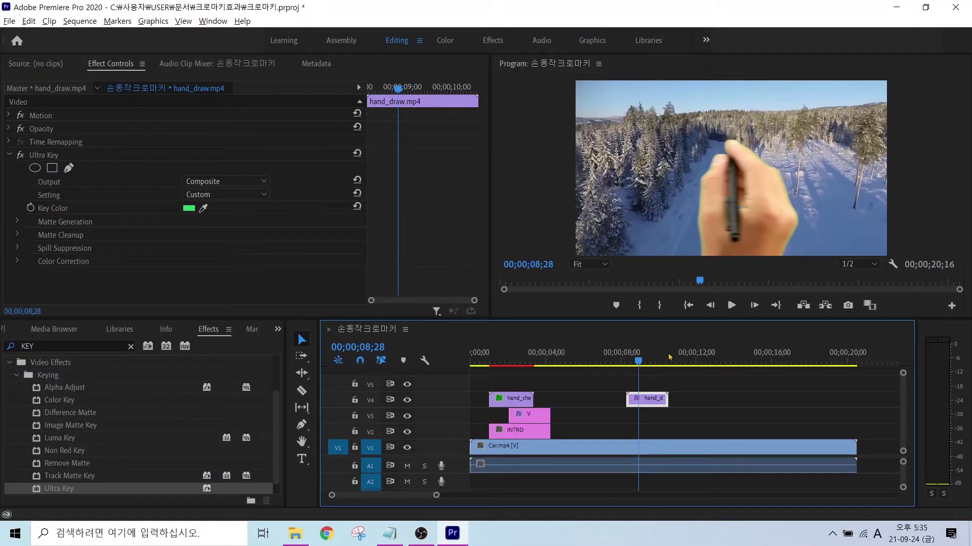
pyautogui.click(9, 22)
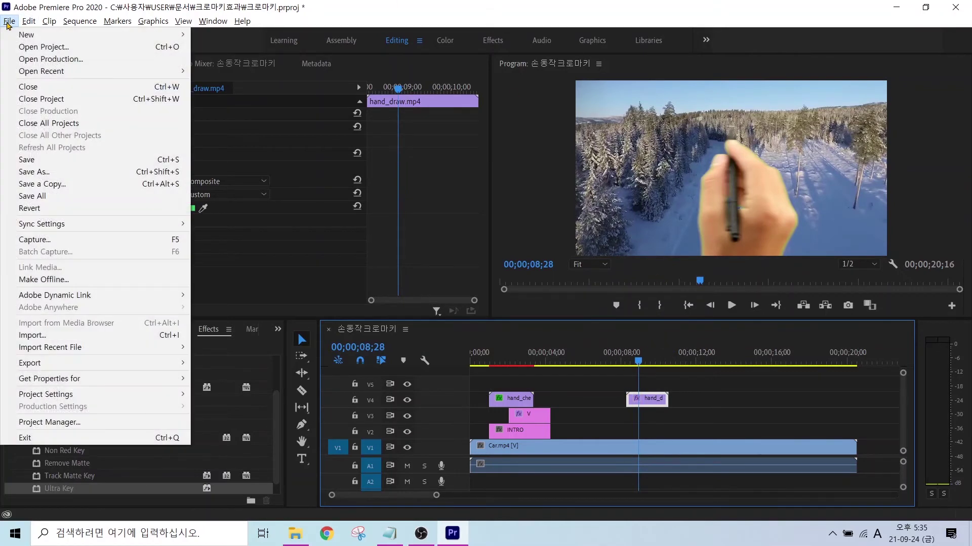
pyautogui.click(9, 23)
pyautogui.click(9, 23)
pyautogui.moveTo(23, 39)
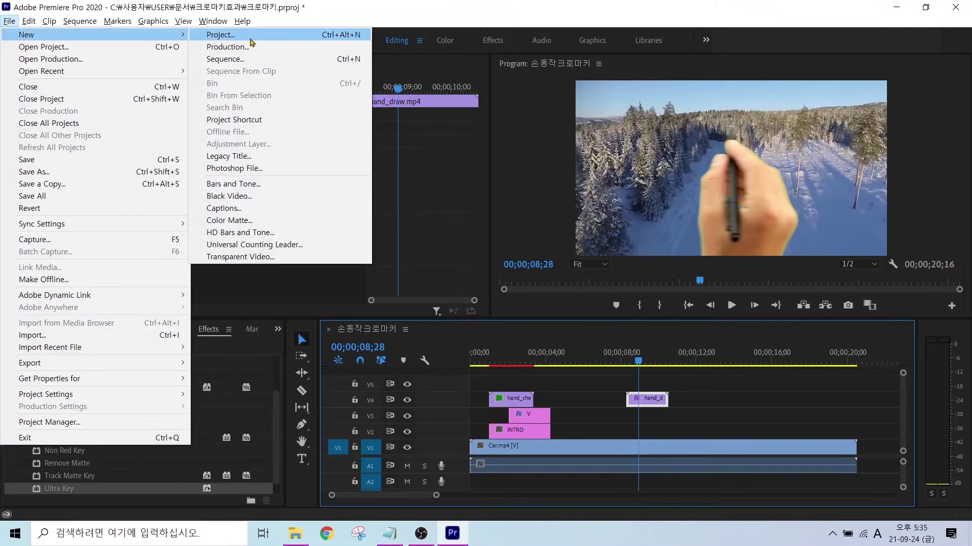
pyautogui.click(230, 156)
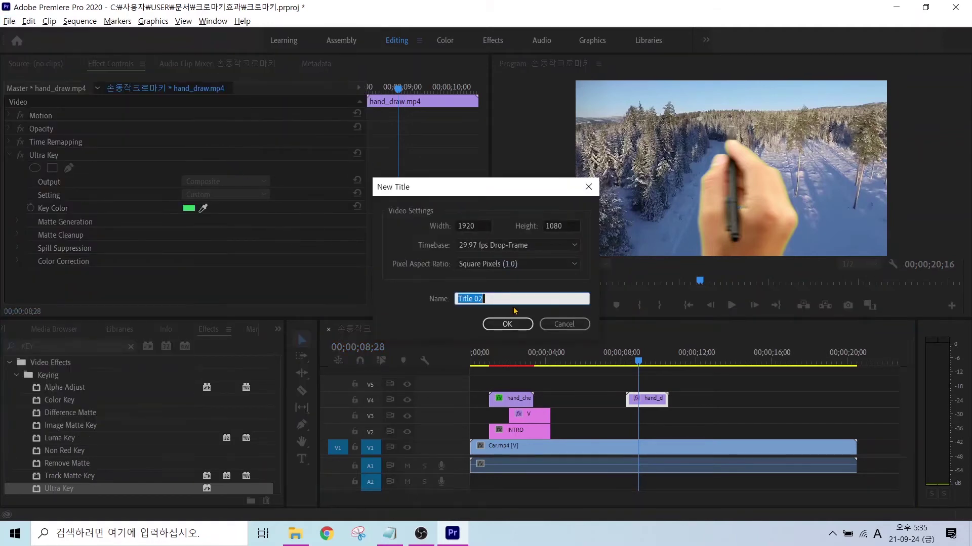
pyautogui.write('SUB')
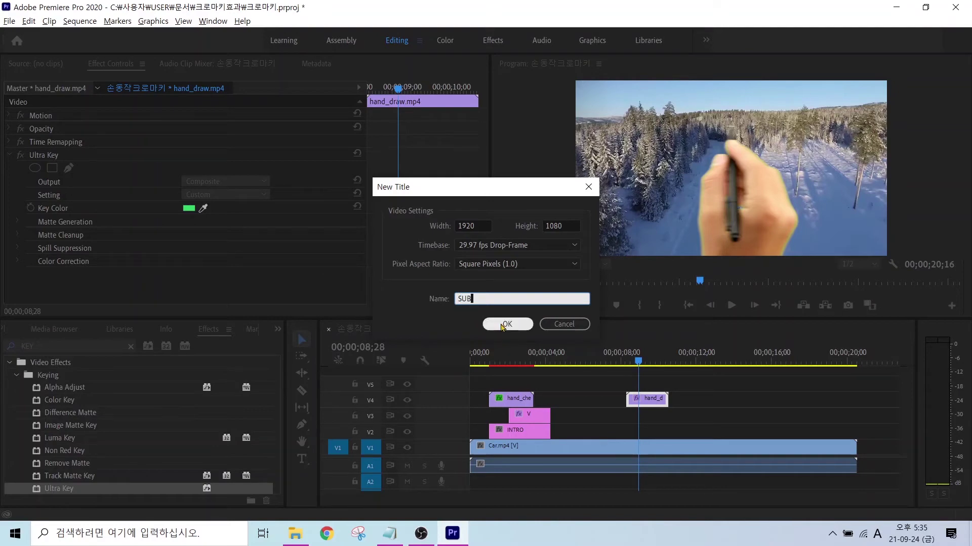
pyautogui.click(501, 325)
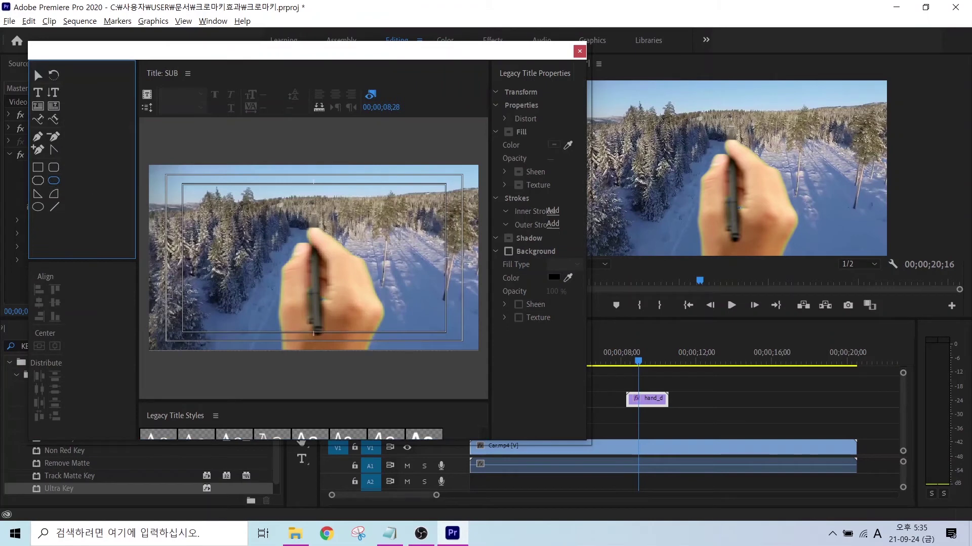
# - Draw a white rounded bar about 1280 wide and 207 high across the upper part of the SUB title and close the title editor
pyautogui.moveTo(211, 204); pyautogui.dragTo(434, 240)
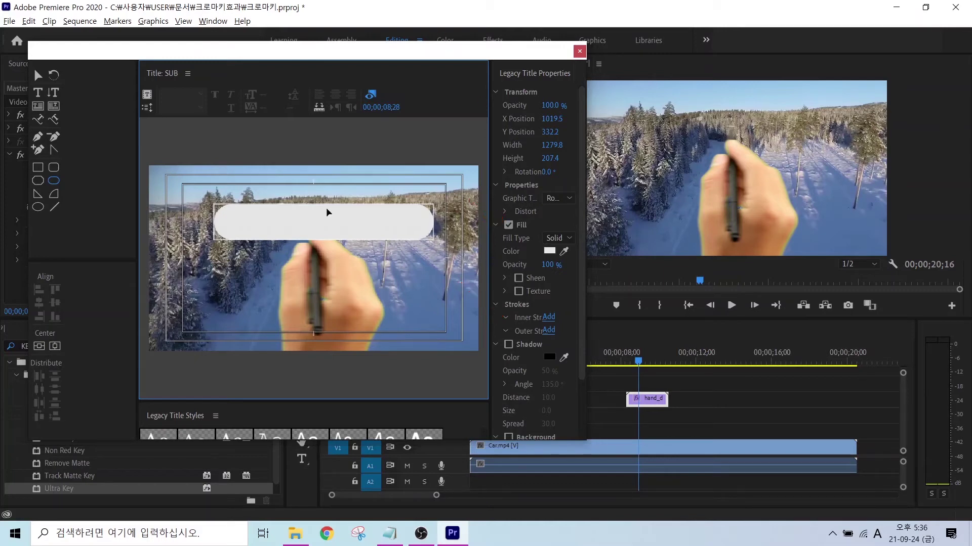
pyautogui.click(328, 236)
pyautogui.click(579, 52)
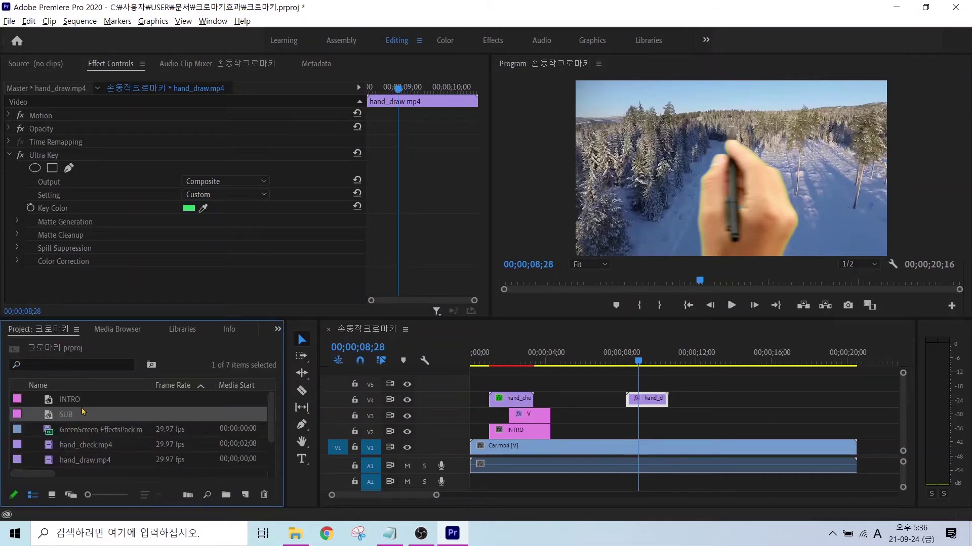
# - Place the SUB title on track V2, starting together with the hand_draw.mp4 clip
pyautogui.moveTo(92, 413)
pyautogui.mouseDown()
pyautogui.moveTo(68, 430)
pyautogui.moveTo(50, 413)
pyautogui.moveTo(90, 412)
pyautogui.mouseUp()
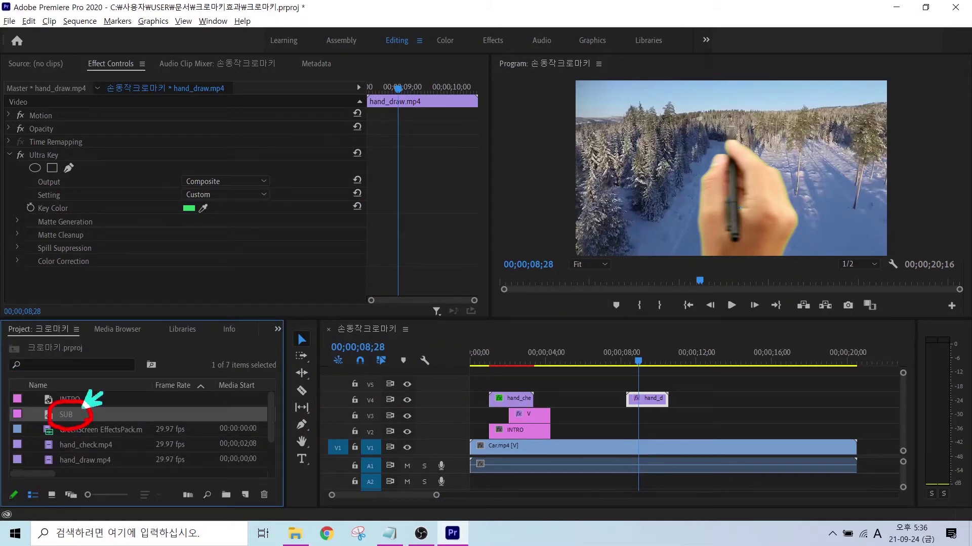
pyautogui.moveTo(177, 356); pyautogui.dragTo(83, 408)
pyautogui.press('Escape')
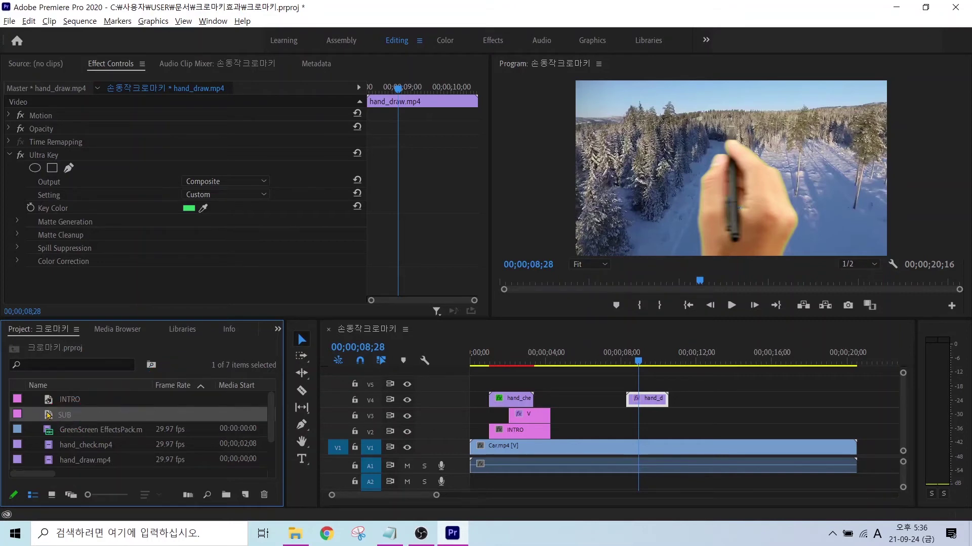
pyautogui.moveTo(49, 416); pyautogui.dragTo(642, 398)
# - Play the SUB title together with the keyed hand_draw.mp4 clip and place the playhead at 00;00;08;14
pyautogui.moveTo(638, 363); pyautogui.dragTo(624, 362)
pyautogui.press('space')
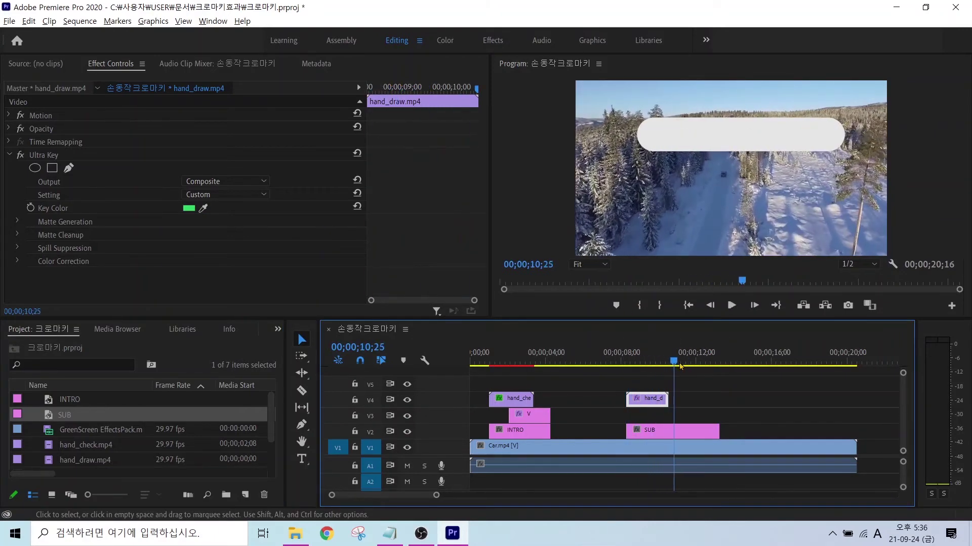
pyautogui.click(632, 363)
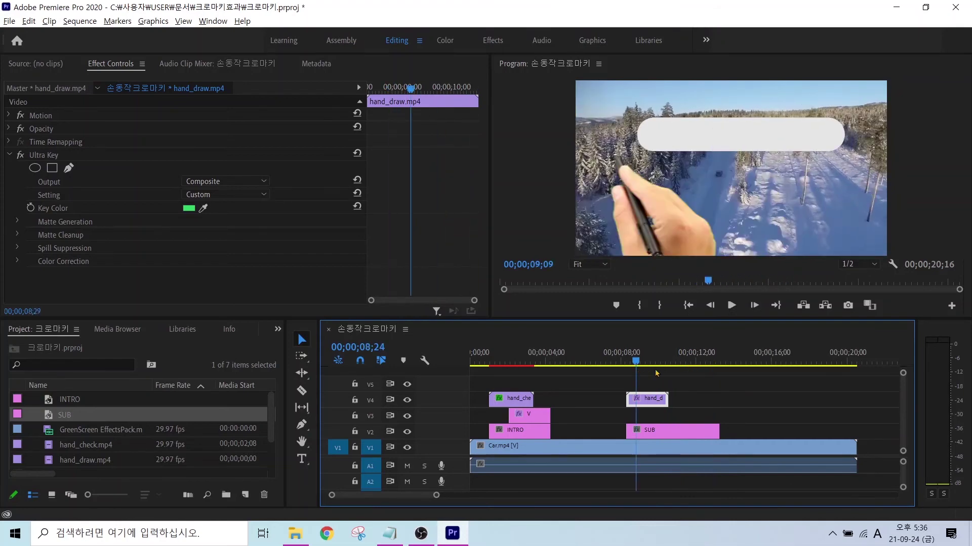
pyautogui.moveTo(656, 373); pyautogui.dragTo(637, 379)
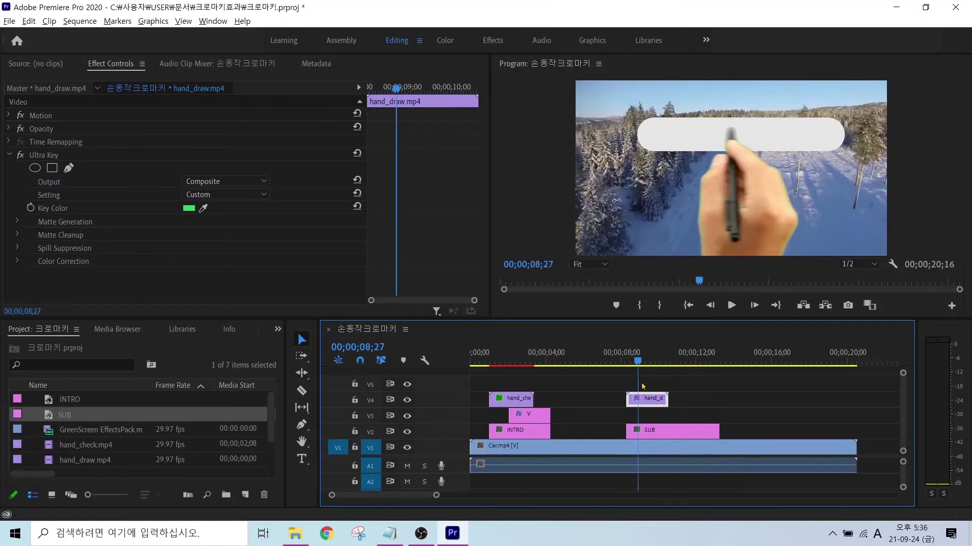
pyautogui.press('space')
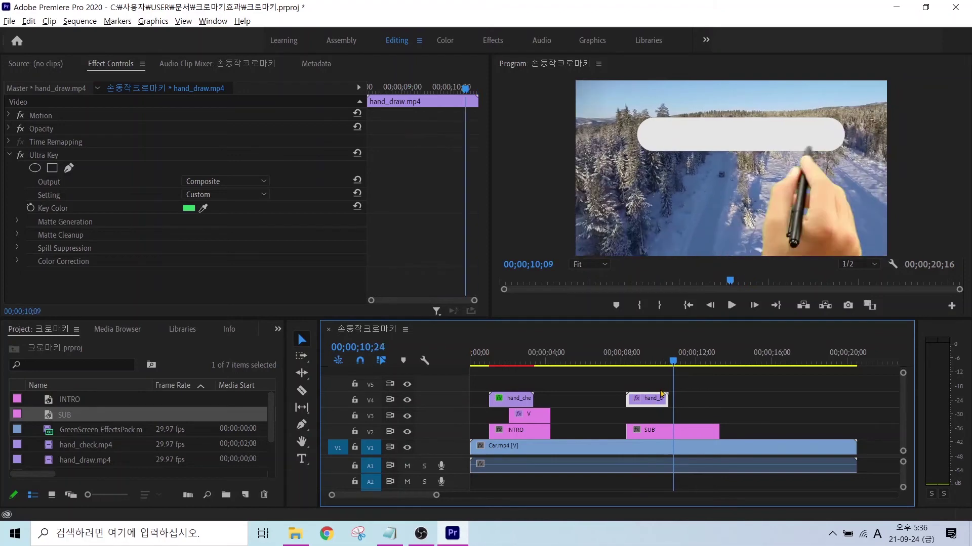
pyautogui.click(629, 362)
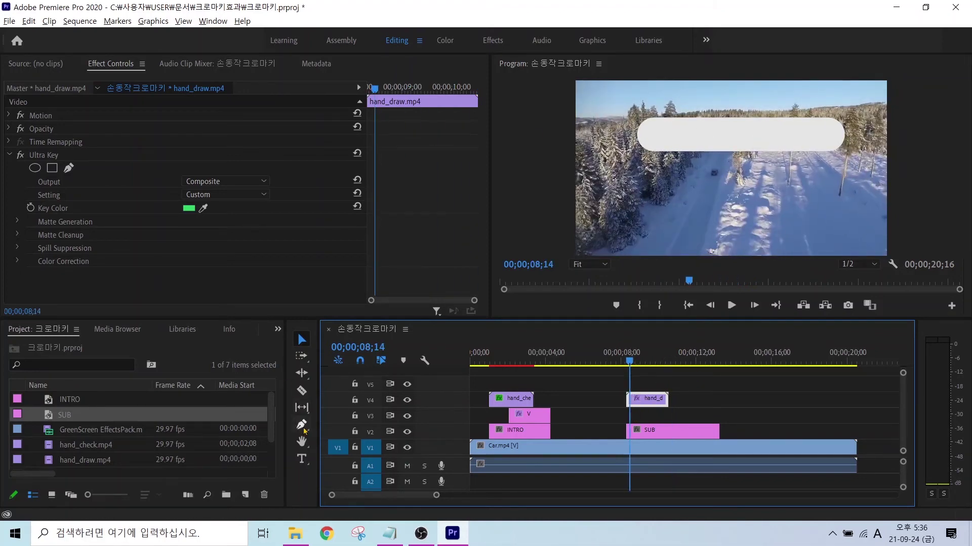
# - Add the text "우왕~넘나 기대된당^^" inside the white rounded bar at 00;00;09;03 with the Type tool
pyautogui.click(302, 458)
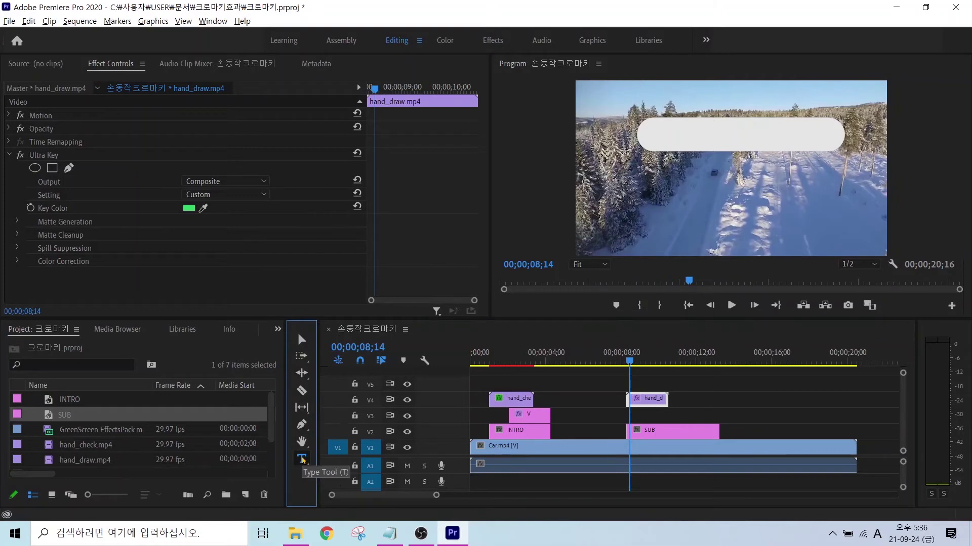
pyautogui.click(662, 150)
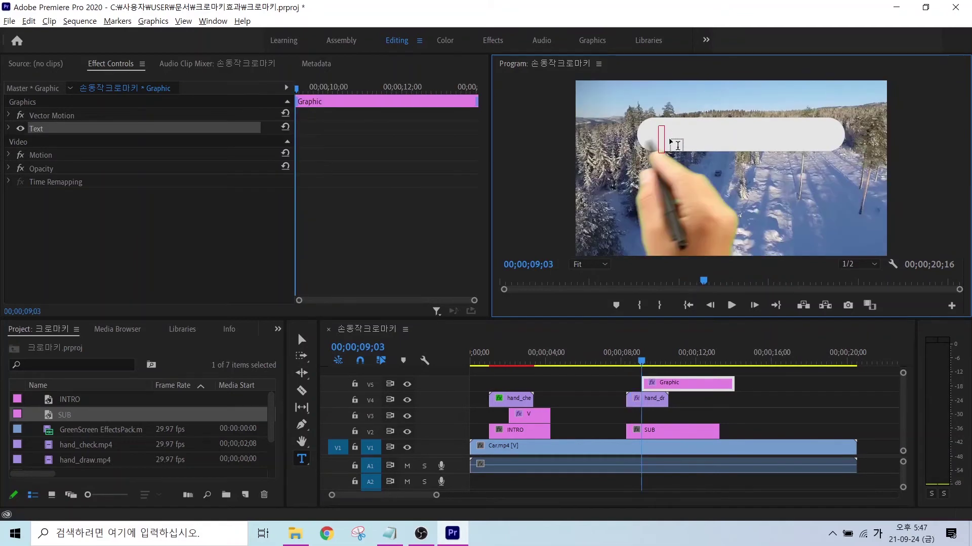
pyautogui.write('우')
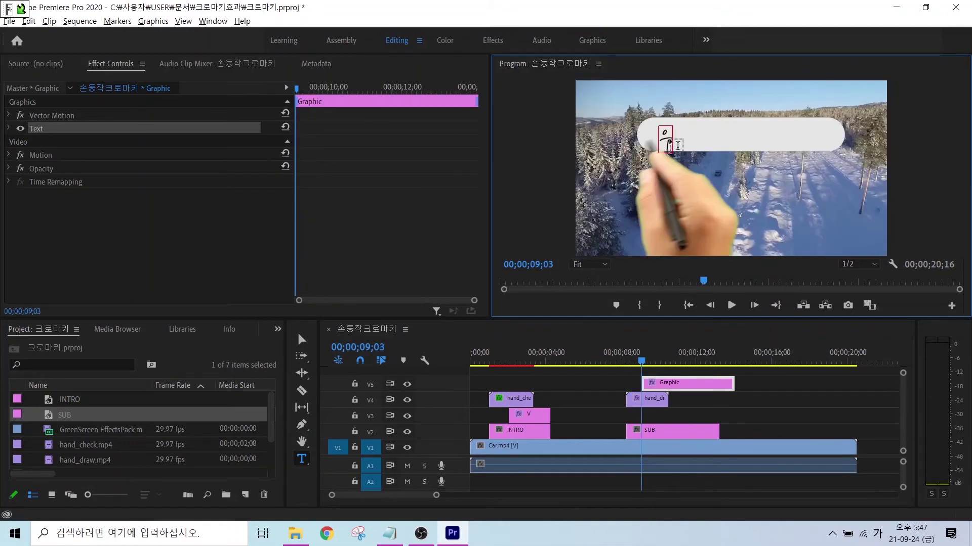
pyautogui.write('왕~넘나 기대된당^^')
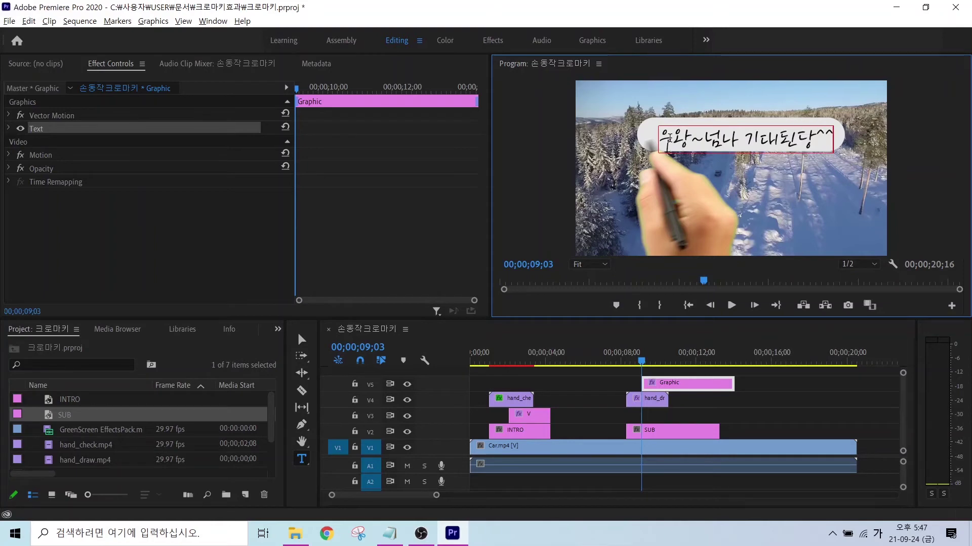
pyautogui.press('Escape')
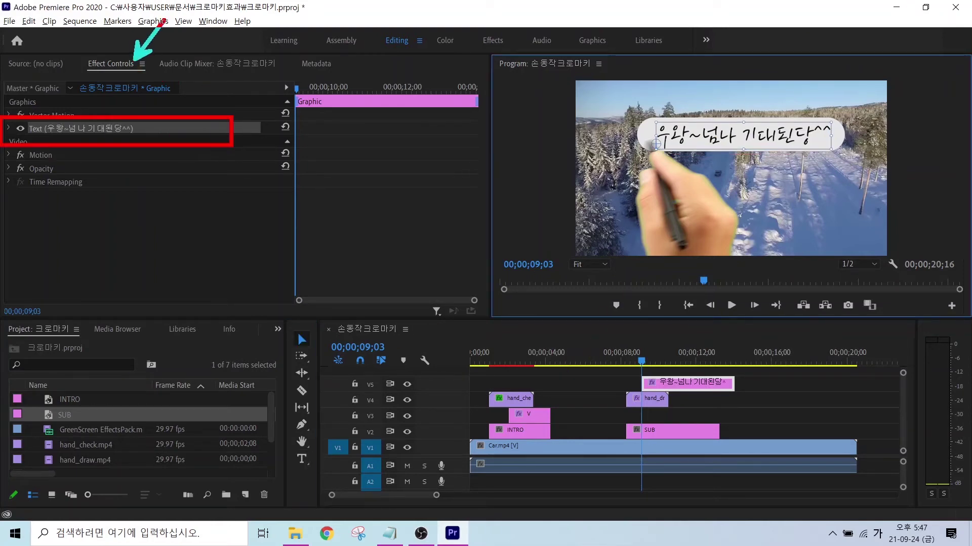
# - Expand the new text's properties, preview the text with the moving hand and place the playhead at 00;00;10;01
pyautogui.click(8, 129)
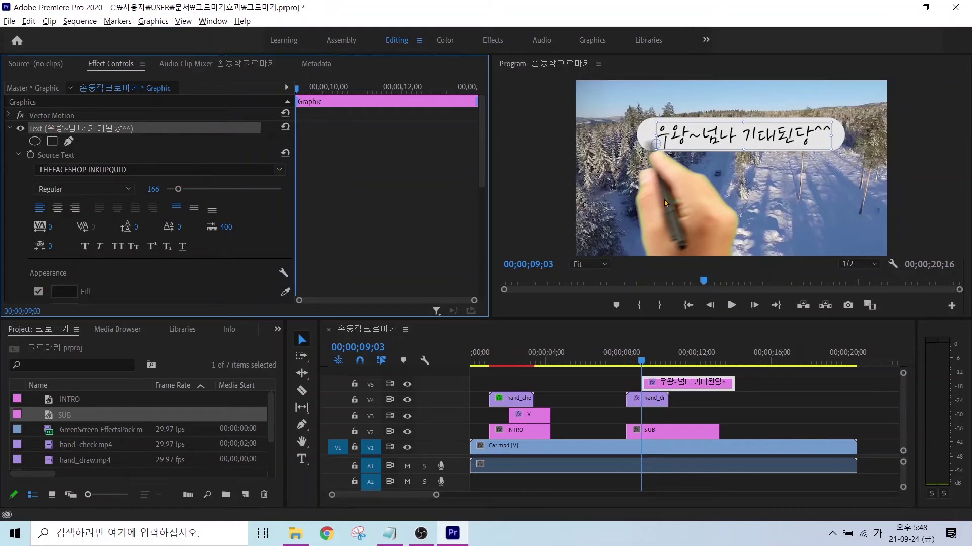
pyautogui.click(634, 360)
pyautogui.press('space')
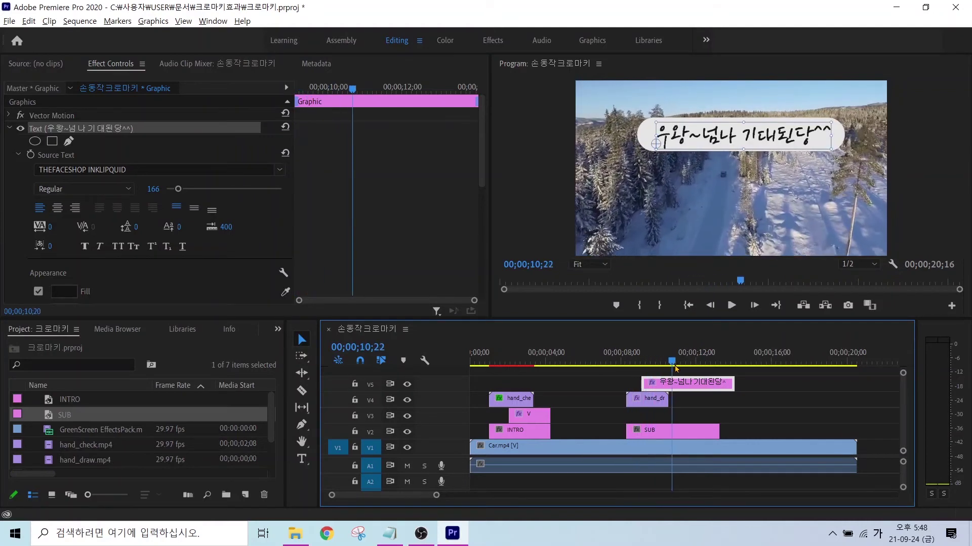
pyautogui.moveTo(686, 374); pyautogui.dragTo(642, 373)
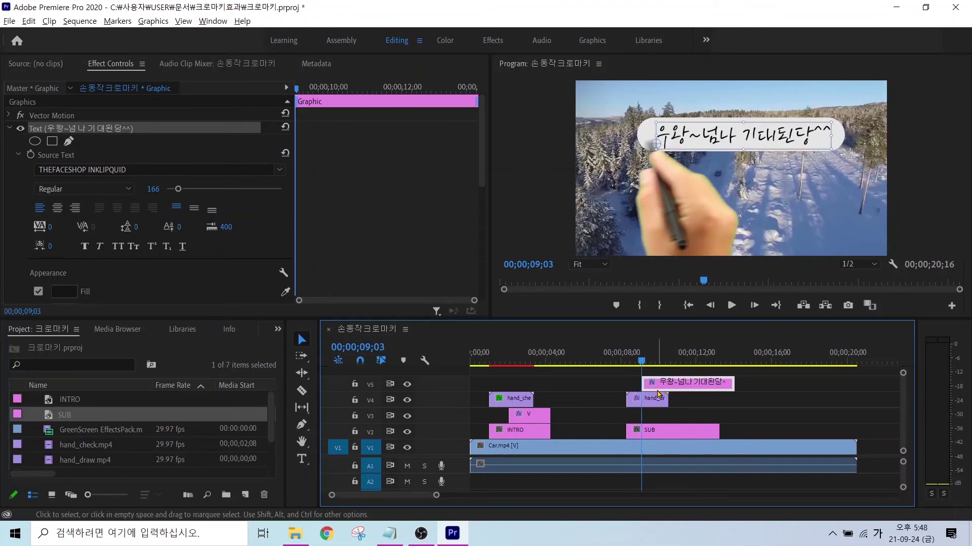
pyautogui.click(652, 385)
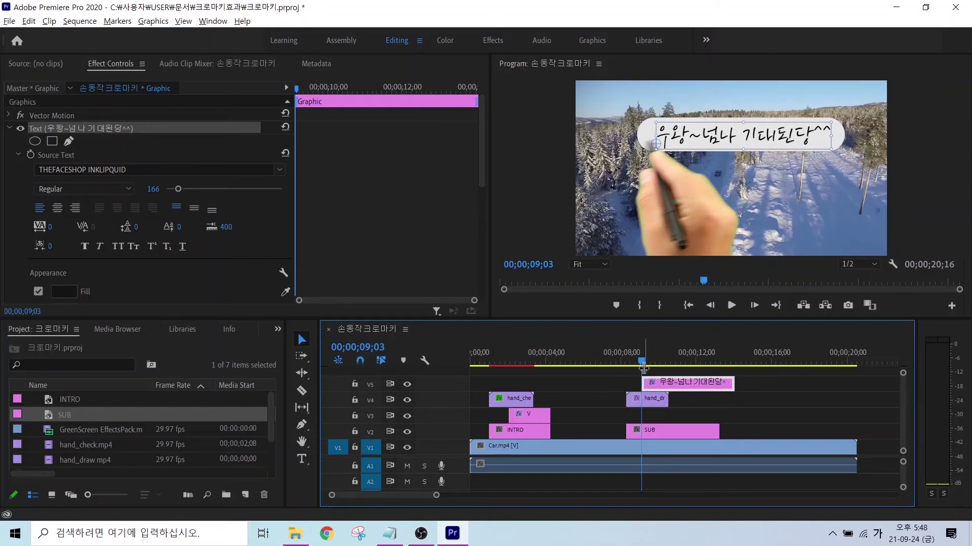
pyautogui.moveTo(641, 364); pyautogui.dragTo(662, 368)
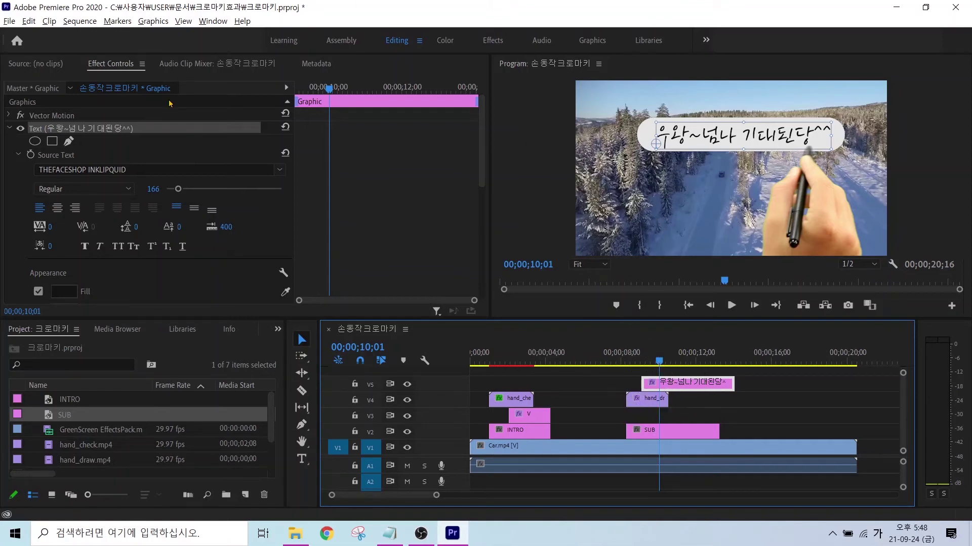
pyautogui.moveTo(107, 77)
pyautogui.mouseDown()
pyautogui.moveTo(137, 67)
pyautogui.moveTo(98, 77)
pyautogui.moveTo(98, 46)
pyautogui.moveTo(136, 76)
pyautogui.mouseUp()
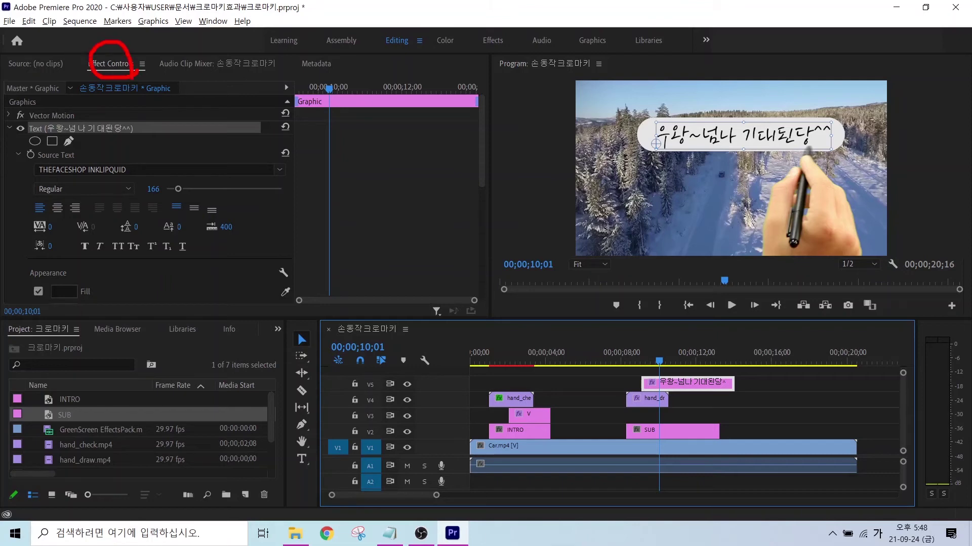
pyautogui.moveTo(98, 189); pyautogui.dragTo(117, 191)
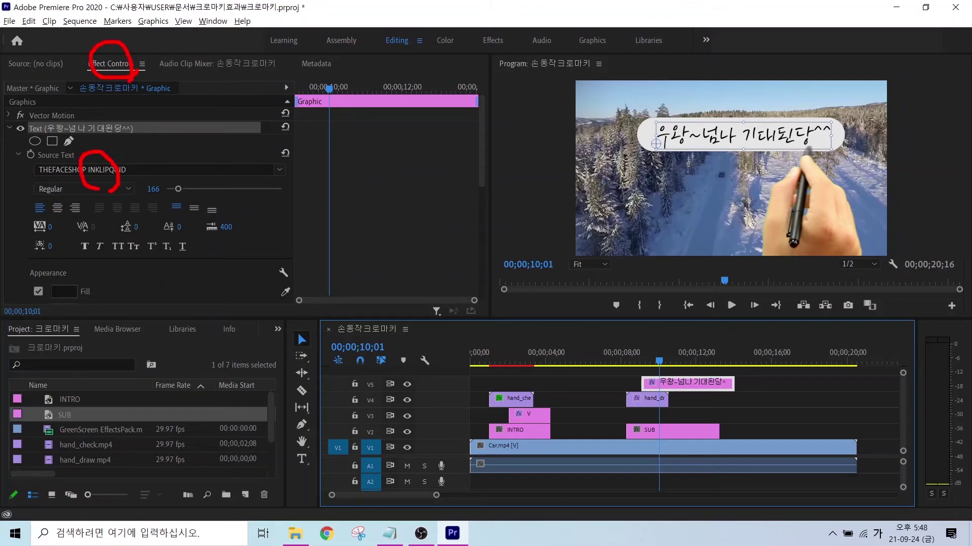
pyautogui.moveTo(179, 175)
pyautogui.mouseDown()
pyautogui.moveTo(154, 210)
pyautogui.moveTo(173, 205)
pyautogui.mouseUp()
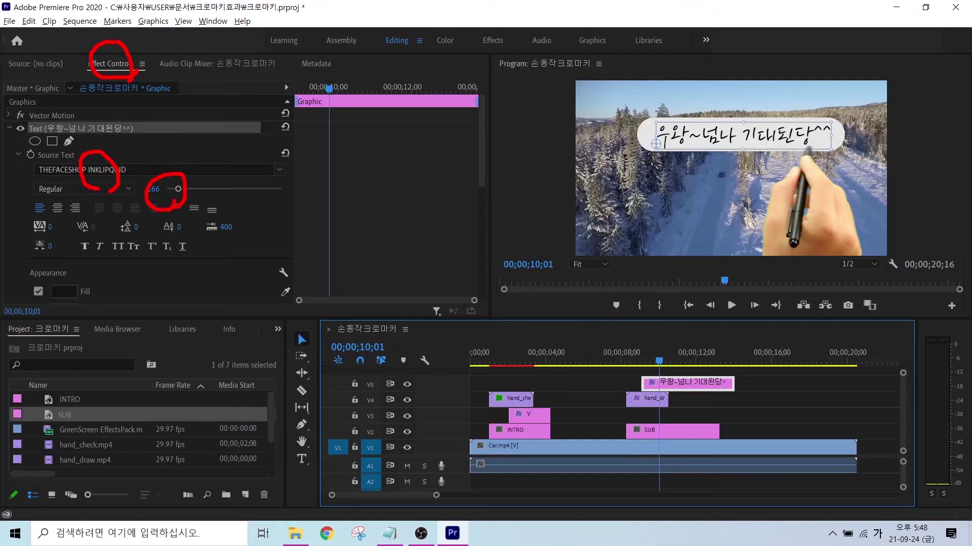
pyautogui.moveTo(475, 149); pyautogui.dragTo(473, 213)
pyautogui.moveTo(463, 196); pyautogui.dragTo(466, 202)
pyautogui.press('Escape')
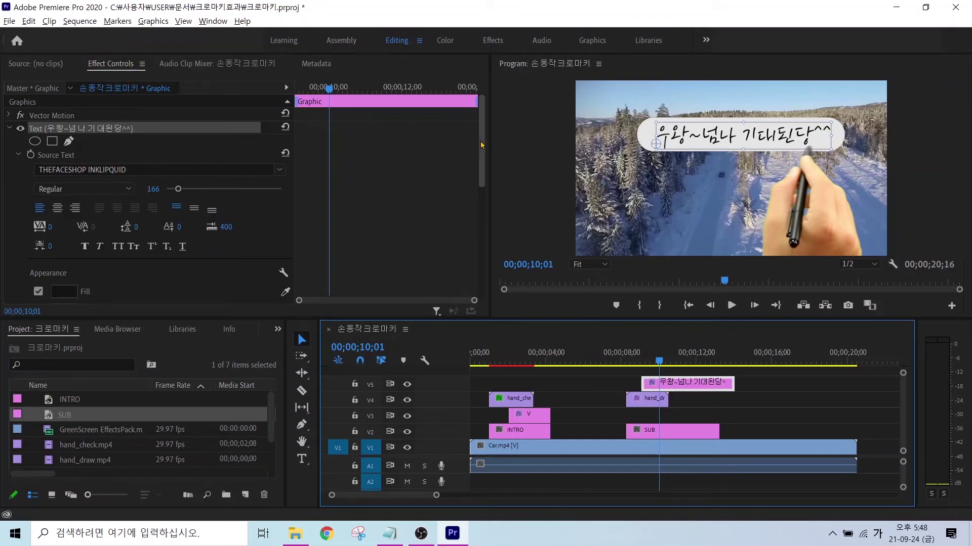
# - Bring up the text's Transform properties and place the playhead at 00;00;09;13
pyautogui.scroll(-3, 477, 180)
pyautogui.scroll(-4, 477, 180)
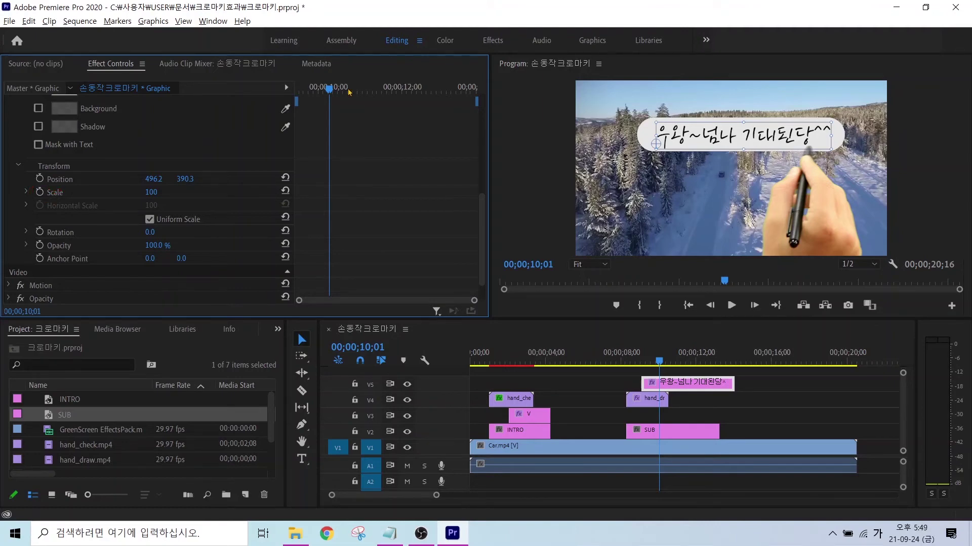
pyautogui.moveTo(327, 89); pyautogui.dragTo(306, 94)
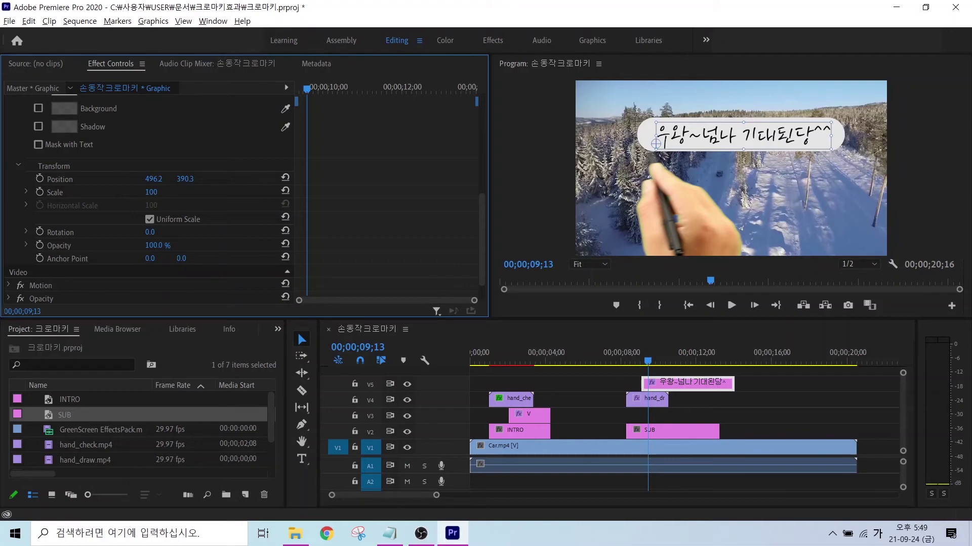
# - Try a Scale of 102 on the text and set it back to 100
pyautogui.moveTo(152, 192)
pyautogui.mouseDown()
pyautogui.moveTo(126, 192)
pyautogui.moveTo(167, 192)
pyautogui.moveTo(152, 192)
pyautogui.mouseUp()
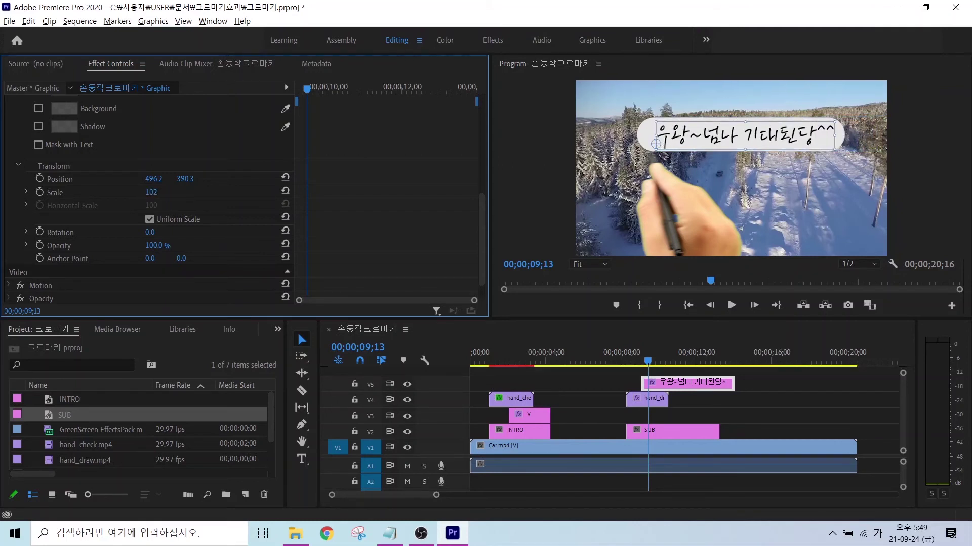
pyautogui.click(161, 191)
pyautogui.write('100')
pyautogui.press('Return')
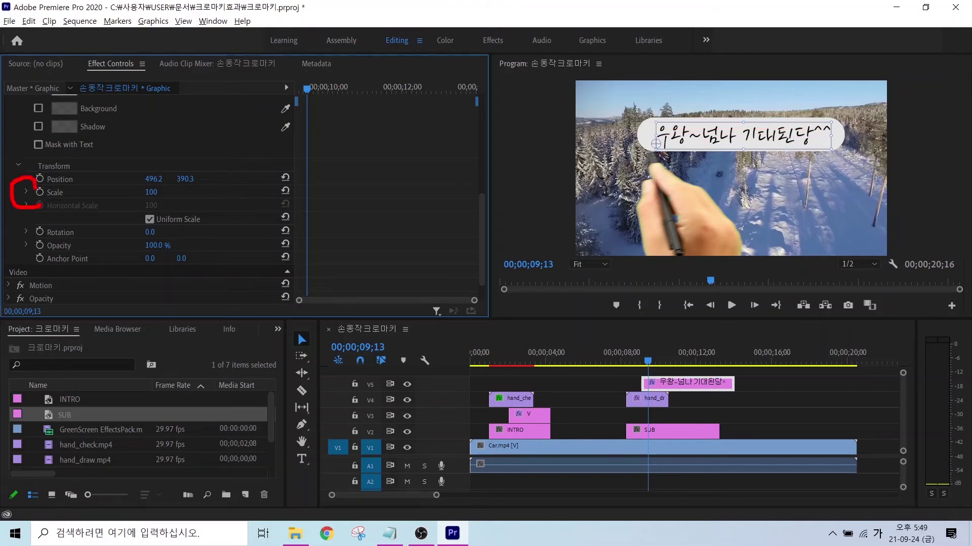
# - Expand the text's Scale property and turn off Uniform Scale to separate vertical and horizontal scaling
pyautogui.click(26, 192)
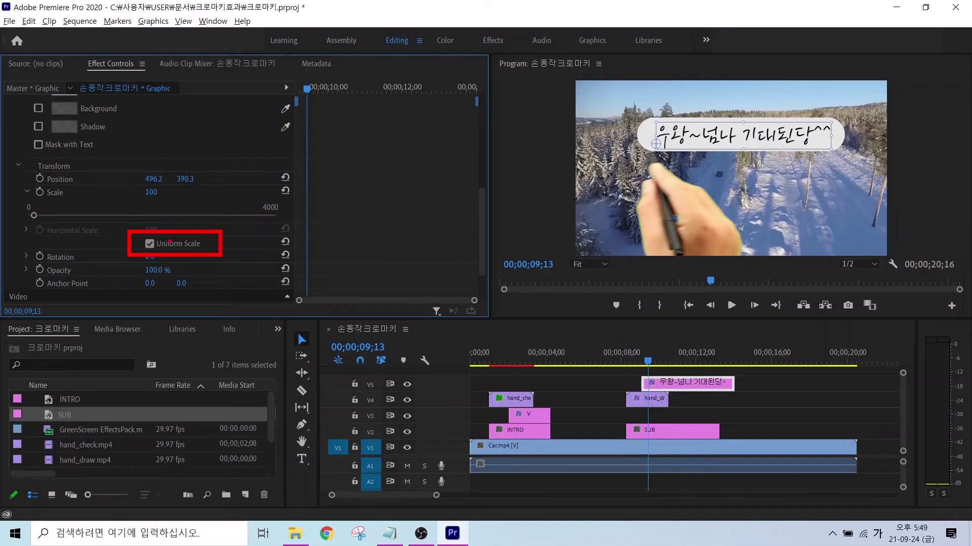
pyautogui.click(149, 243)
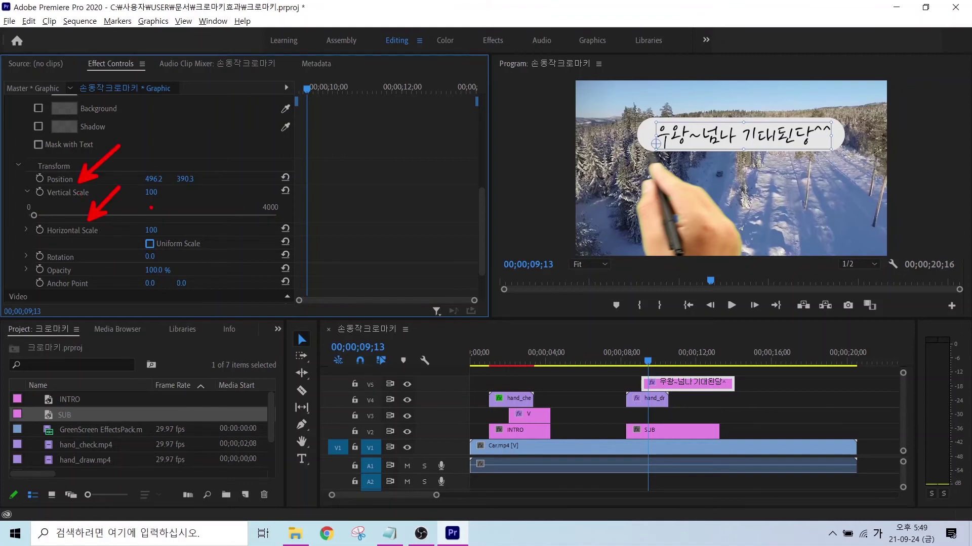
pyautogui.moveTo(158, 231)
pyautogui.mouseDown()
pyautogui.moveTo(133, 234)
pyautogui.moveTo(146, 218)
pyautogui.moveTo(165, 234)
pyautogui.mouseUp()
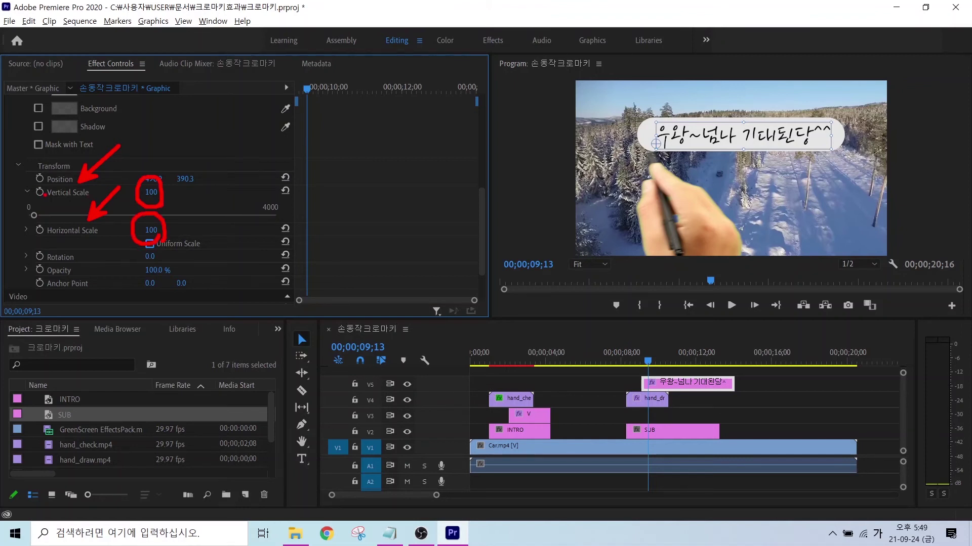
pyautogui.moveTo(35, 200); pyautogui.dragTo(290, 200)
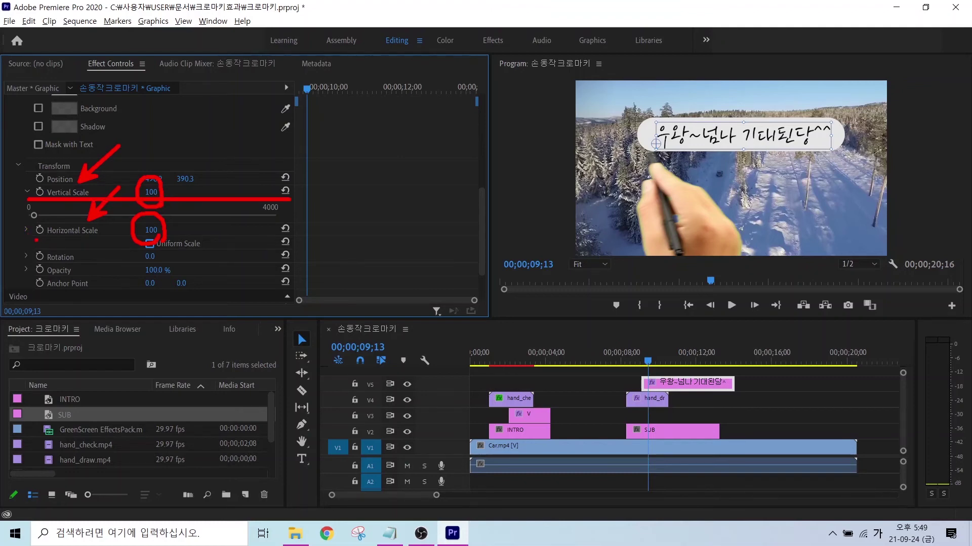
pyautogui.moveTo(35, 241); pyautogui.dragTo(295, 241)
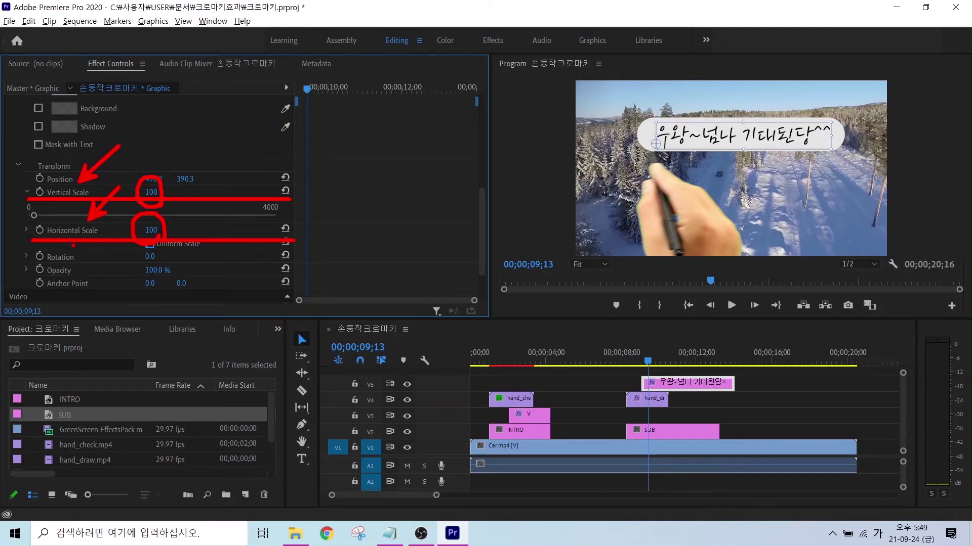
pyautogui.press('Escape')
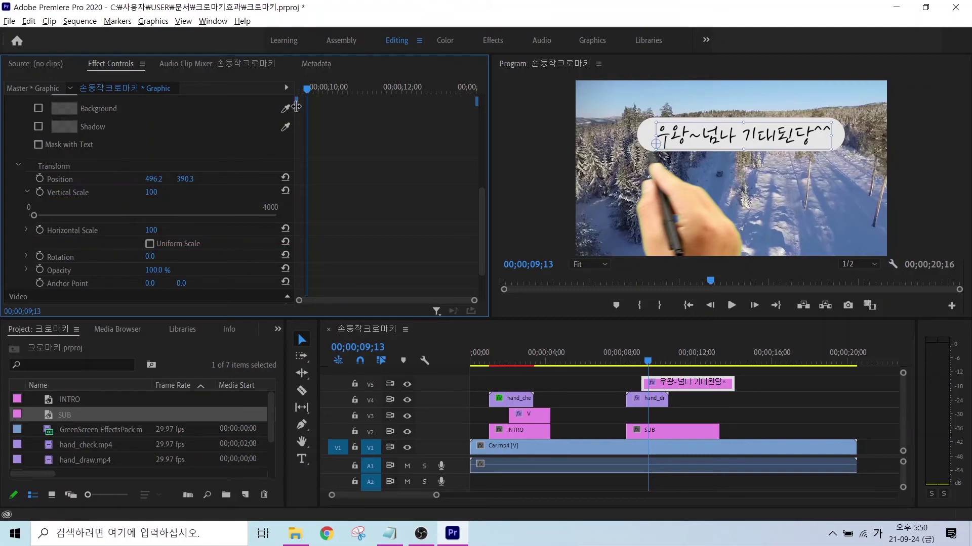
# - Add Horizontal Scale keyframes of 100 to the handwritten text at 00;00;09;13 and 00;00;09;29
pyautogui.click(307, 90)
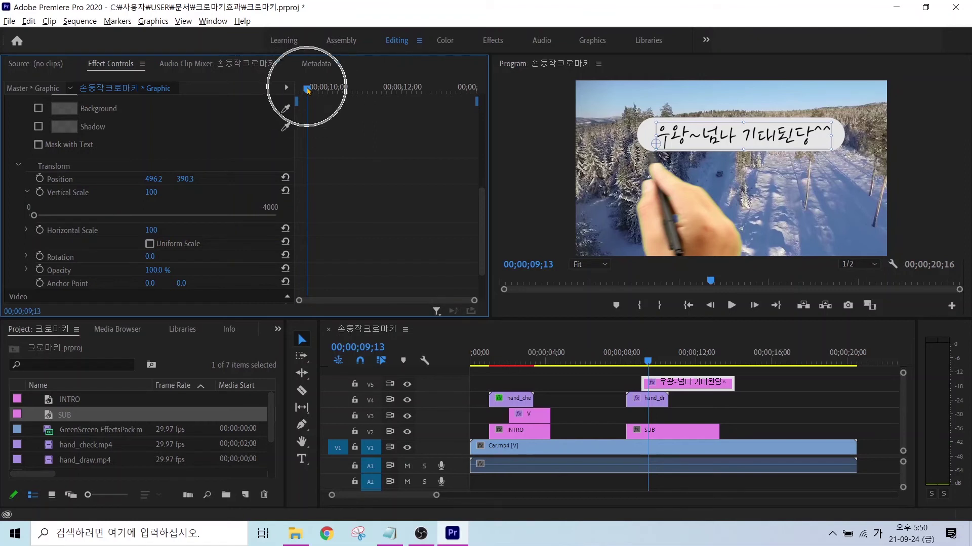
pyautogui.click(306, 87)
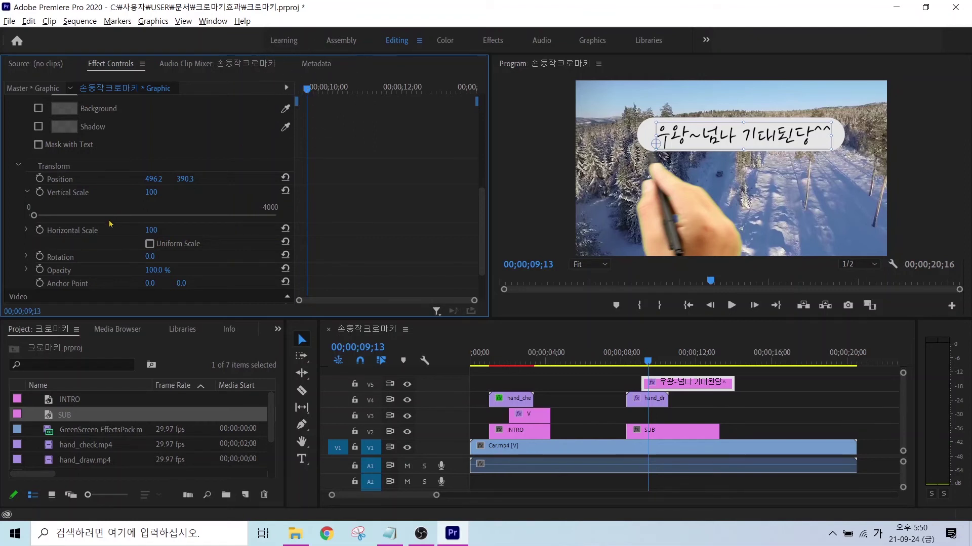
pyautogui.click(39, 230)
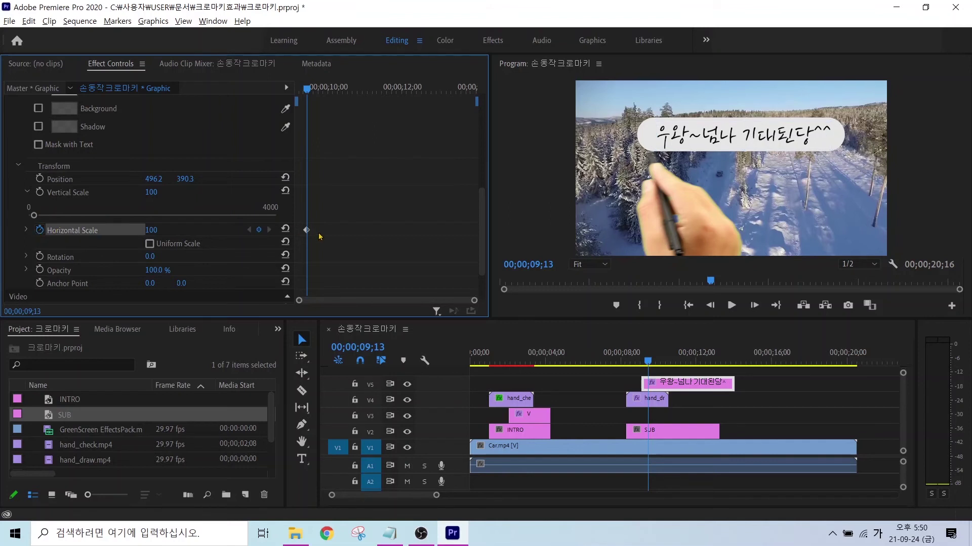
pyautogui.moveTo(319, 238)
pyautogui.mouseDown()
pyautogui.moveTo(293, 241)
pyautogui.moveTo(297, 216)
pyautogui.moveTo(317, 225)
pyautogui.mouseUp()
pyautogui.press('Escape')
pyautogui.moveTo(307, 90); pyautogui.dragTo(329, 95)
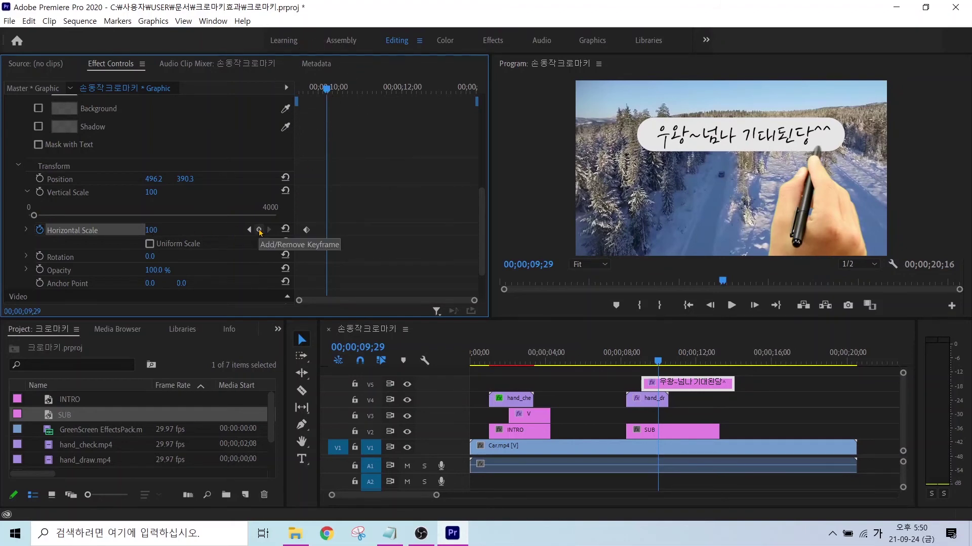
pyautogui.click(259, 231)
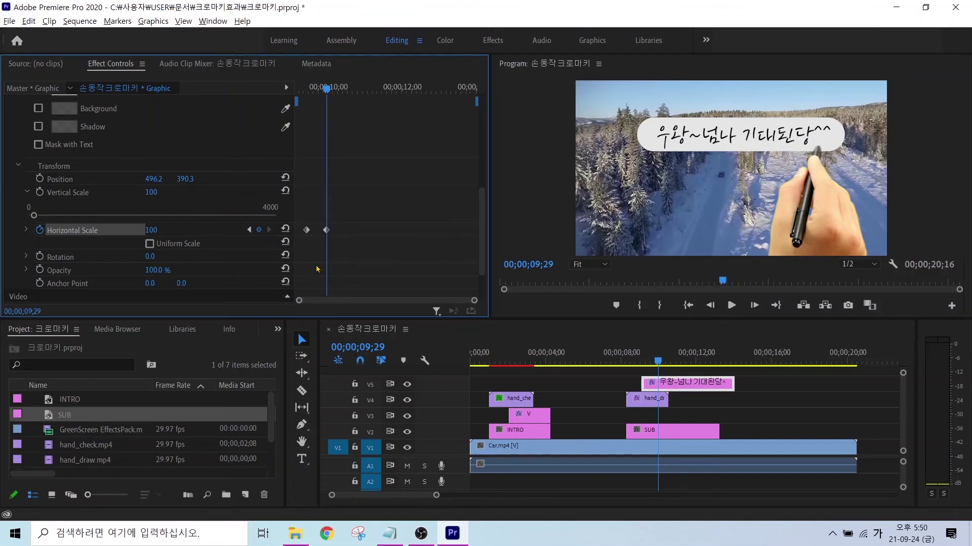
pyautogui.moveTo(312, 235)
pyautogui.mouseDown()
pyautogui.moveTo(293, 237)
pyautogui.moveTo(309, 221)
pyautogui.mouseUp()
pyautogui.moveTo(303, 221)
pyautogui.mouseDown()
pyautogui.moveTo(284, 199)
pyautogui.moveTo(334, 207)
pyautogui.moveTo(355, 193)
pyautogui.mouseUp()
pyautogui.moveTo(321, 244)
pyautogui.mouseDown()
pyautogui.moveTo(297, 238)
pyautogui.moveTo(302, 219)
pyautogui.mouseUp()
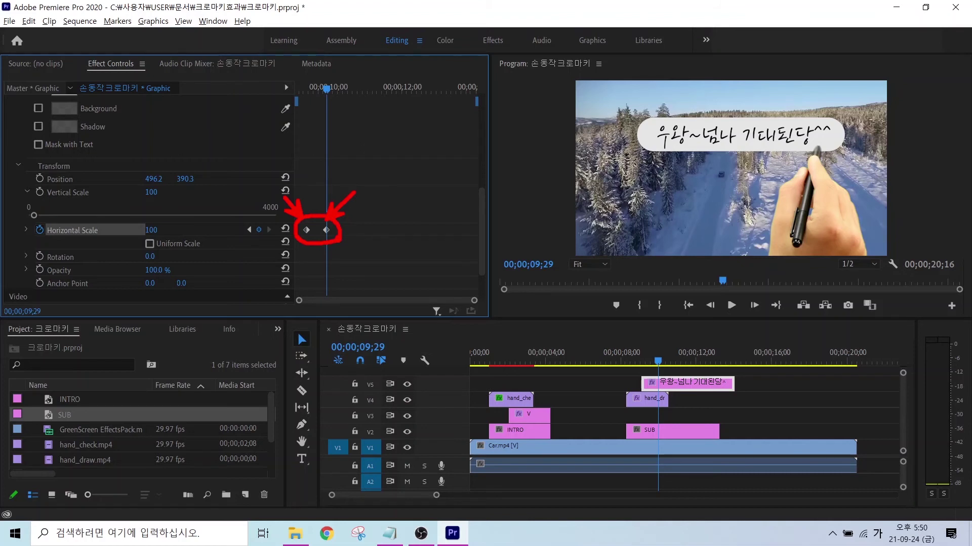
pyautogui.press('Escape')
# - Set the text's Horizontal Scale to 0 at the 00;00;09;13 keyframe and preview the text being revealed
pyautogui.moveTo(327, 91); pyautogui.dragTo(306, 95)
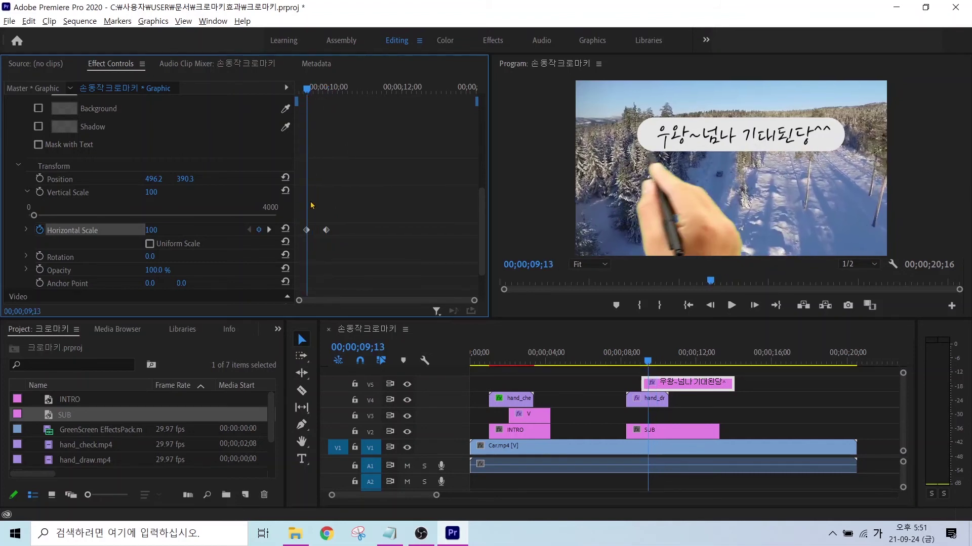
pyautogui.click(163, 229)
pyautogui.write('0')
pyautogui.press('Return')
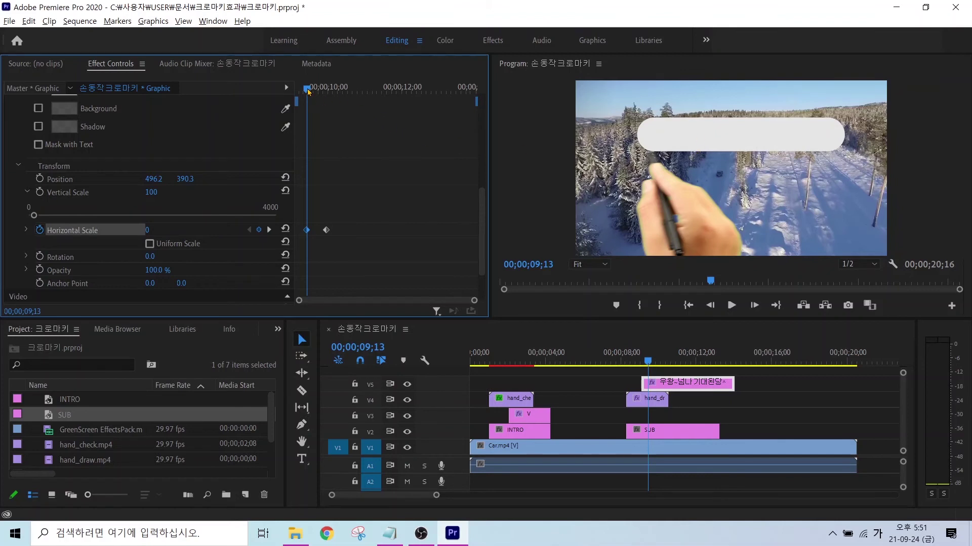
pyautogui.moveTo(307, 91)
pyautogui.mouseDown()
pyautogui.moveTo(331, 100)
pyautogui.moveTo(305, 110)
pyautogui.moveTo(453, 140)
pyautogui.moveTo(405, 150)
pyautogui.mouseUp()
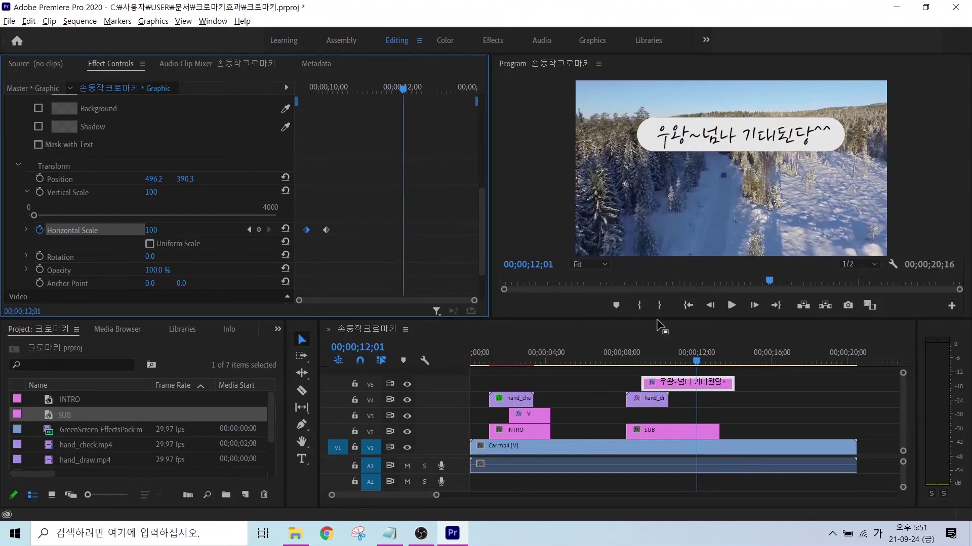
# - Trim the handwritten text clip and the SUB clip so both end at 00;00;11;25
pyautogui.moveTo(696, 361)
pyautogui.mouseDown()
pyautogui.moveTo(667, 362)
pyautogui.moveTo(693, 363)
pyautogui.mouseUp()
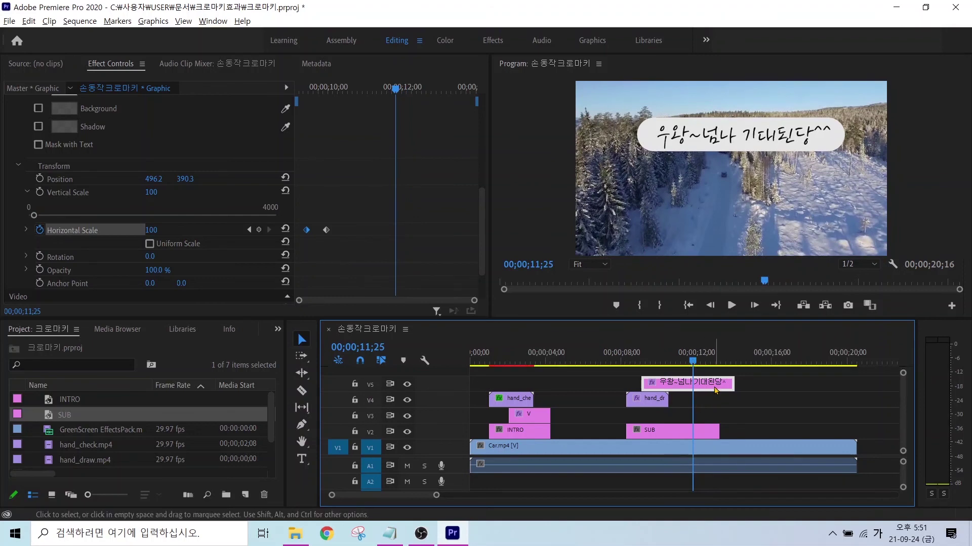
pyautogui.moveTo(732, 383); pyautogui.dragTo(695, 390)
pyautogui.moveTo(719, 431); pyautogui.dragTo(688, 431)
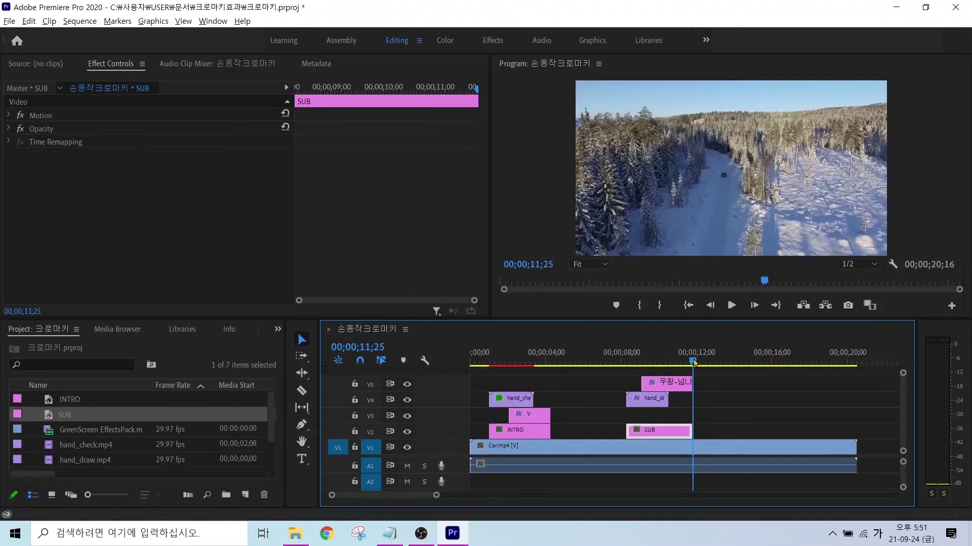
# - Play the sequence from the beginning and check the frames around the end of the SUB title
pyautogui.press('Home')
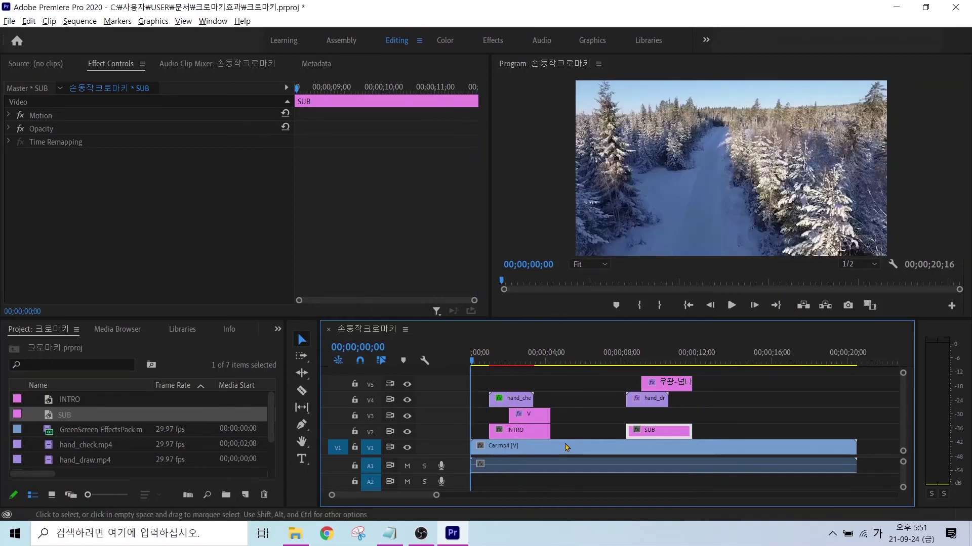
pyautogui.press('space')
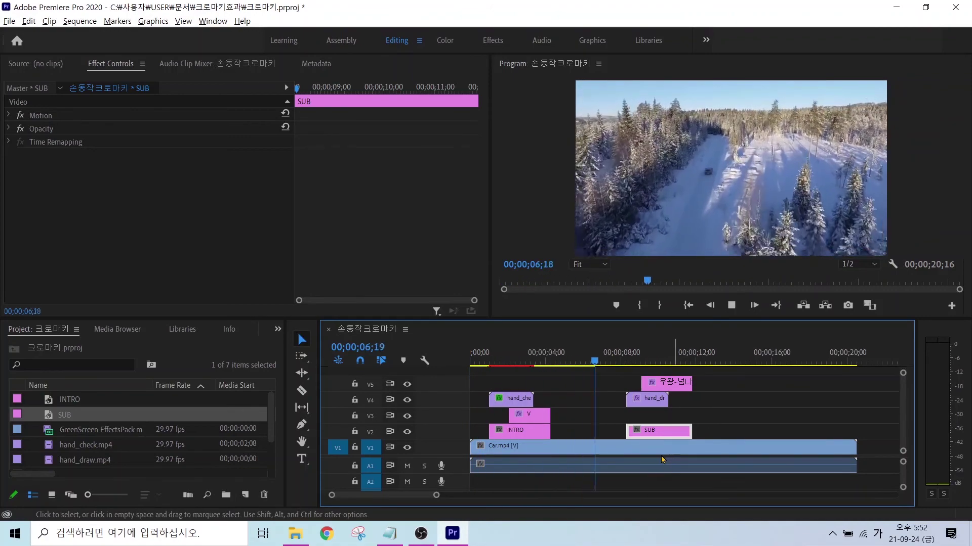
pyautogui.click(682, 358)
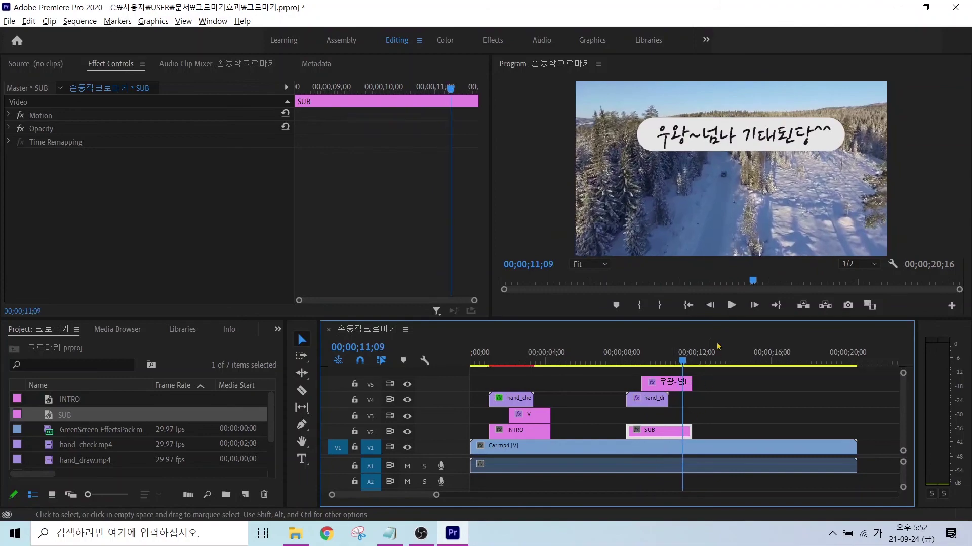
pyautogui.moveTo(683, 362); pyautogui.dragTo(735, 369)
# - Move the hand_draw, text and SUB clips together about 1.5 seconds earlier and place the text clip on track V3
pyautogui.moveTo(608, 383); pyautogui.dragTo(626, 415)
pyautogui.click(634, 385)
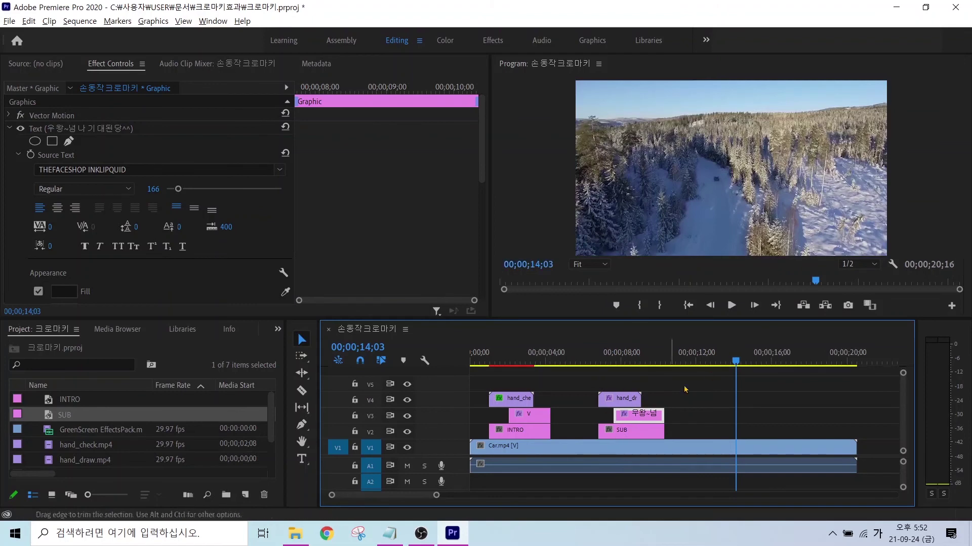
# - Trim Car.mp4 to end at 00;00;12;00 and scrub through the shortened sequence
pyautogui.moveTo(725, 363); pyautogui.dragTo(695, 369)
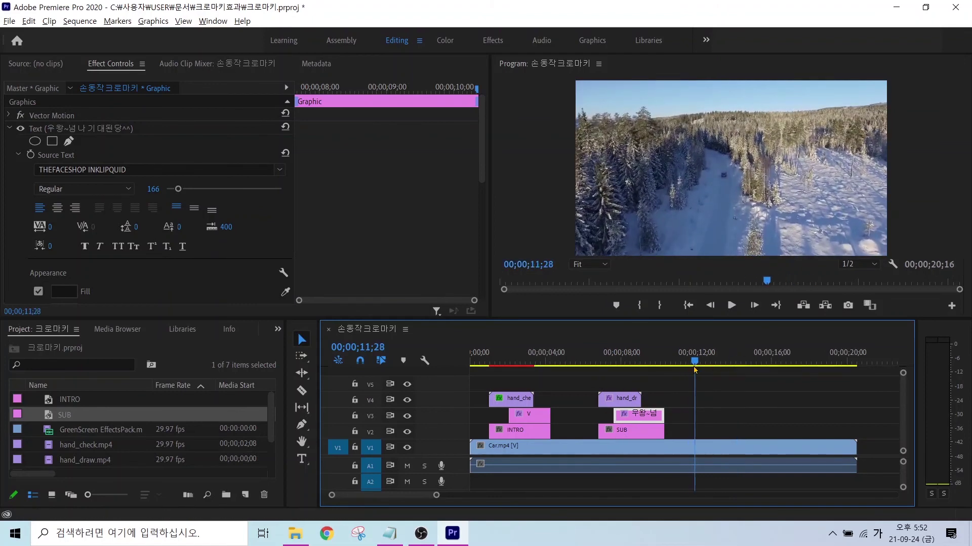
pyautogui.click(371, 347)
pyautogui.write('12.')
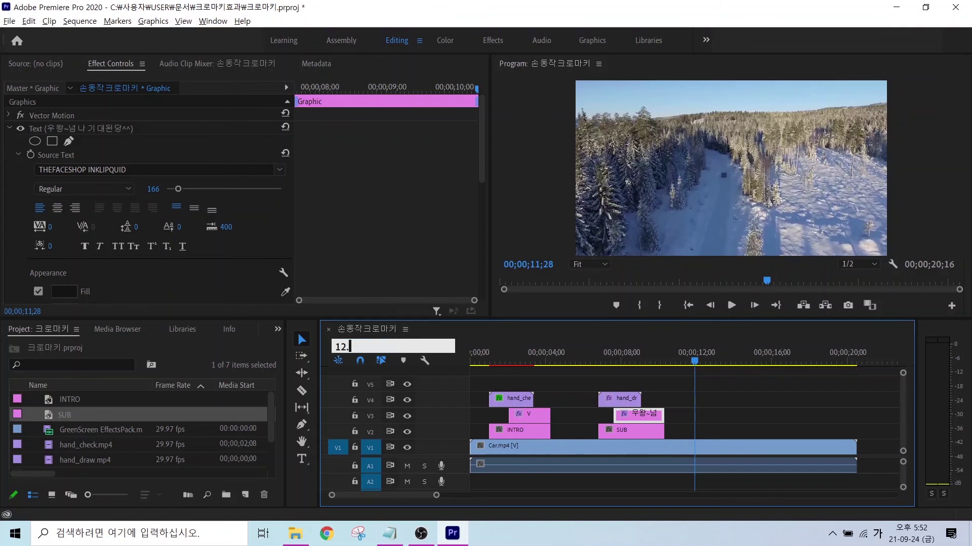
pyautogui.press('Return')
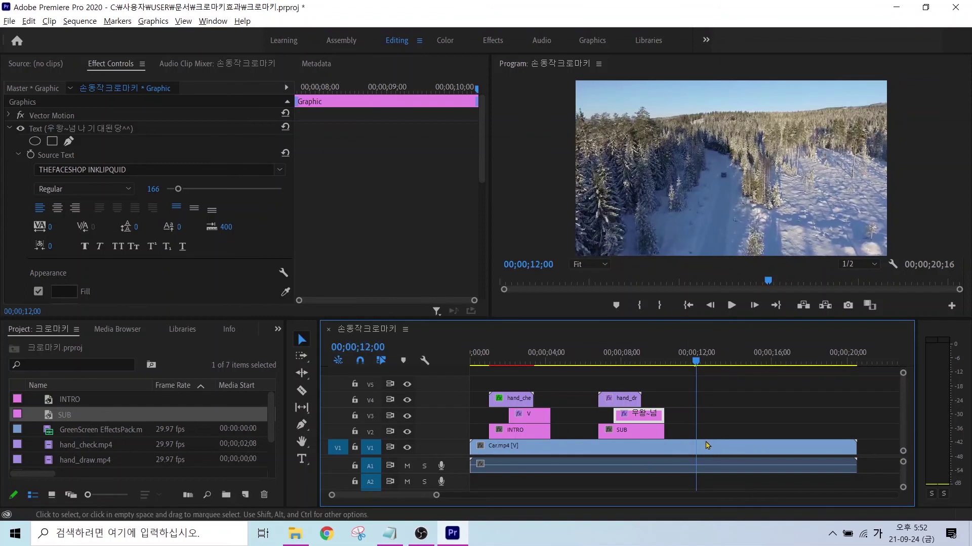
pyautogui.click(721, 446)
pyautogui.moveTo(851, 448); pyautogui.dragTo(695, 447)
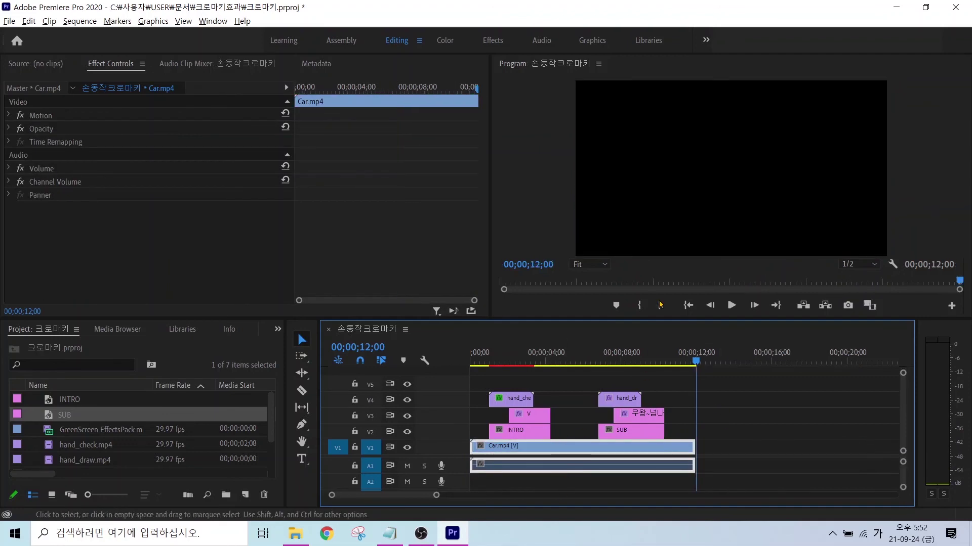
pyautogui.moveTo(696, 361); pyautogui.dragTo(463, 388)
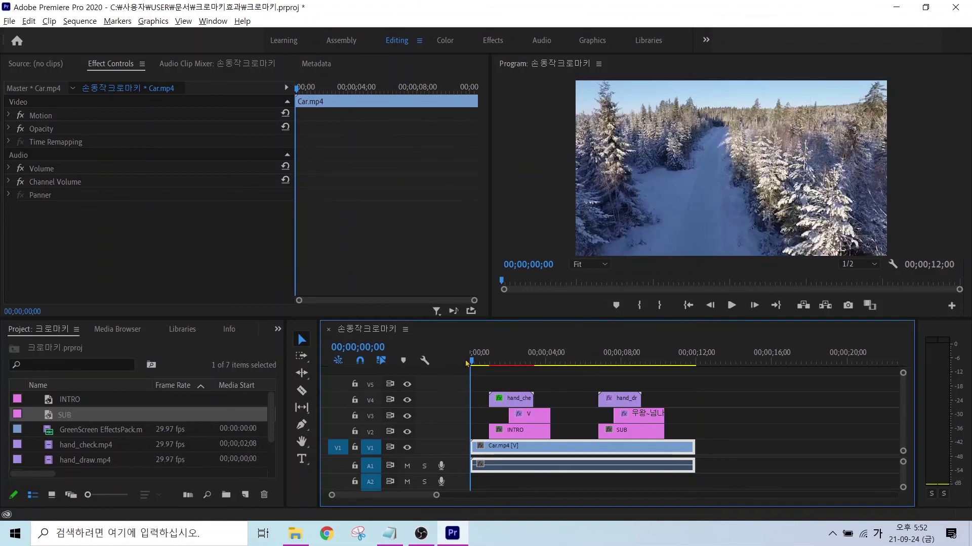
pyautogui.moveTo(471, 364); pyautogui.dragTo(677, 387)
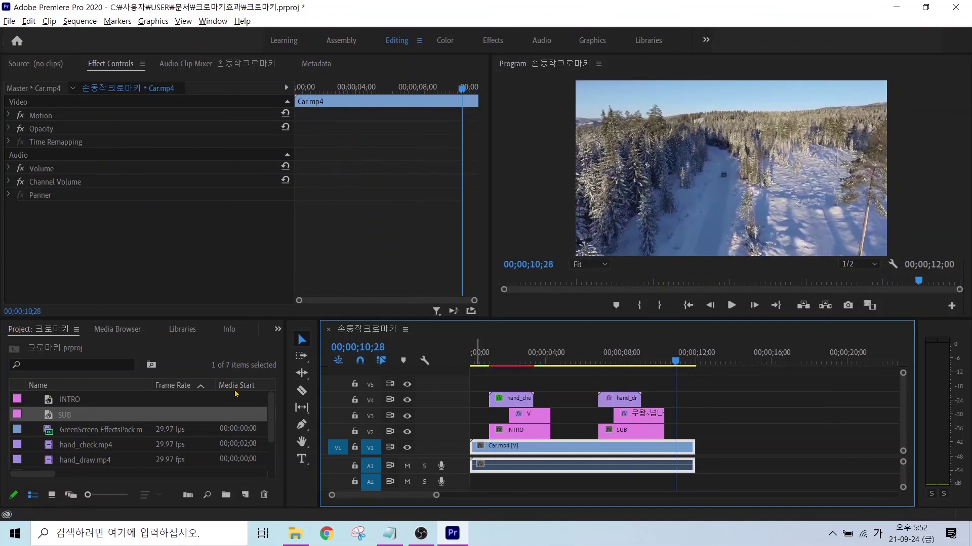
# - Clear the KEY effects search and apply the Cross Dissolve video transition to the start and end of Car.mp4
pyautogui.click(278, 329)
pyautogui.click(295, 400)
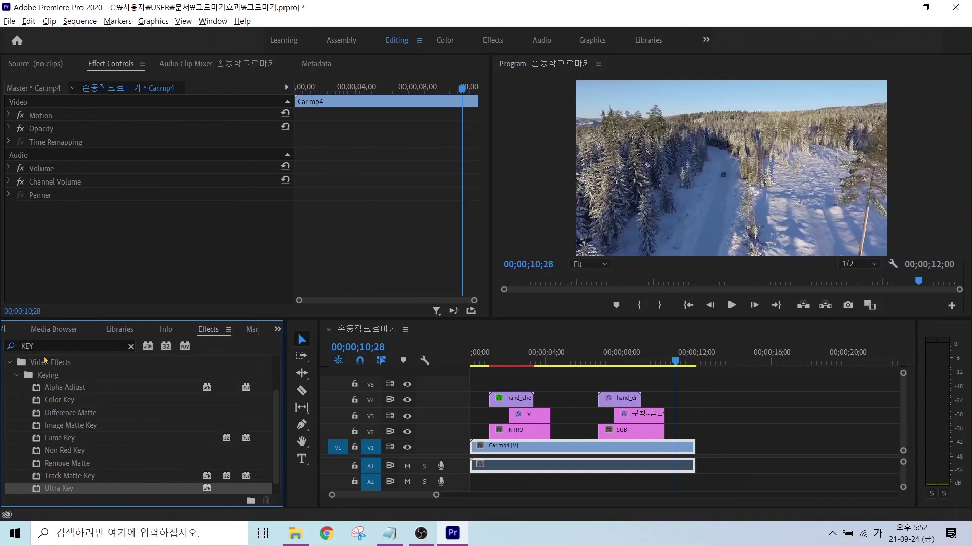
pyautogui.moveTo(40, 351)
pyautogui.mouseDown()
pyautogui.moveTo(10, 344)
pyautogui.moveTo(23, 333)
pyautogui.moveTo(42, 341)
pyautogui.mouseUp()
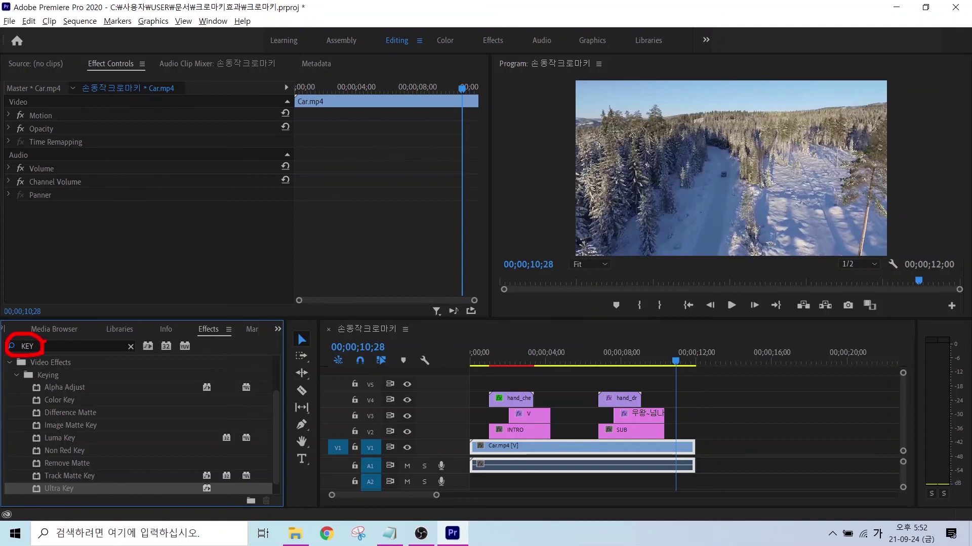
pyautogui.press('Escape')
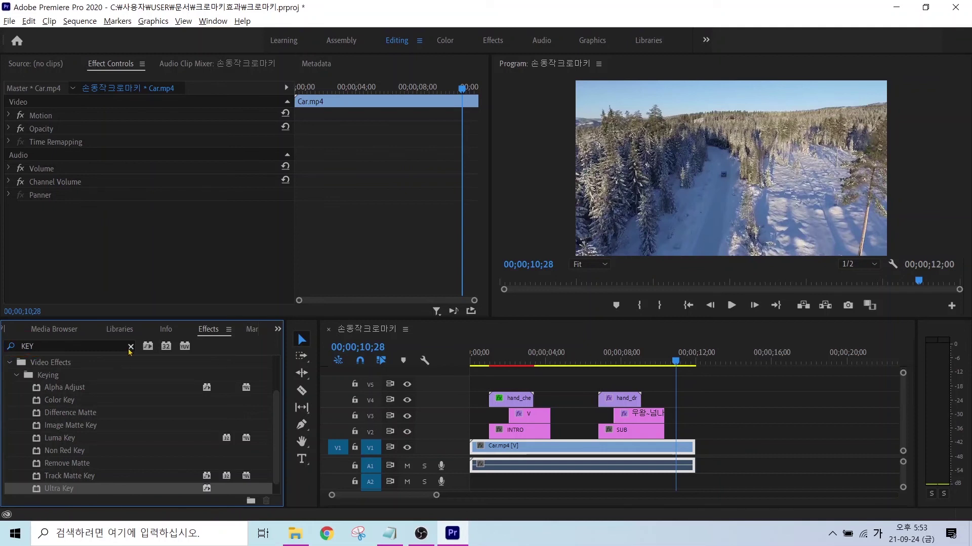
pyautogui.click(131, 348)
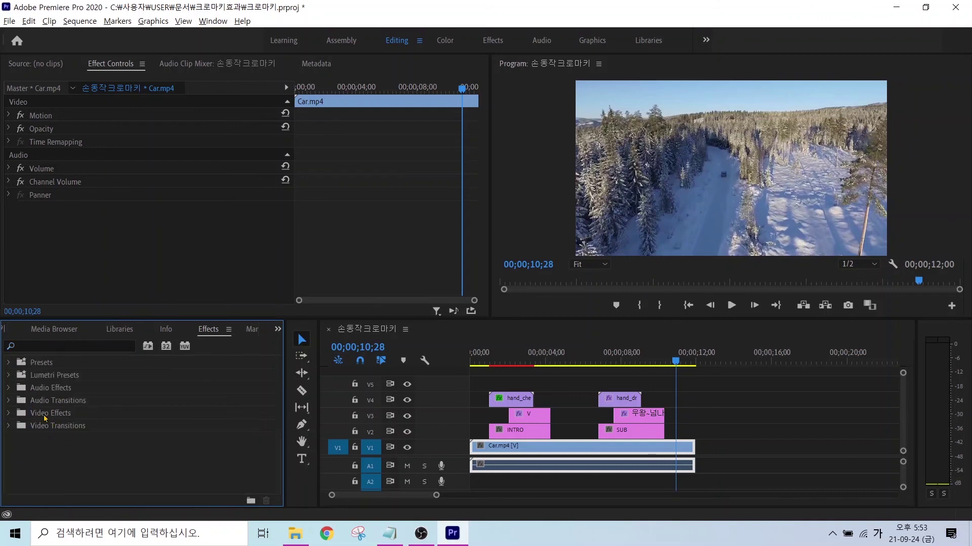
pyautogui.click(9, 427)
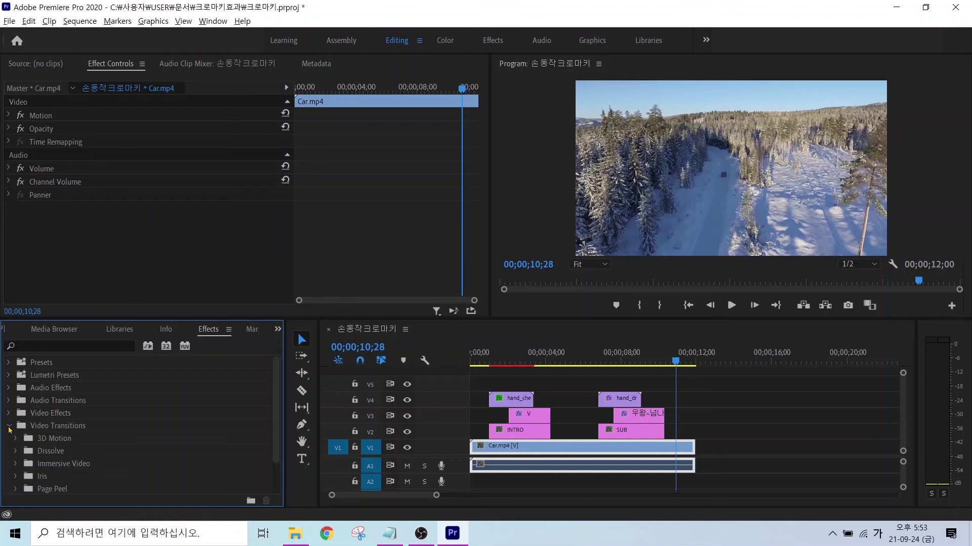
pyautogui.click(16, 452)
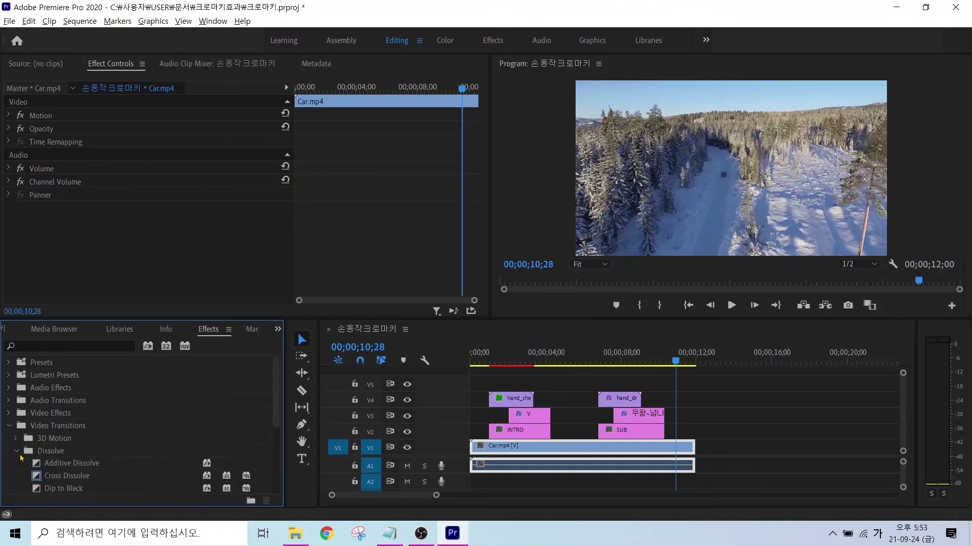
pyautogui.click(44, 479)
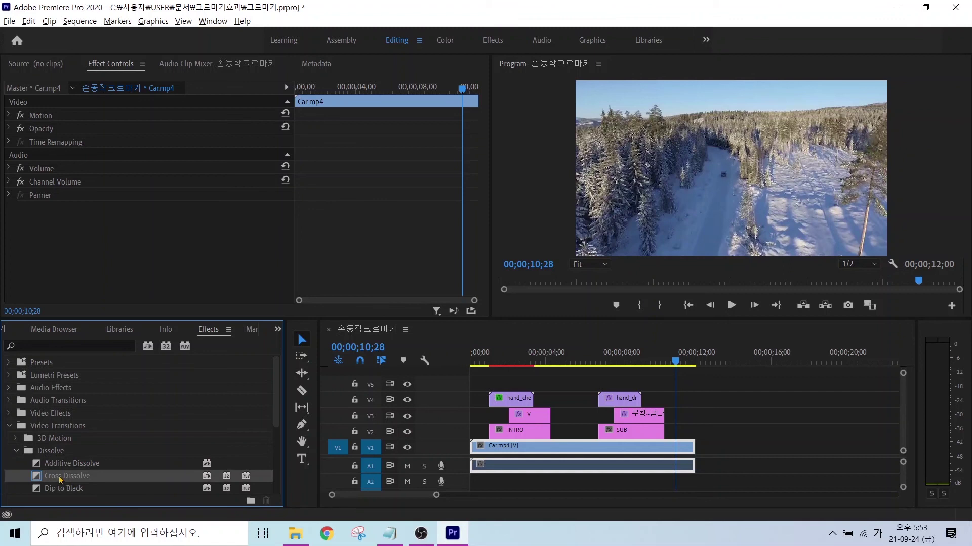
pyautogui.moveTo(55, 480); pyautogui.dragTo(472, 451)
pyautogui.moveTo(147, 478); pyautogui.dragTo(697, 452)
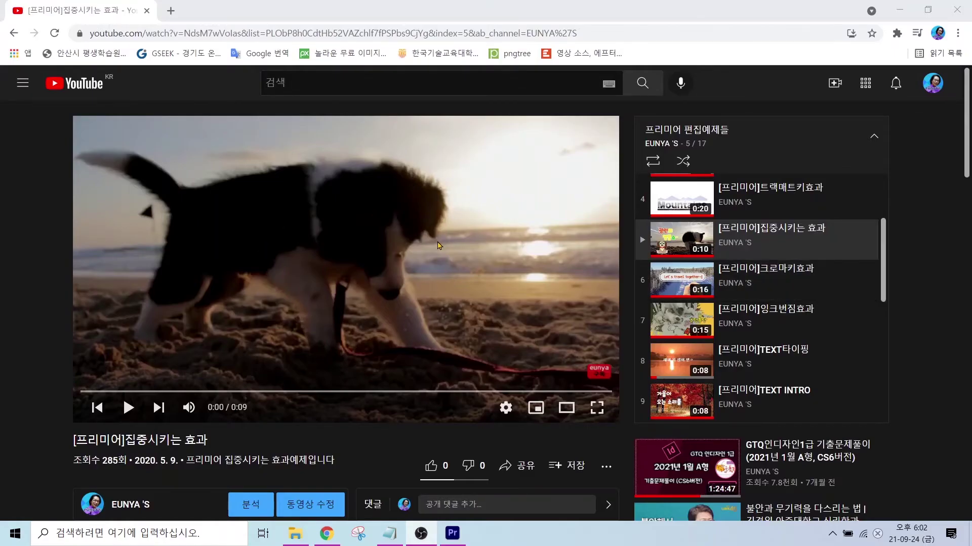
# - Watch the example video [프리미어]집중시키는 효과 on YouTube and switch back to Premiere Pro
pyautogui.click(343, 269)
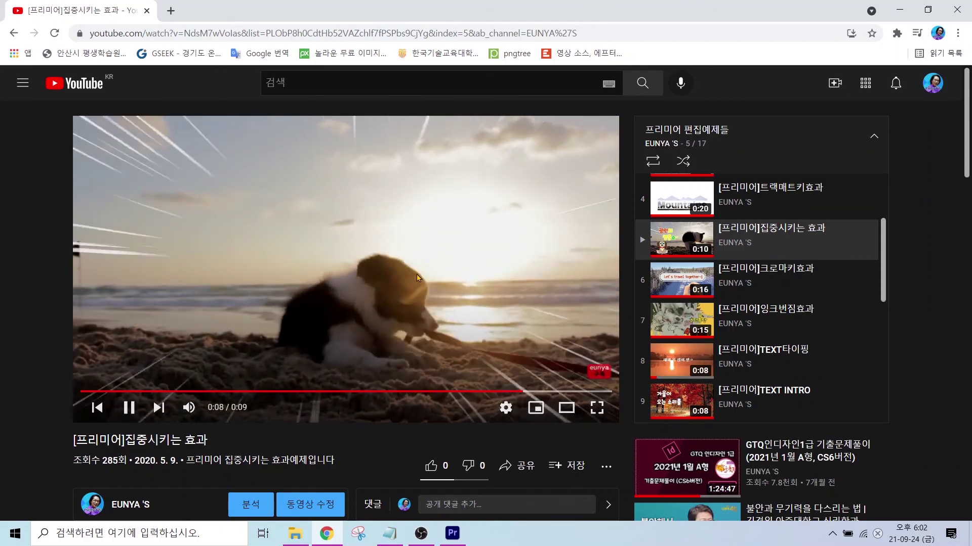
pyautogui.click(345, 279)
pyautogui.click(453, 536)
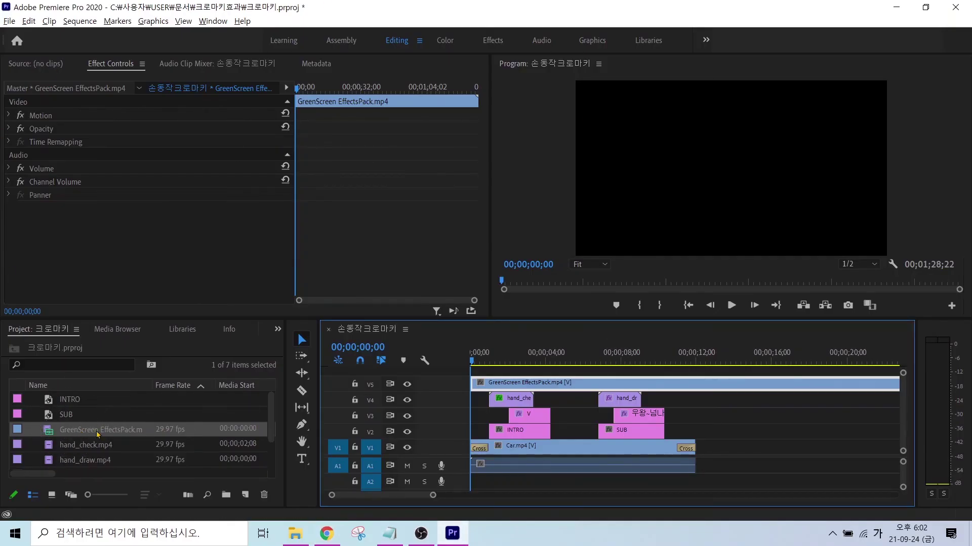
# - Split the GreenScreen EffectsPack.mp4 clip on V5 at 00;00;11;04 and 00;00;17;22 with the Razor tool
pyautogui.click(483, 359)
pyautogui.moveTo(483, 359); pyautogui.dragTo(682, 379)
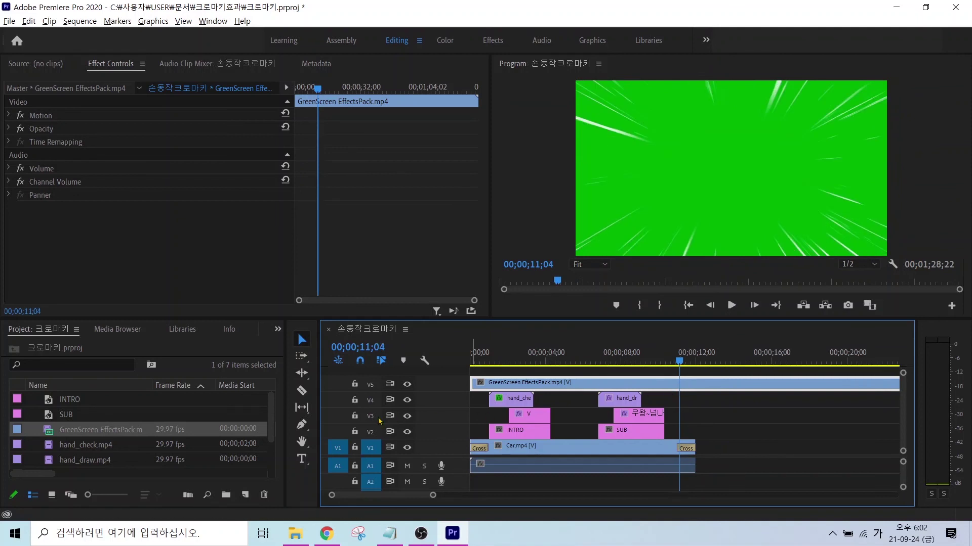
pyautogui.click(302, 390)
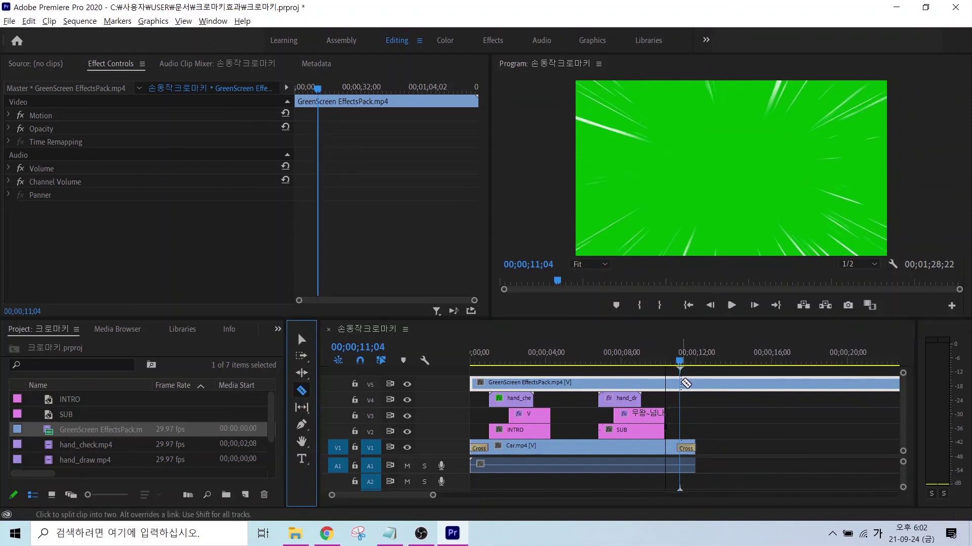
pyautogui.click(685, 383)
pyautogui.moveTo(683, 362); pyautogui.dragTo(808, 386)
pyautogui.click(804, 384)
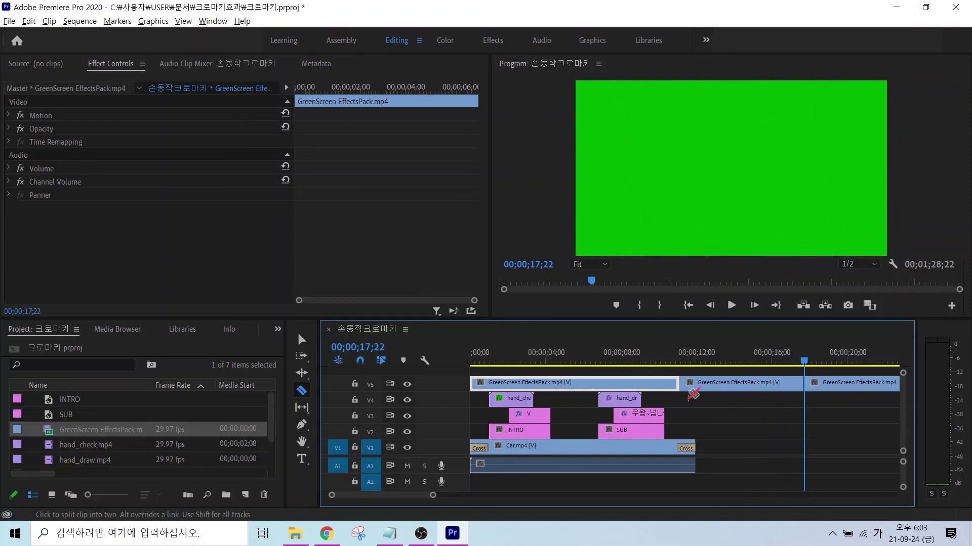
# - Delete the first and last pieces of the split GreenScreen EffectsPack.mp4 clip and view the kept speed-line section at 00;00;13;26
pyautogui.click(302, 340)
pyautogui.click(656, 390)
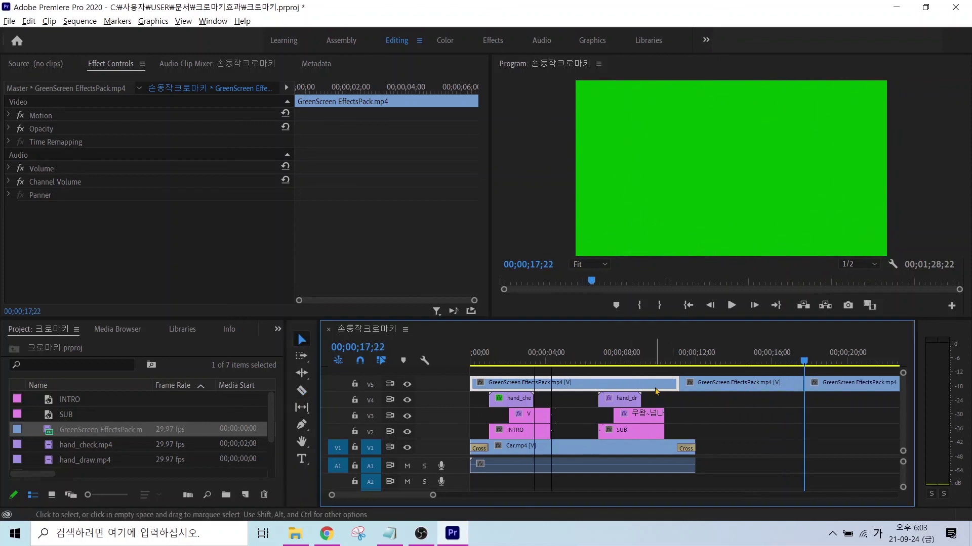
pyautogui.press('Delete')
pyautogui.click(850, 383)
pyautogui.press('Delete')
pyautogui.moveTo(803, 362); pyautogui.dragTo(734, 367)
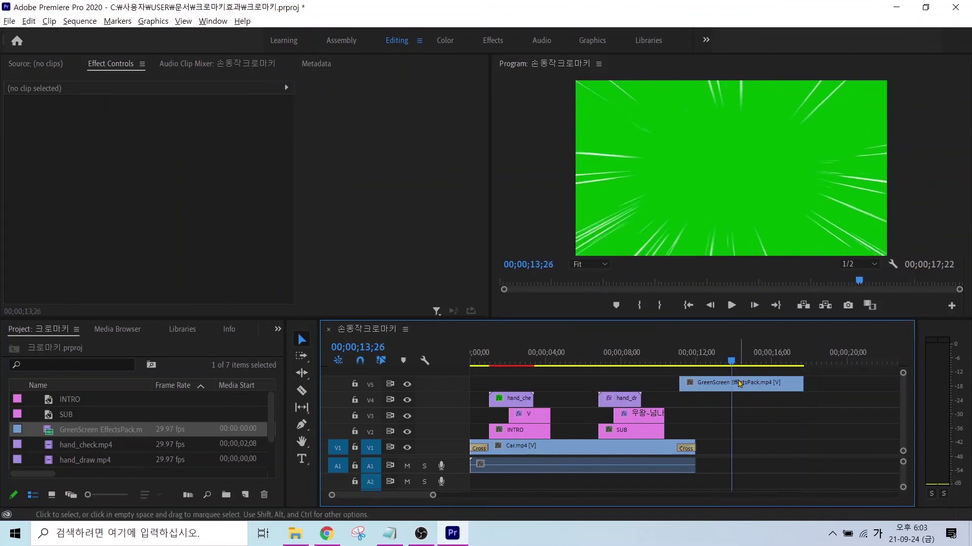